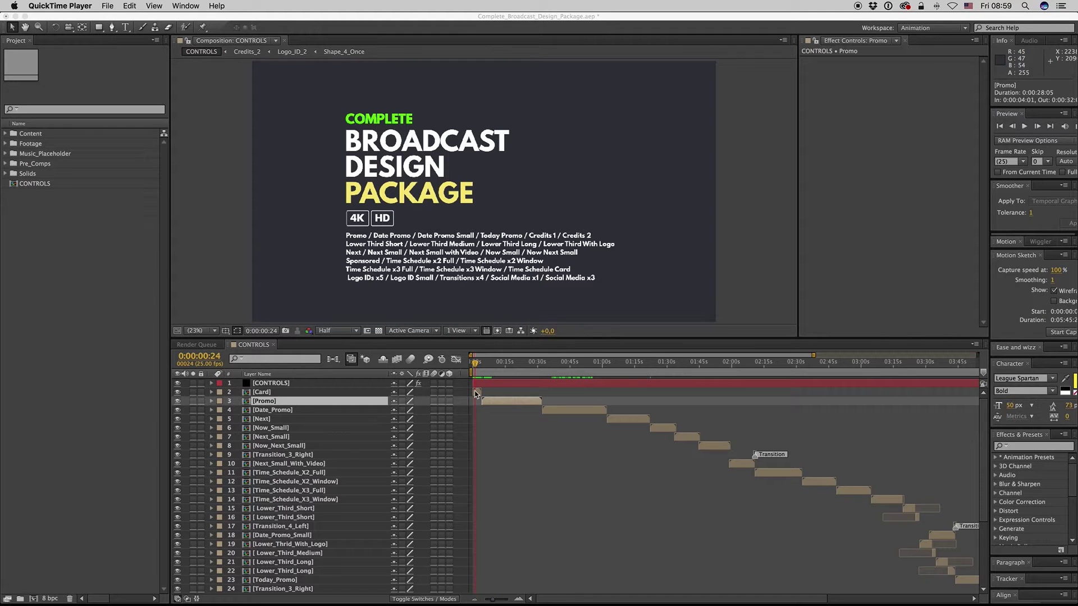
Select the CONTROLS layer to show its Color_1–4, Shape_Color_1–3 and Shape_Stroke controls, and preview the opening.
{"action": "left_click", "coordinate": [477, 392]}
{"action": "left_click", "coordinate": [482, 384]}
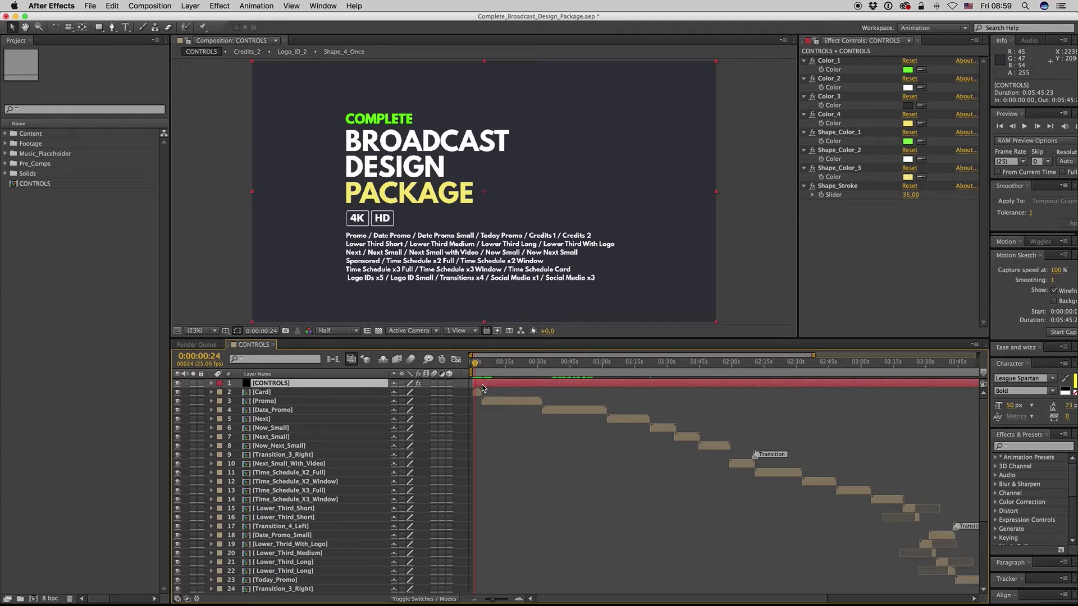
{"action": "left_click", "coordinate": [477, 393]}
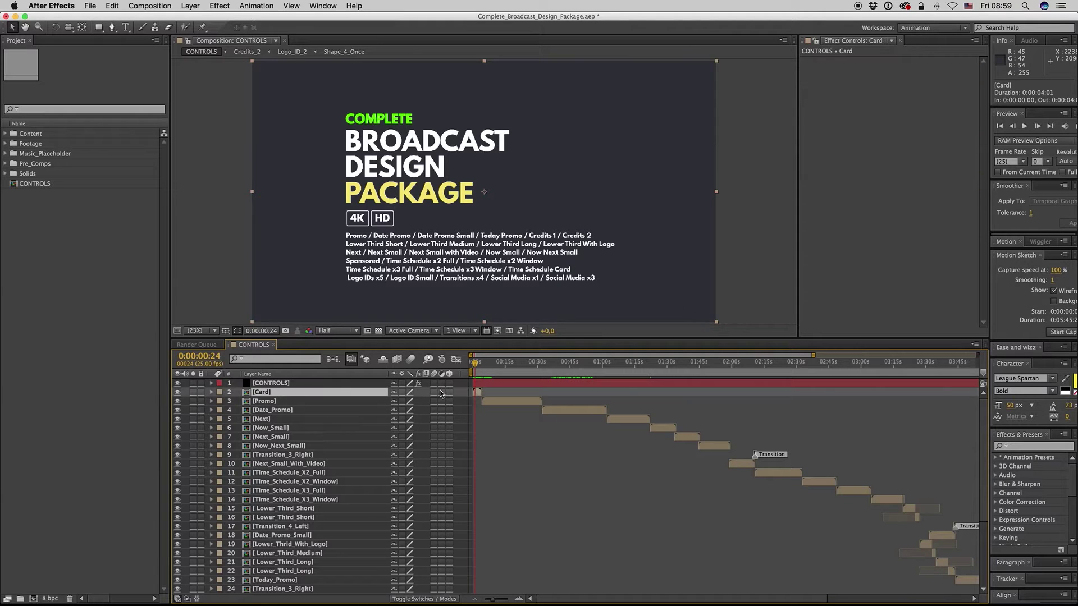
{"action": "left_click", "coordinate": [342, 383]}
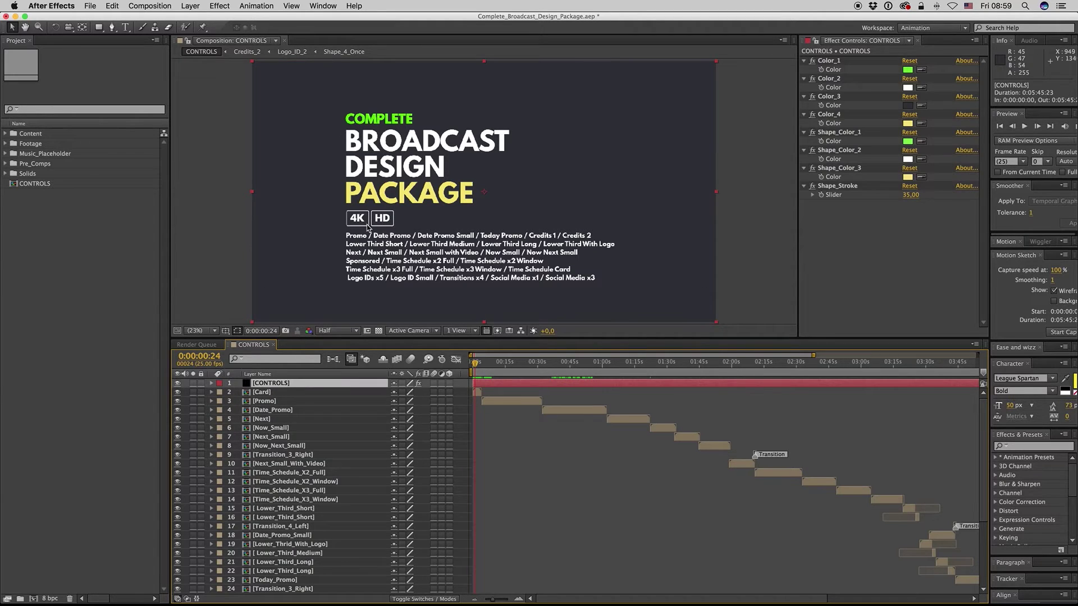
{"action": "left_click", "coordinate": [493, 442]}
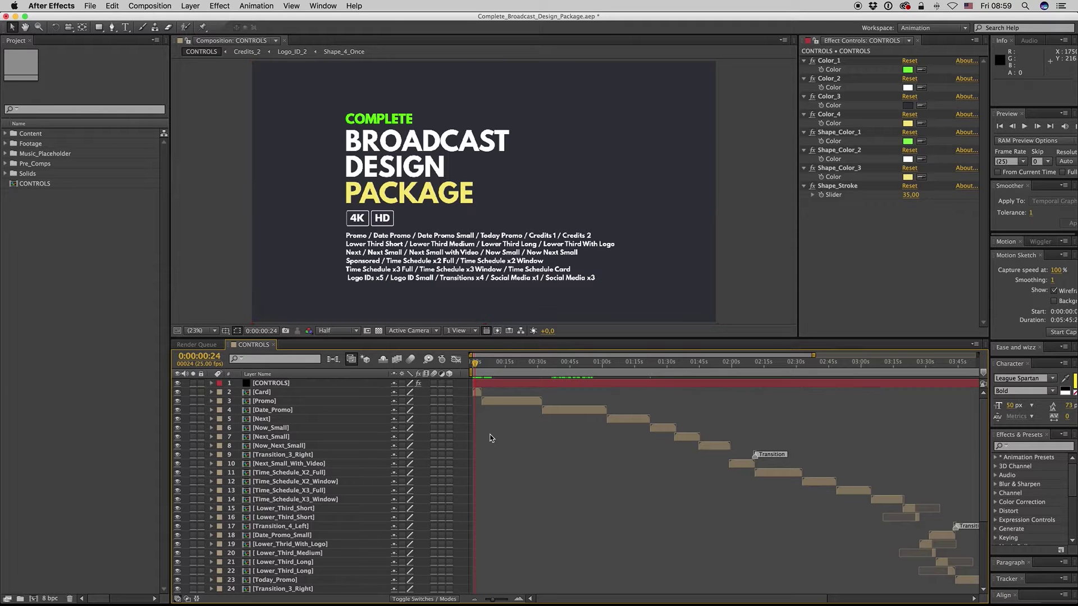
{"action": "left_click", "coordinate": [481, 384]}
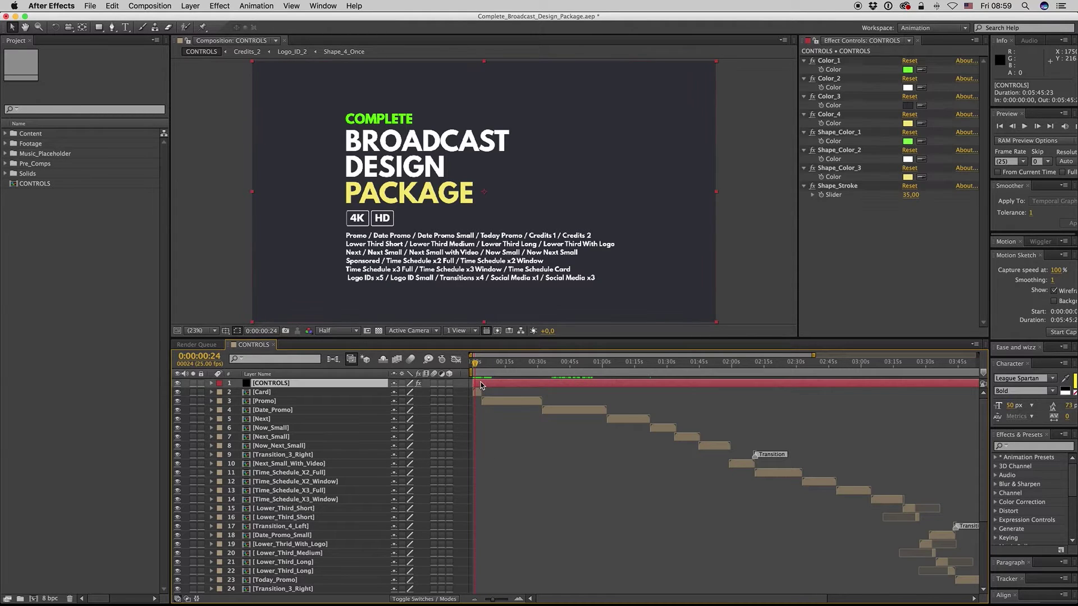
{"action": "mouse_move", "coordinate": [476, 363]}
{"action": "left_mouse_down"}
{"action": "mouse_move", "coordinate": [494, 363]}
{"action": "mouse_move", "coordinate": [477, 363]}
{"action": "left_mouse_up"}
Open the Date_Promo pre-comp from the SOMEWHERE IN BALI section of CONTROLS.
{"action": "left_click", "coordinate": [547, 363]}
{"action": "left_click", "coordinate": [551, 413]}
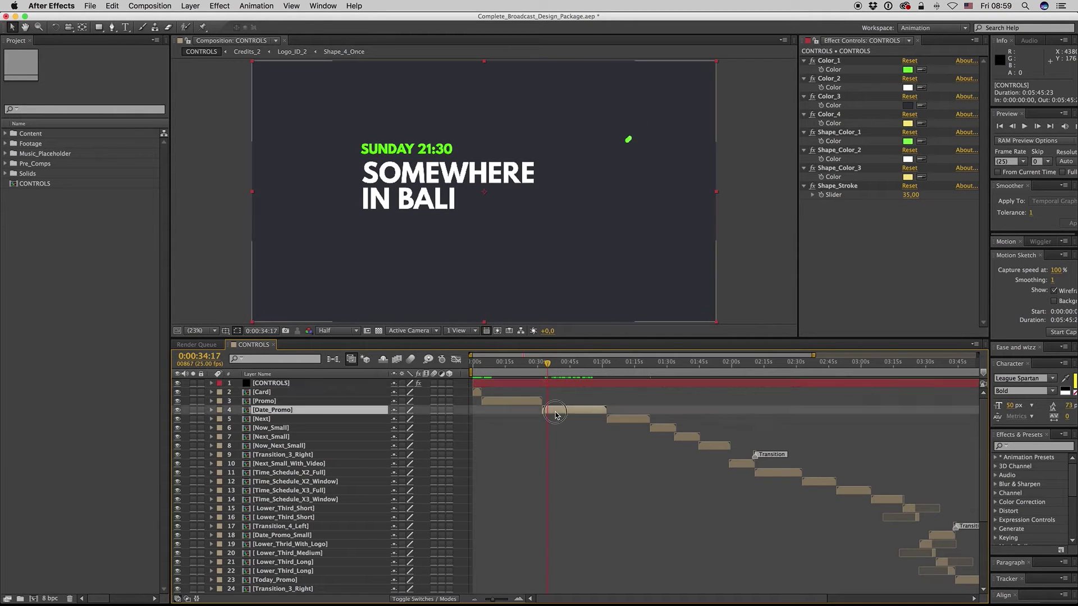
{"action": "double_click", "coordinate": [550, 412]}
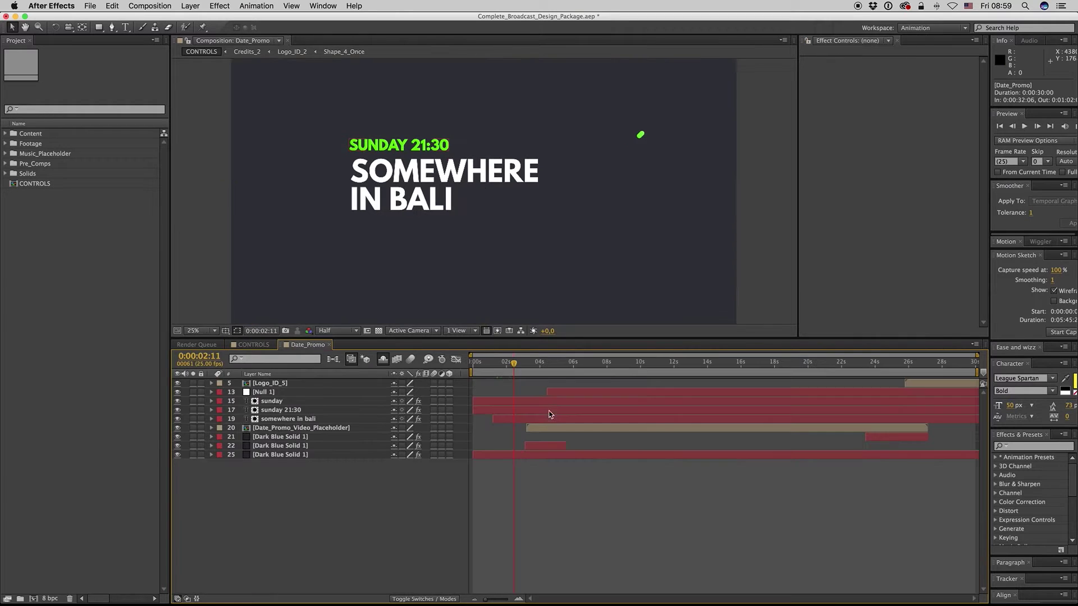
Import the clip 598118518.mp4 into the project.
{"action": "double_click", "coordinate": [73, 286]}
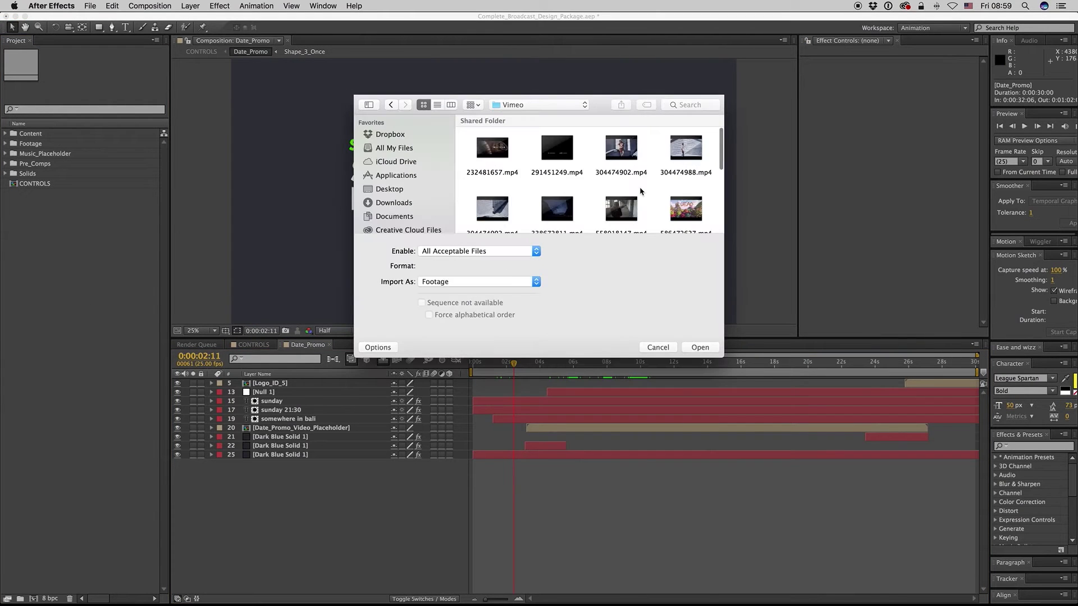
{"action": "scroll", "coordinate": [497, 166], "scroll_direction": "down", "scroll_amount": 5}
{"action": "double_click", "coordinate": [498, 163]}
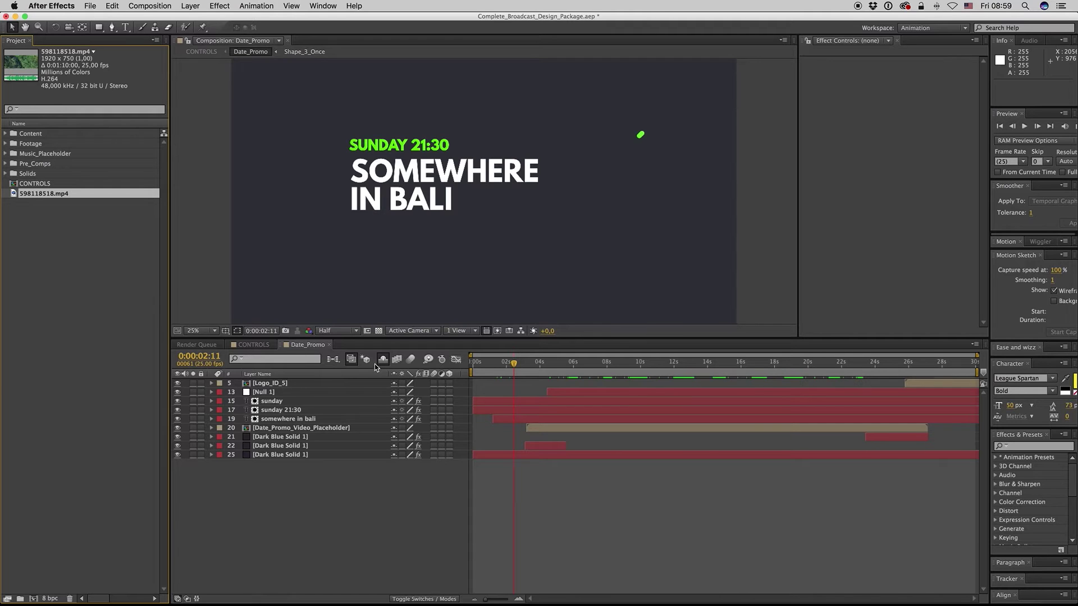
Reveal the Date_Promo_Video_Placeholder layer's source in the Content › Date_Promo › Placeholders folder.
{"action": "left_click", "coordinate": [588, 429]}
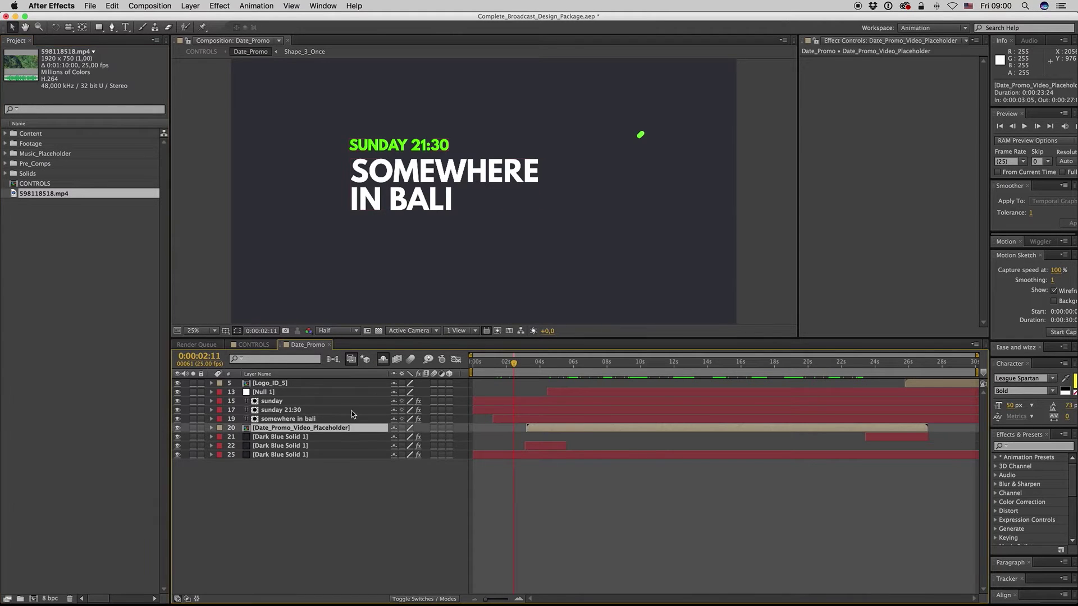
{"action": "right_click", "coordinate": [329, 431]}
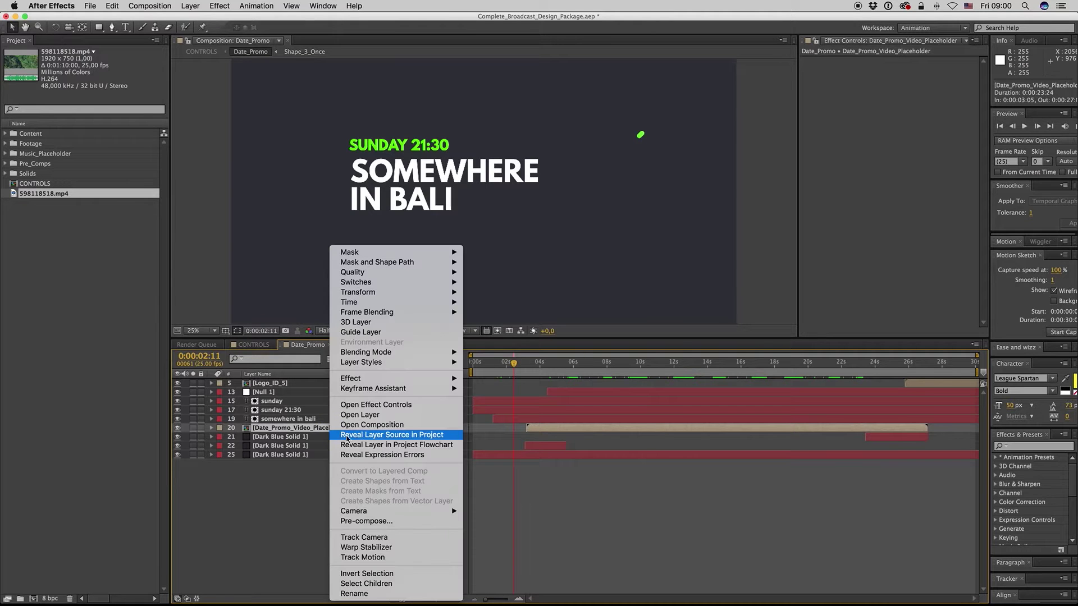
{"action": "left_click", "coordinate": [364, 435]}
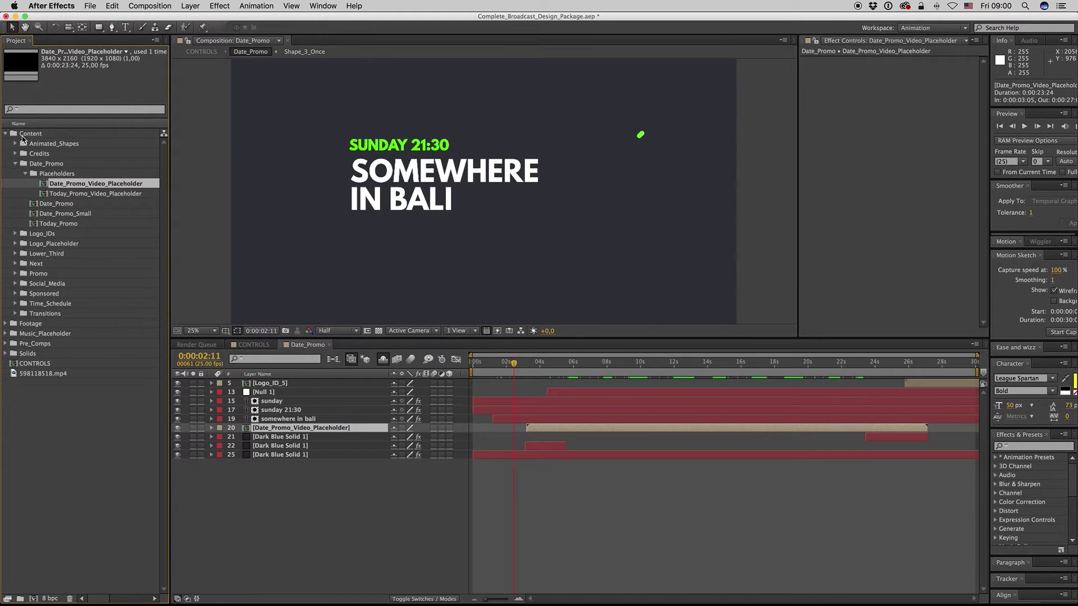
{"action": "left_click", "coordinate": [24, 136]}
{"action": "left_click", "coordinate": [59, 175]}
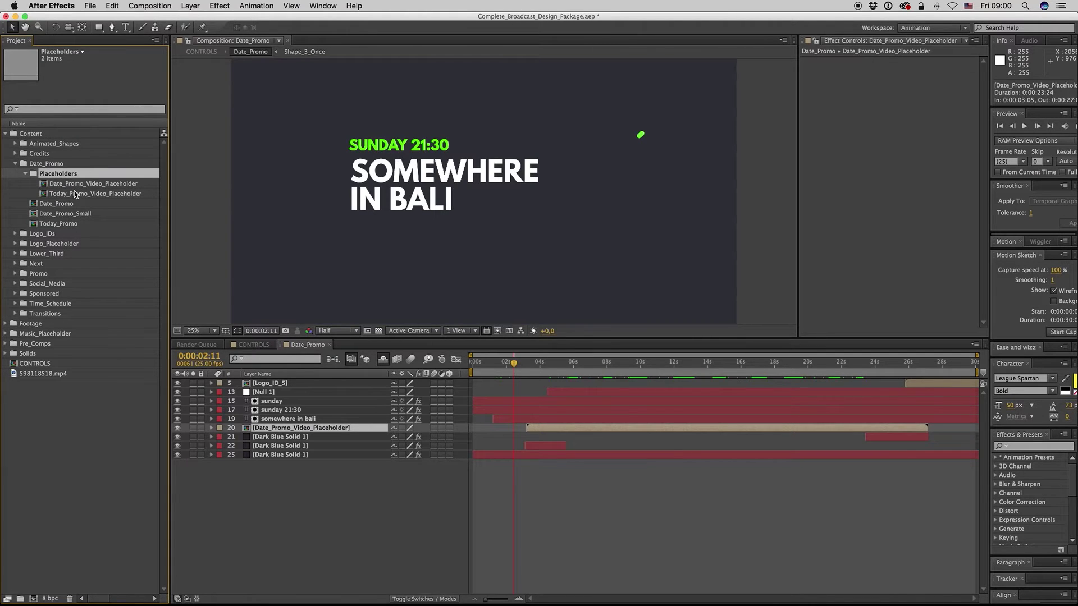
Place 598118518.mp4 in the Date_Promo_Video_Placeholder comp at 273% scale, using a later section of the clip.
{"action": "double_click", "coordinate": [81, 185]}
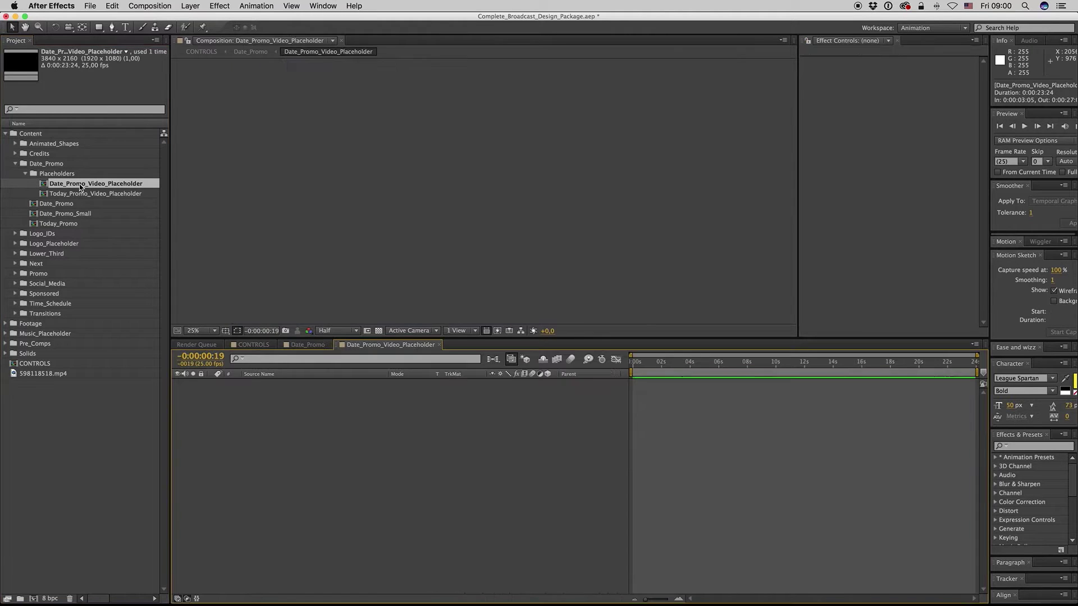
{"action": "left_click_drag", "start_coordinate": [26, 377], "coordinate": [398, 438]}
{"action": "key", "text": "s"}
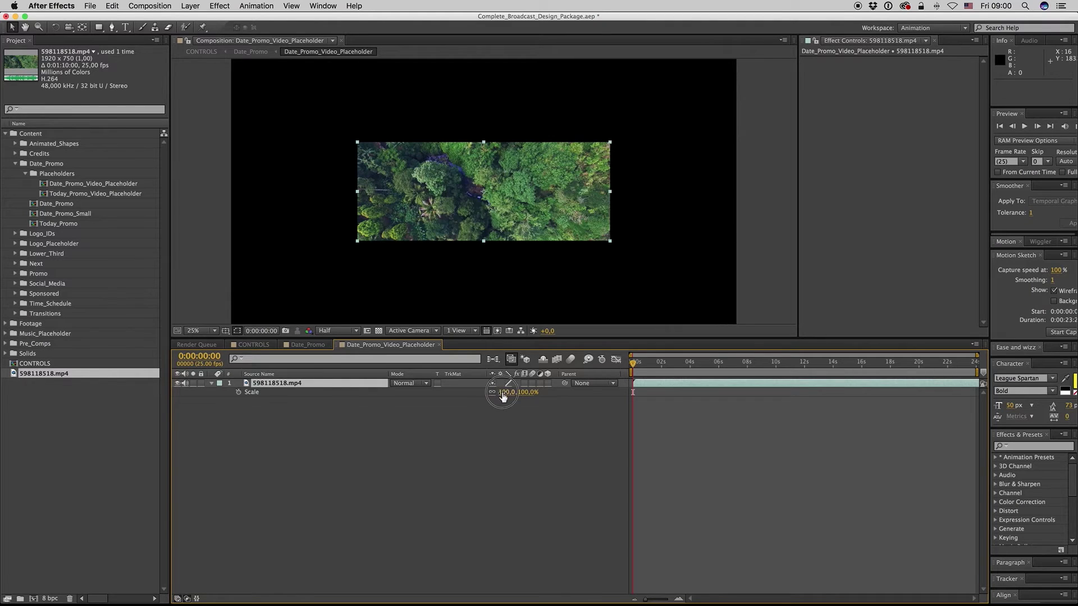
{"action": "left_click_drag", "start_coordinate": [504, 392], "coordinate": [593, 392]}
{"action": "left_click_drag", "start_coordinate": [887, 385], "coordinate": [600, 408]}
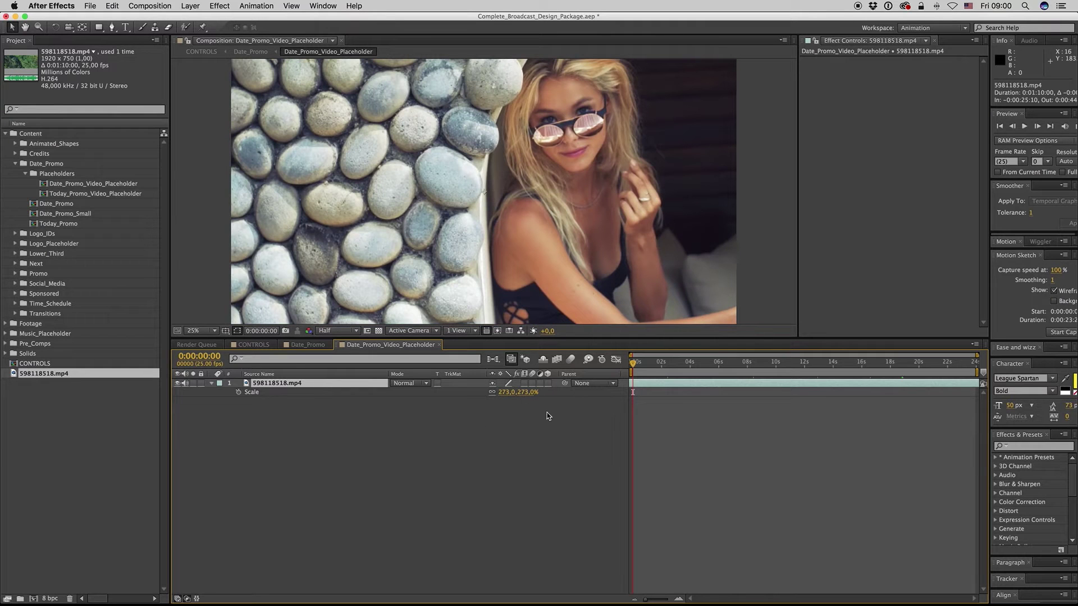
{"action": "left_click", "coordinate": [211, 383]}
{"action": "key", "text": "F2"}
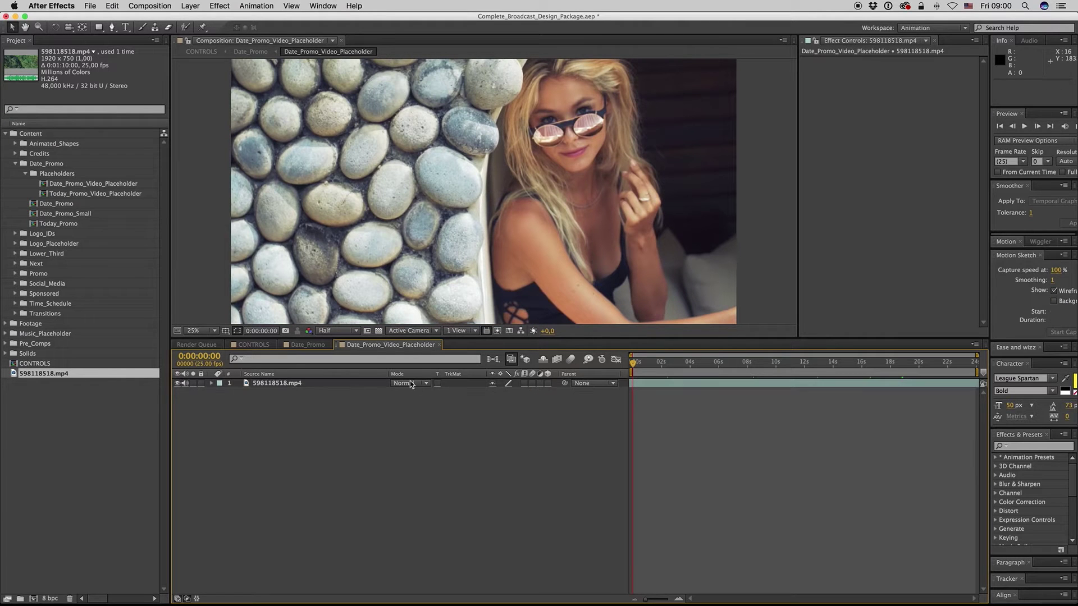
{"action": "left_click", "coordinate": [439, 344]}
Change the SUNDAY 21:30 date line to MONDAY 23:00.
{"action": "left_click", "coordinate": [213, 428]}
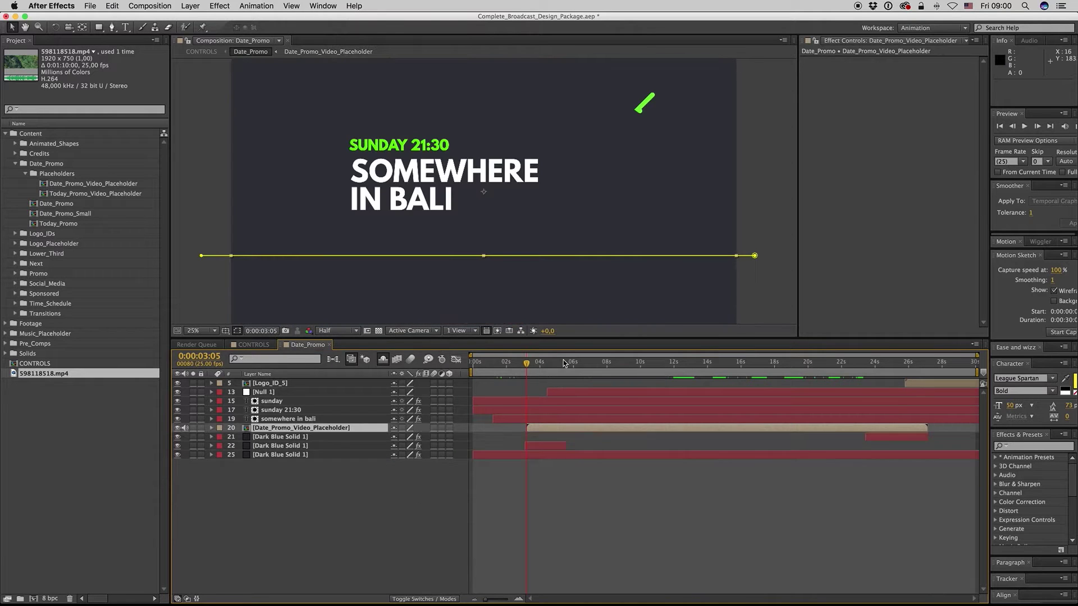
{"action": "left_click_drag", "start_coordinate": [528, 363], "coordinate": [695, 368]}
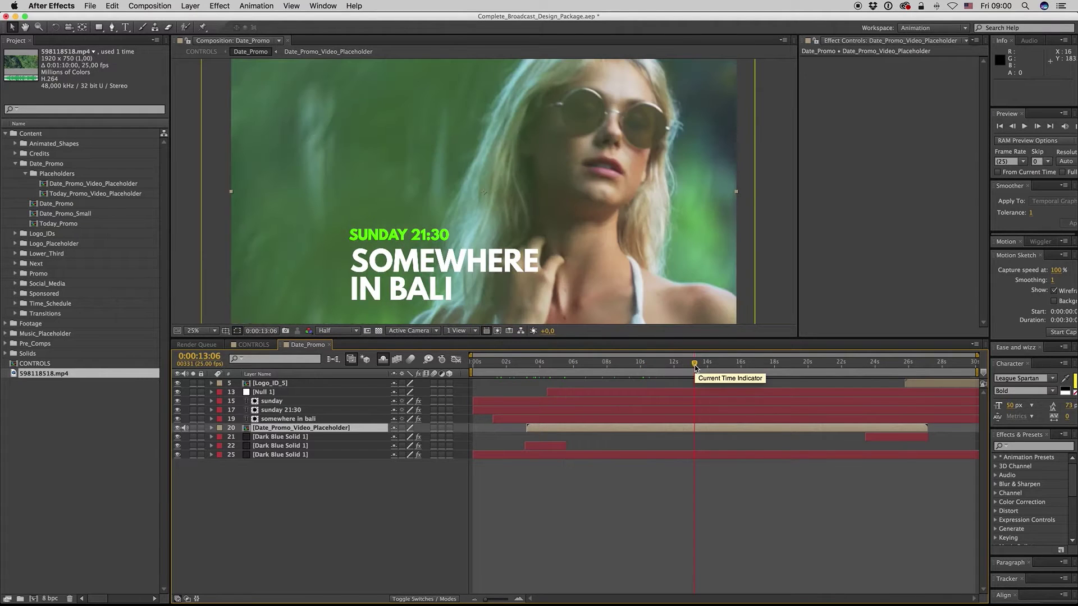
{"action": "left_click", "coordinate": [281, 411]}
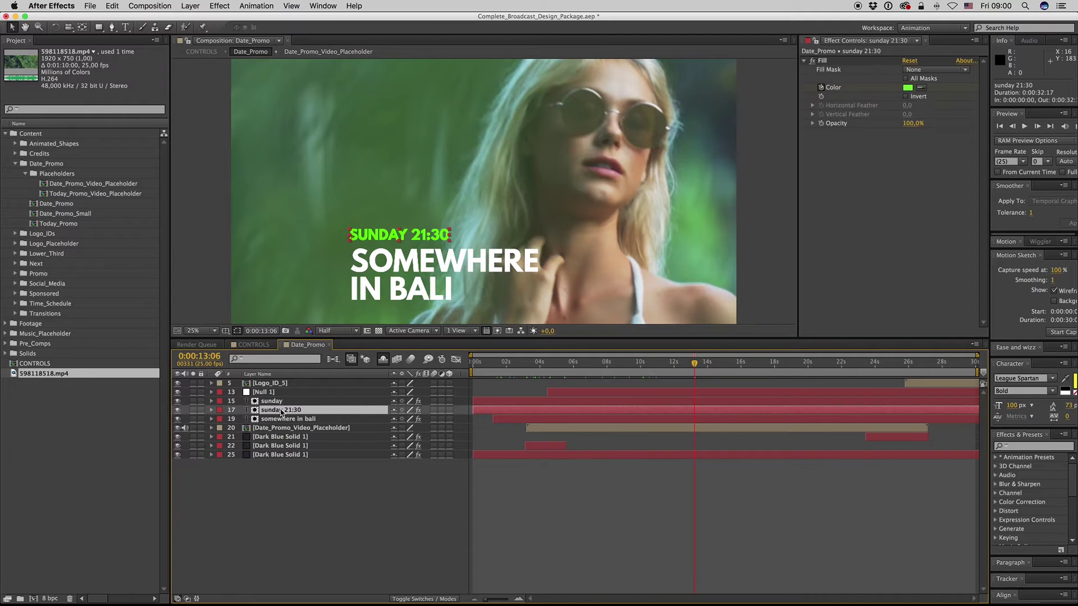
{"action": "double_click", "coordinate": [280, 410]}
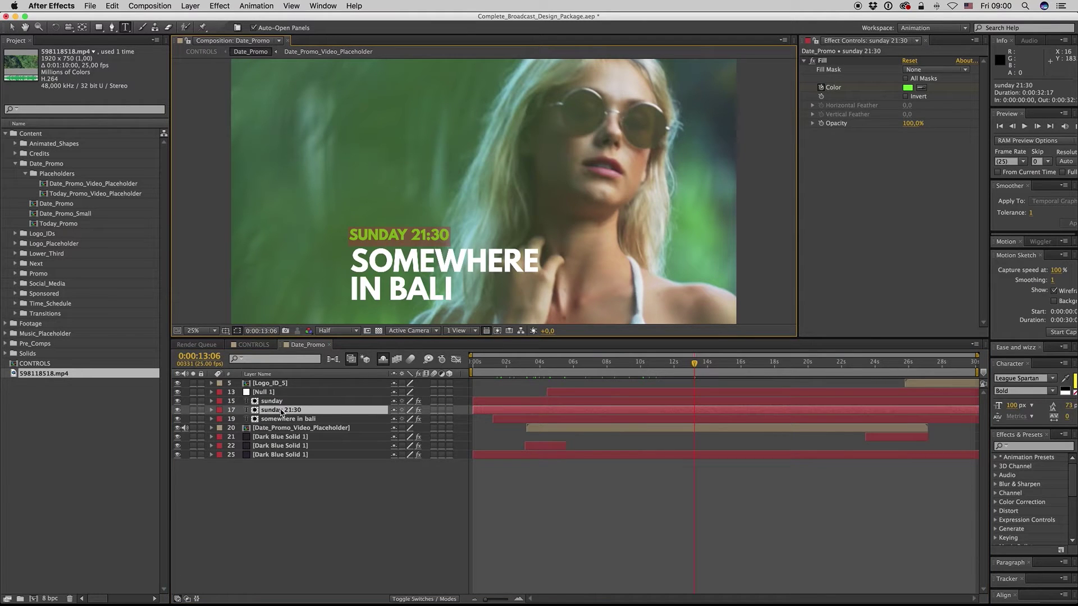
{"action": "type", "text": "monday"}
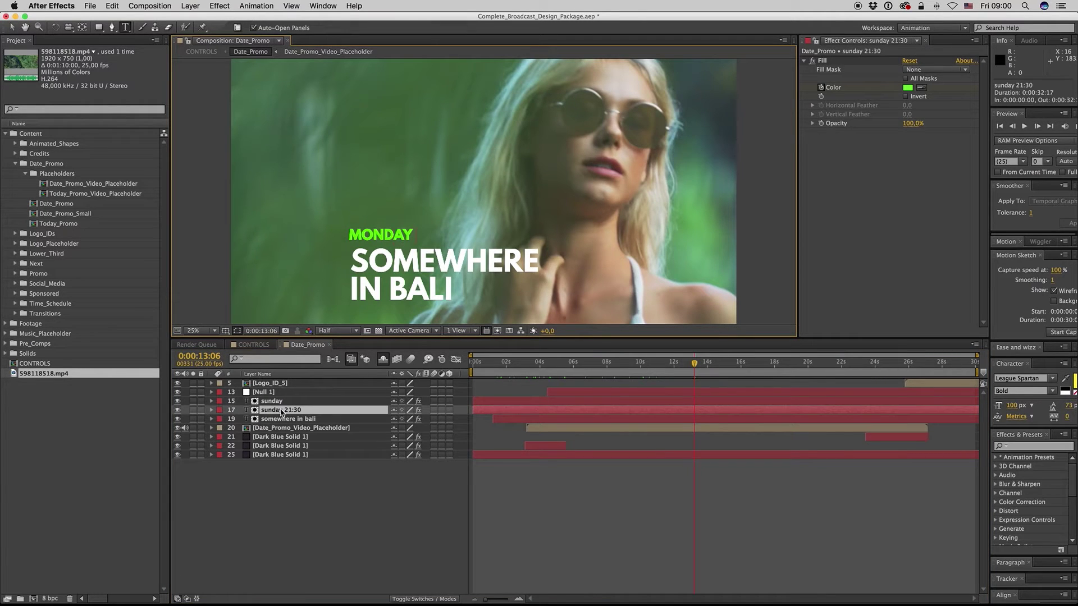
{"action": "type", "text": " 23:00"}
{"action": "left_click", "coordinate": [289, 420]}
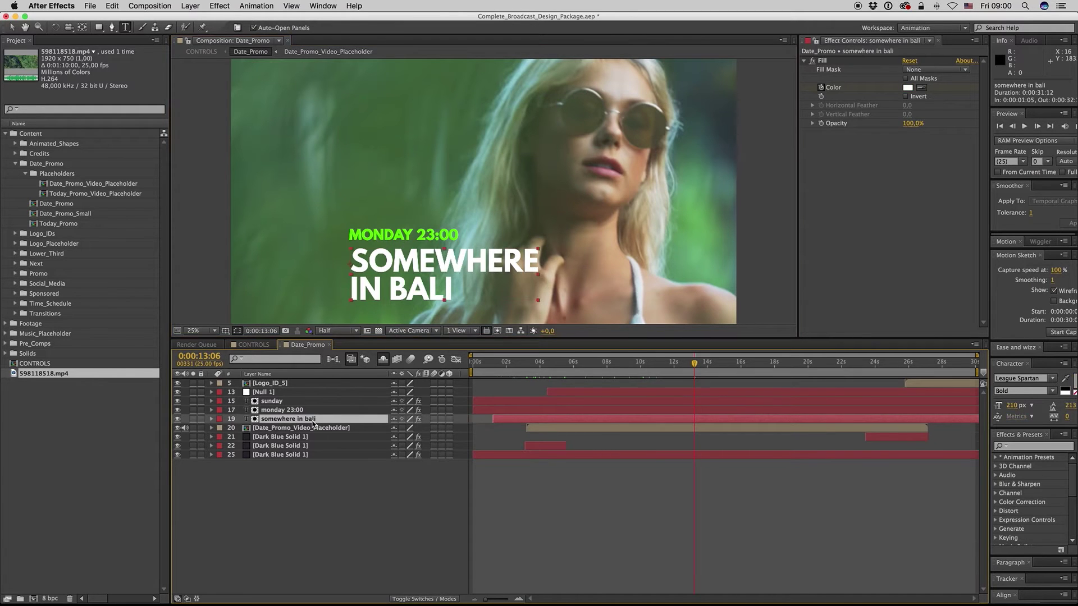
Replace the SOMEWHERE IN BALI headline with 'WRITE YOUR TEXT HERE.'.
{"action": "double_click", "coordinate": [293, 421]}
{"action": "type", "text": "W"}
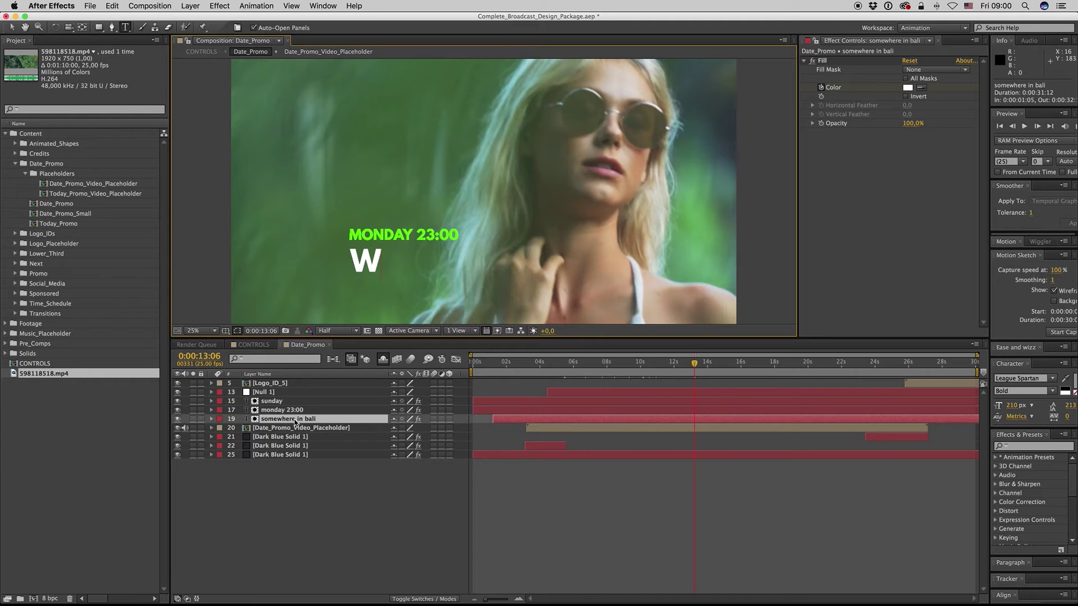
{"action": "type", "text": "RITE YOUR "}
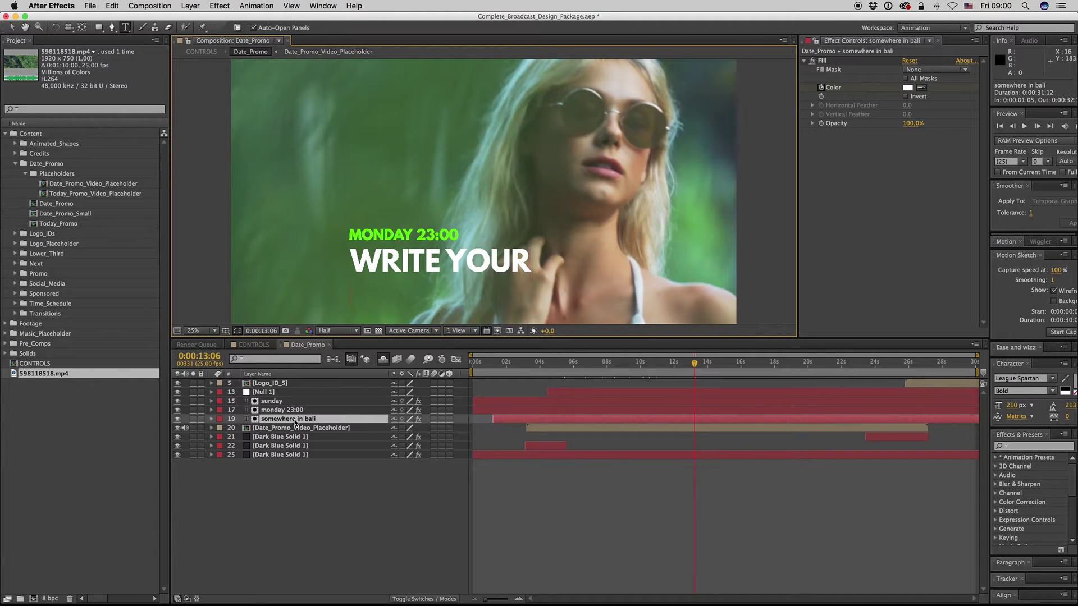
{"action": "type", "text": "TEXT H"}
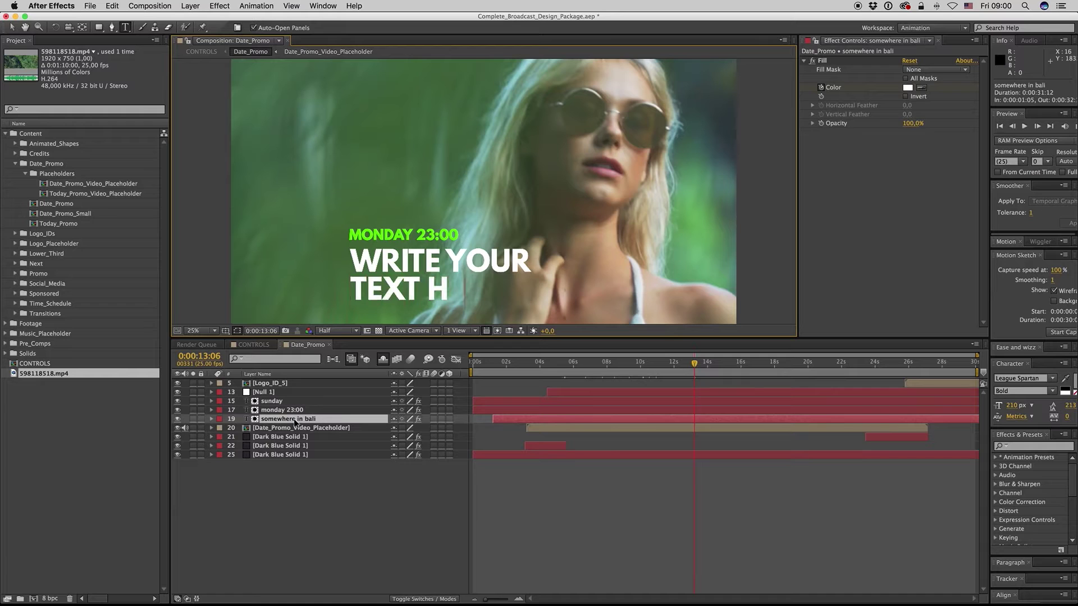
{"action": "type", "text": "ERE."}
{"action": "left_click", "coordinate": [740, 477]}
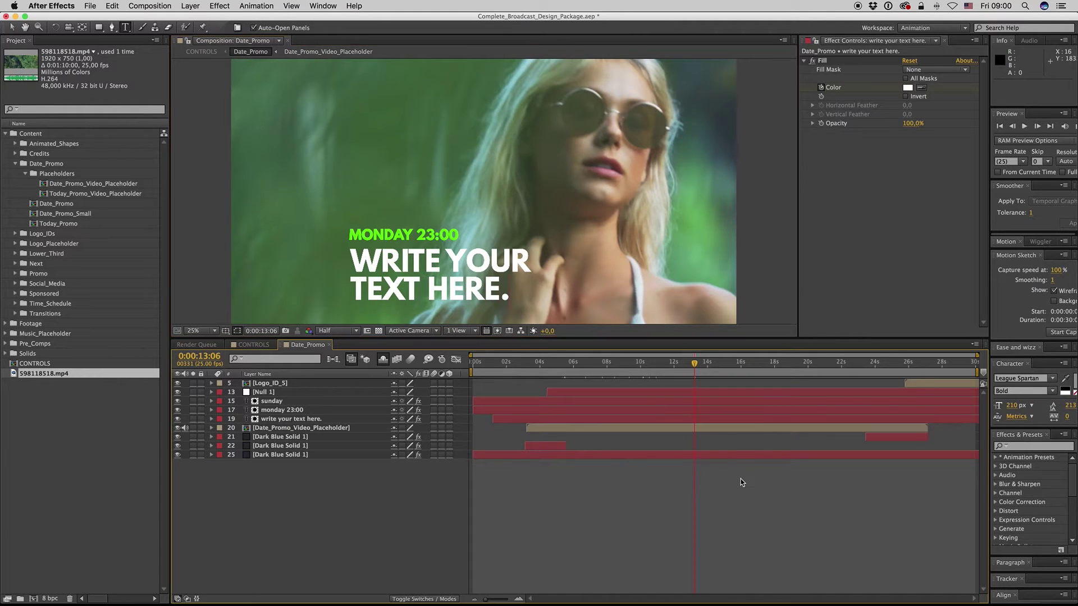
Change the large SUNDAY word to MONDAY and preview the promo.
{"action": "left_click", "coordinate": [786, 362]}
{"action": "left_click_drag", "start_coordinate": [612, 372], "coordinate": [491, 378]}
{"action": "double_click", "coordinate": [272, 401]}
{"action": "type", "text": "MONDAY"}
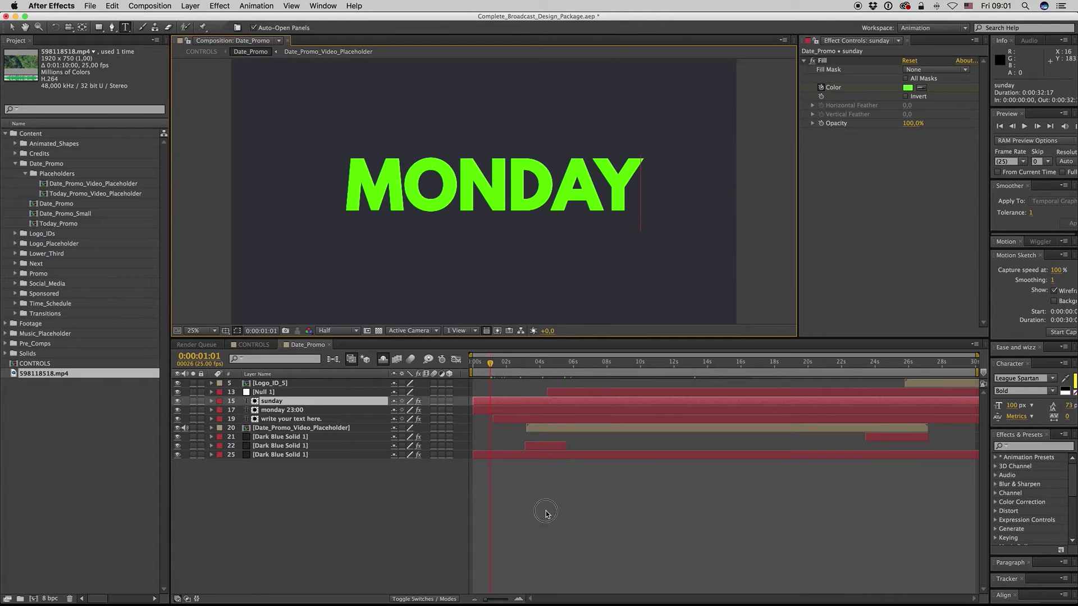
{"action": "left_click", "coordinate": [548, 512]}
{"action": "left_click_drag", "start_coordinate": [490, 363], "coordinate": [733, 375]}
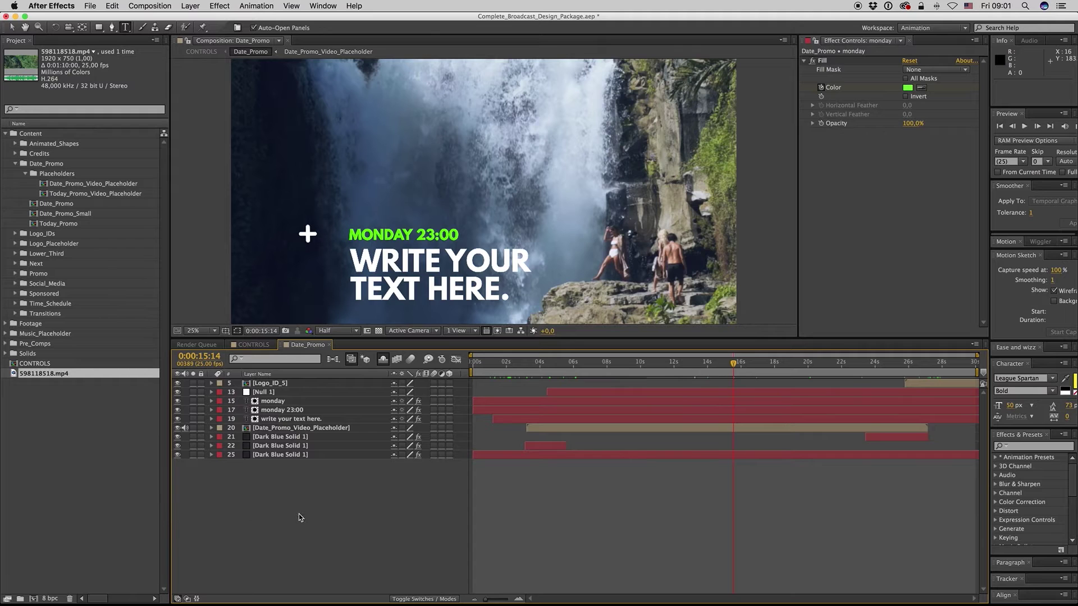
Set Color_1 in the CONTROLS layer to a saturated bright red.
{"action": "left_click", "coordinate": [254, 345]}
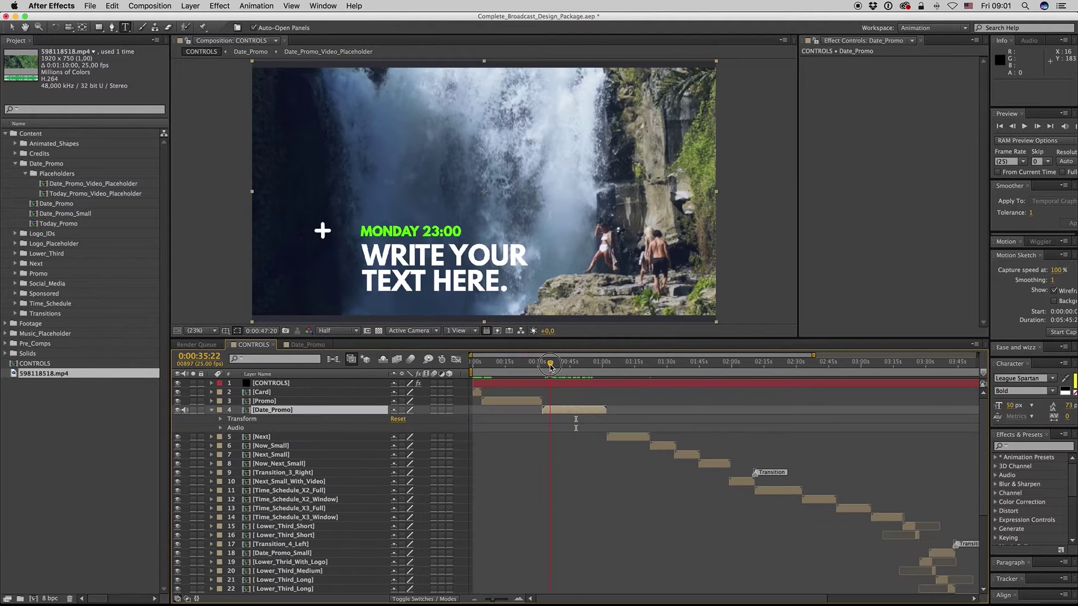
{"action": "left_click", "coordinate": [550, 365]}
{"action": "left_click_drag", "start_coordinate": [551, 368], "coordinate": [552, 367]}
{"action": "left_click", "coordinate": [564, 385]}
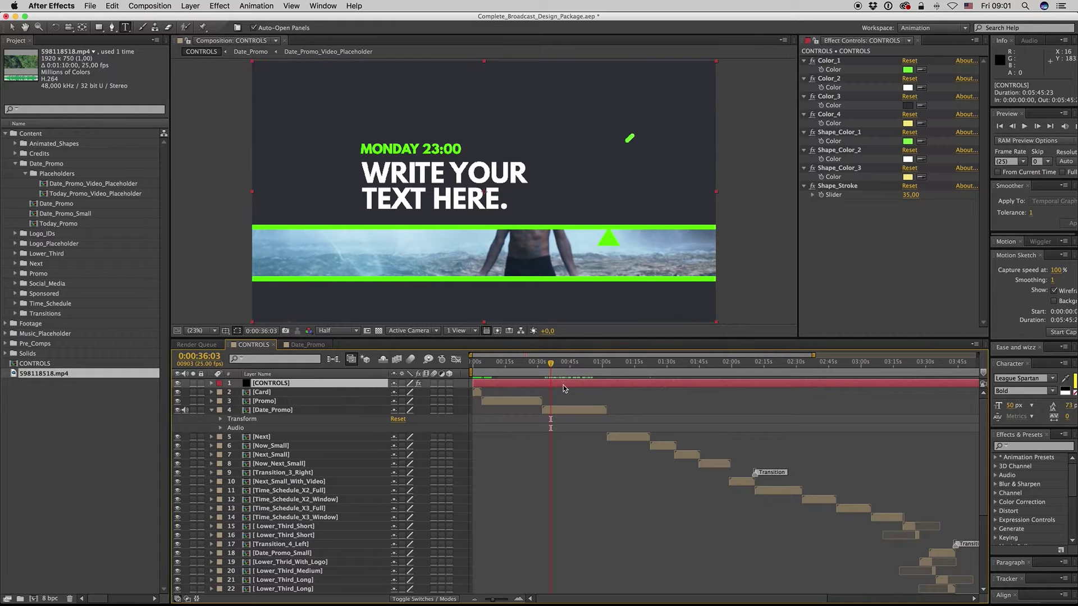
{"action": "left_click", "coordinate": [907, 70]}
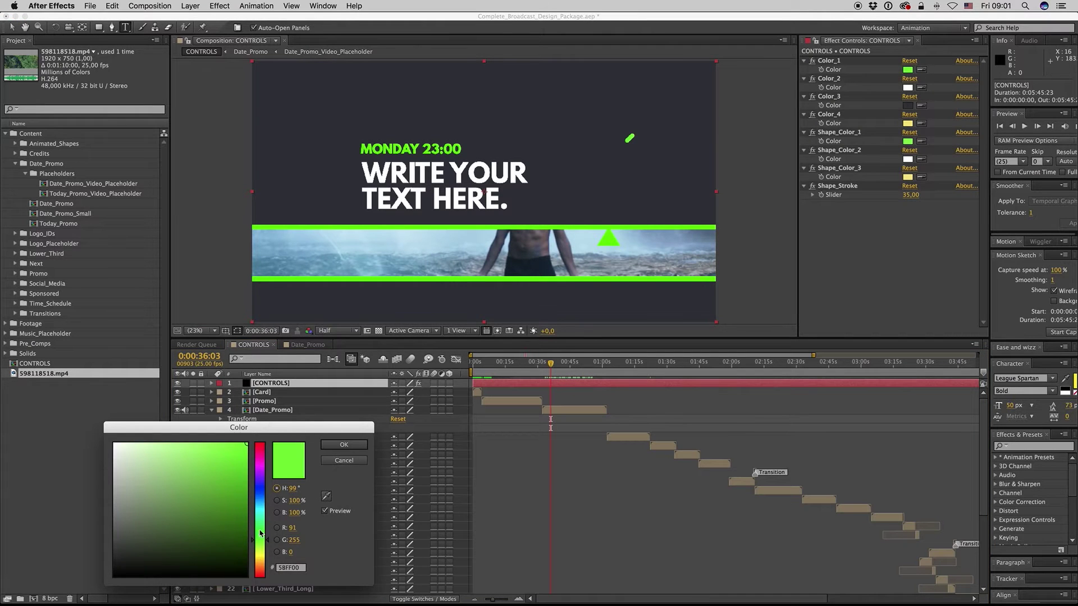
{"action": "left_click_drag", "start_coordinate": [267, 470], "coordinate": [264, 447]}
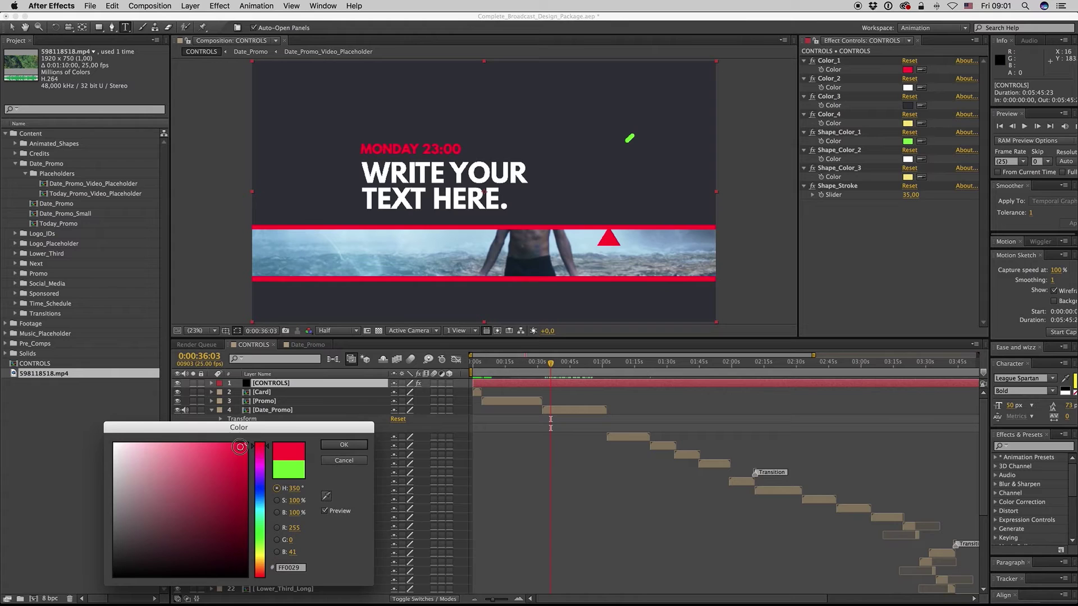
{"action": "left_click", "coordinate": [240, 447]}
{"action": "left_click", "coordinate": [344, 445]}
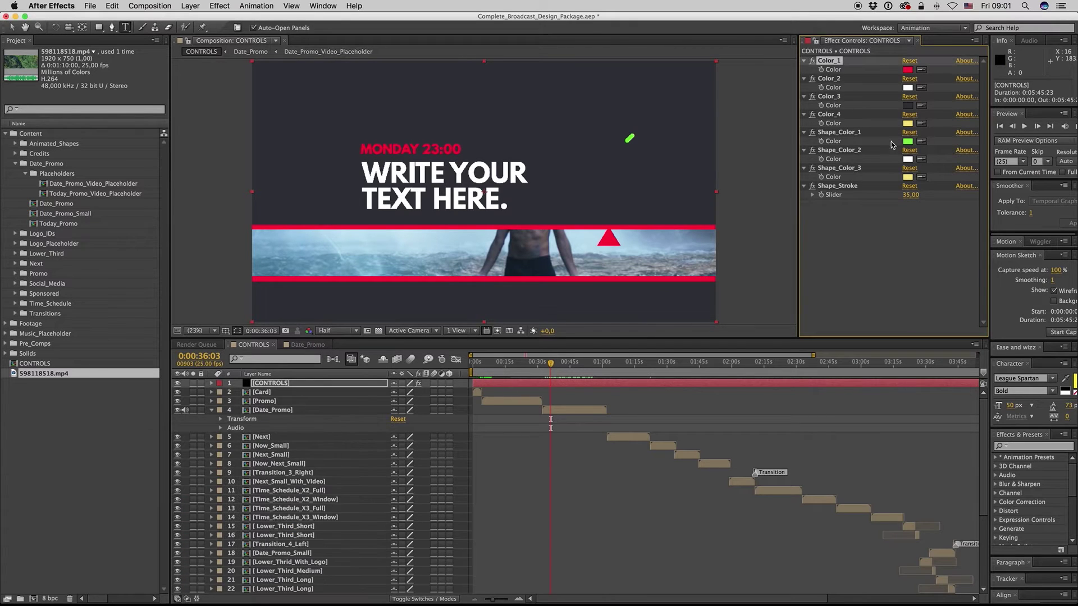
Sample a dark grey for Color_2 and set Color_3 to light grey EFEFEF.
{"action": "left_click", "coordinate": [921, 88]}
{"action": "left_click", "coordinate": [908, 105]}
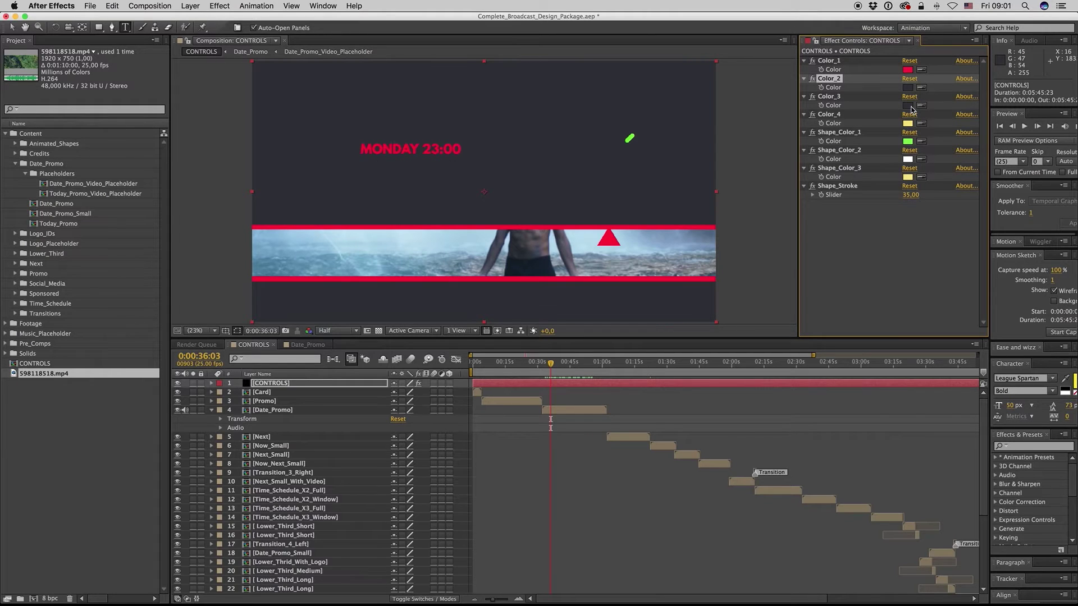
{"action": "left_click", "coordinate": [908, 106]}
{"action": "left_click_drag", "start_coordinate": [165, 467], "coordinate": [105, 451]}
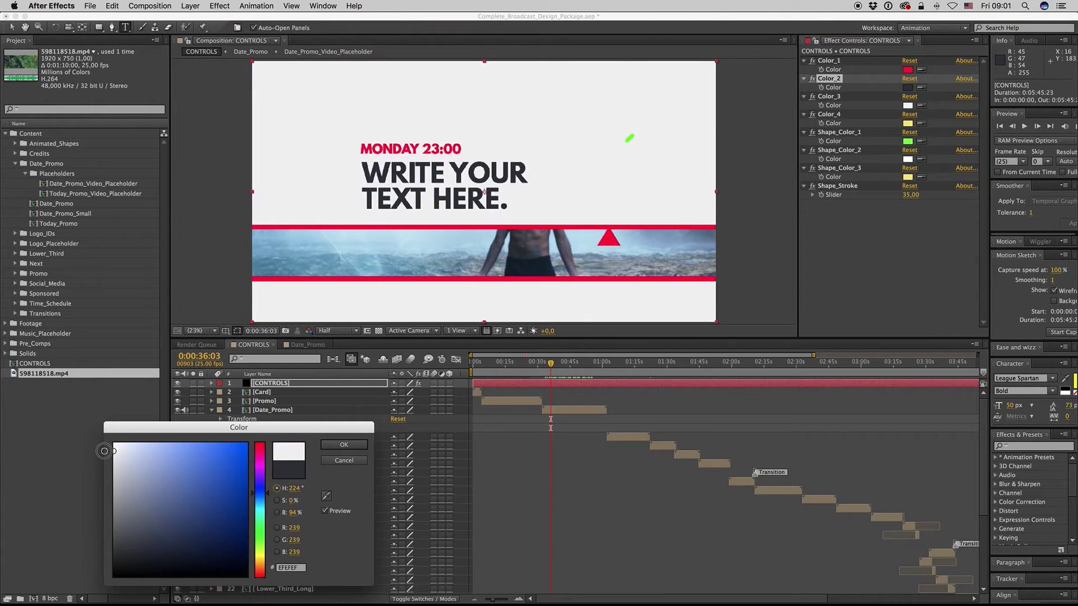
{"action": "left_click", "coordinate": [343, 444]}
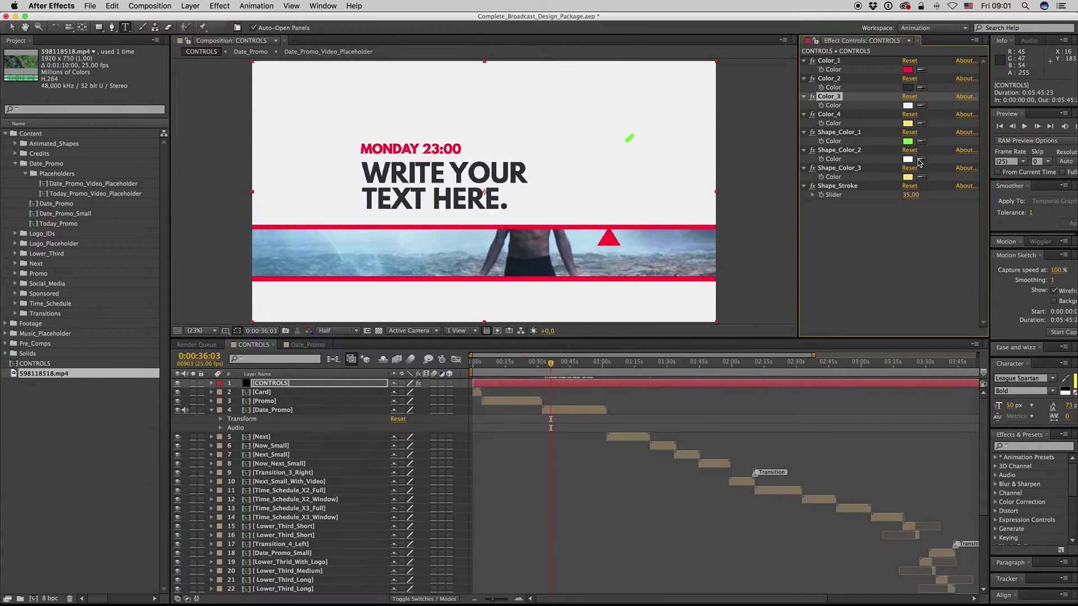
Copy Color_1's red into Shape_Color_1 with the eyedropper and preview the red shapes.
{"action": "left_click", "coordinate": [922, 141]}
{"action": "left_click", "coordinate": [908, 70]}
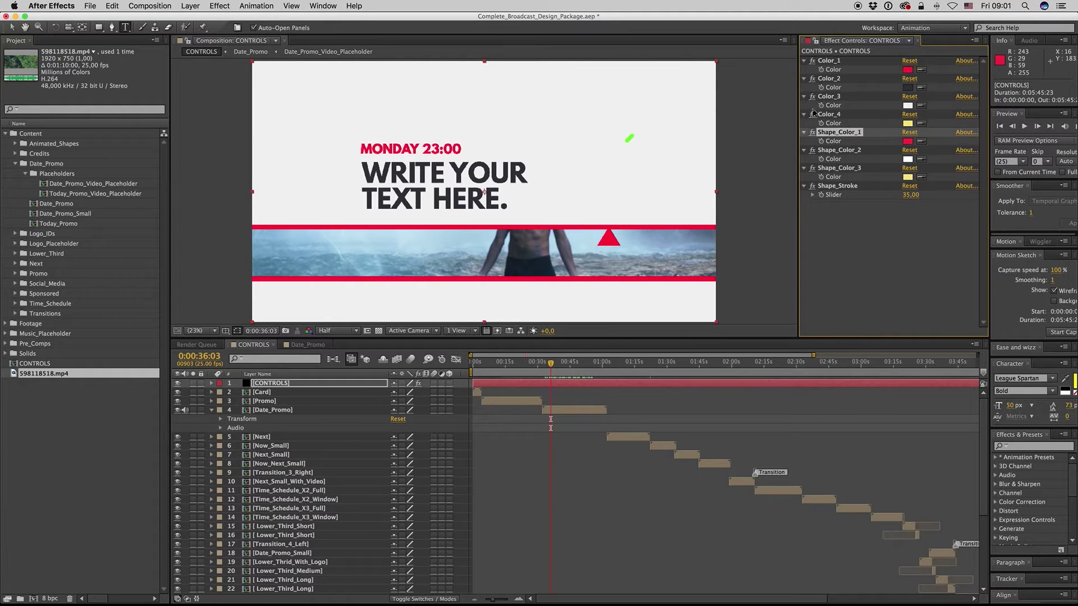
{"action": "key", "text": "v"}
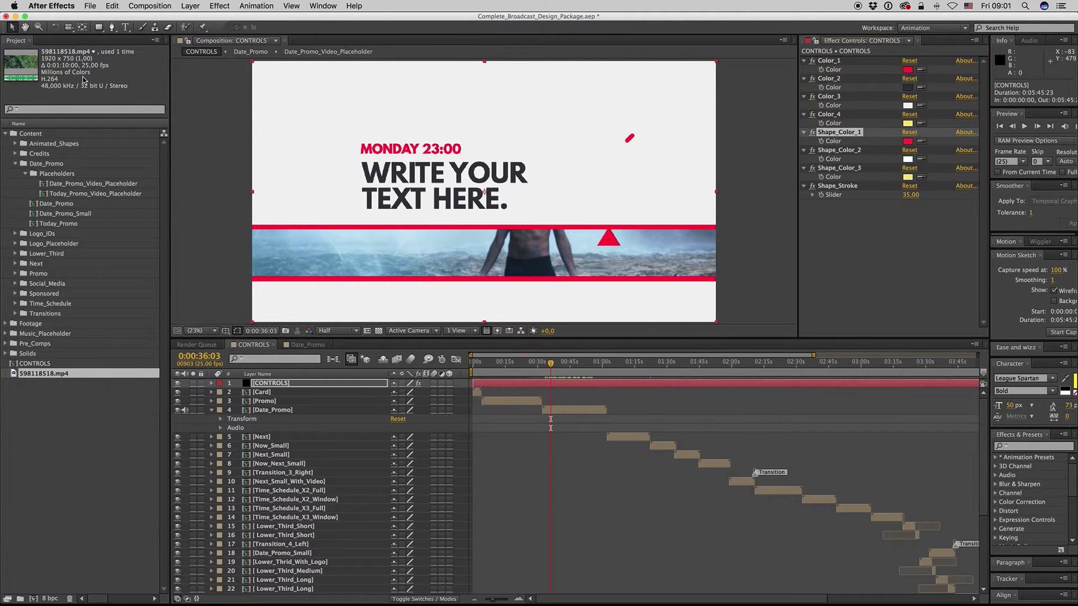
{"action": "left_click_drag", "start_coordinate": [552, 367], "coordinate": [552, 367]}
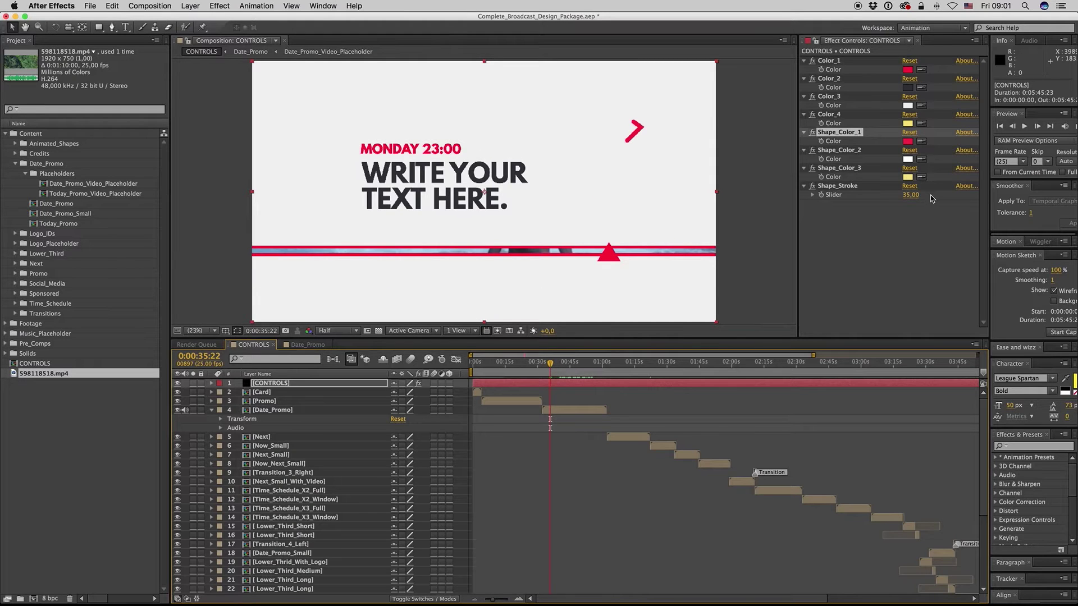
Try a darker yellow for Color_4 on the NEXT card, then cancel to keep bright yellow.
{"action": "left_click", "coordinate": [616, 365]}
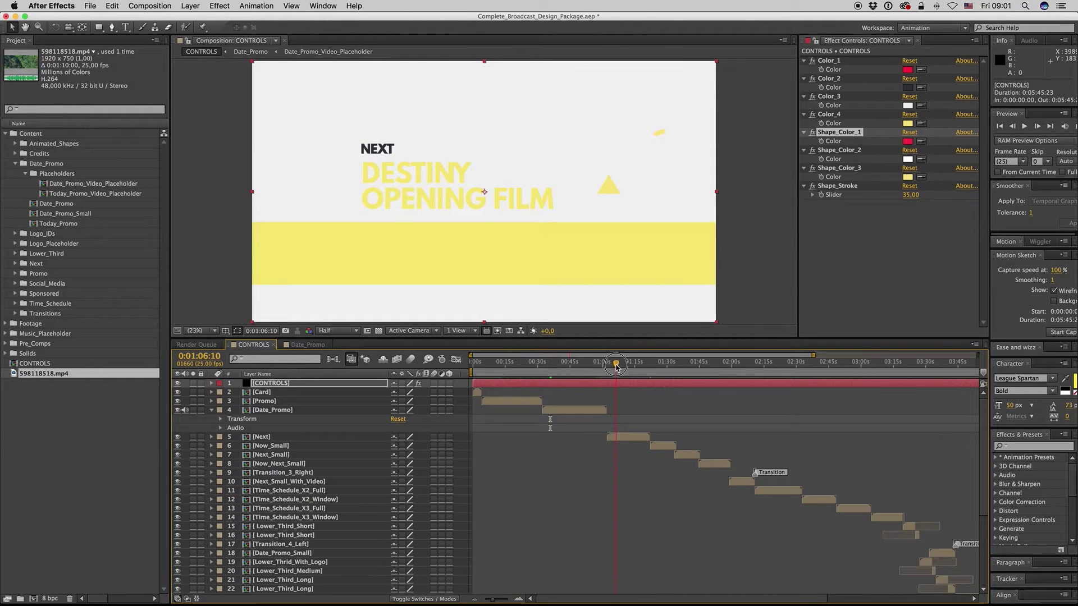
{"action": "left_click_drag", "start_coordinate": [616, 366], "coordinate": [616, 366]}
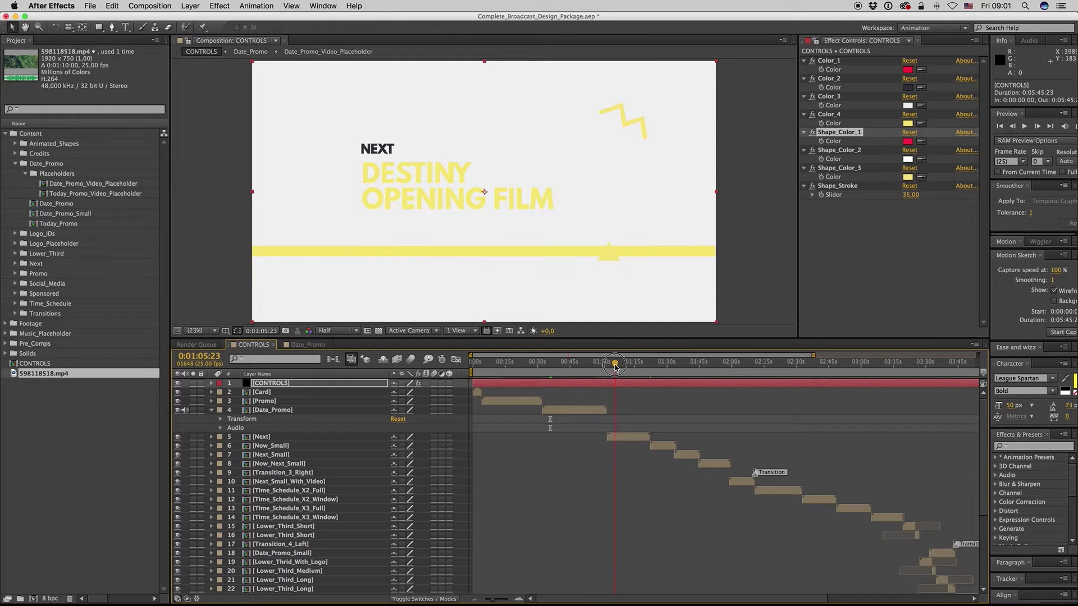
{"action": "left_click", "coordinate": [835, 117]}
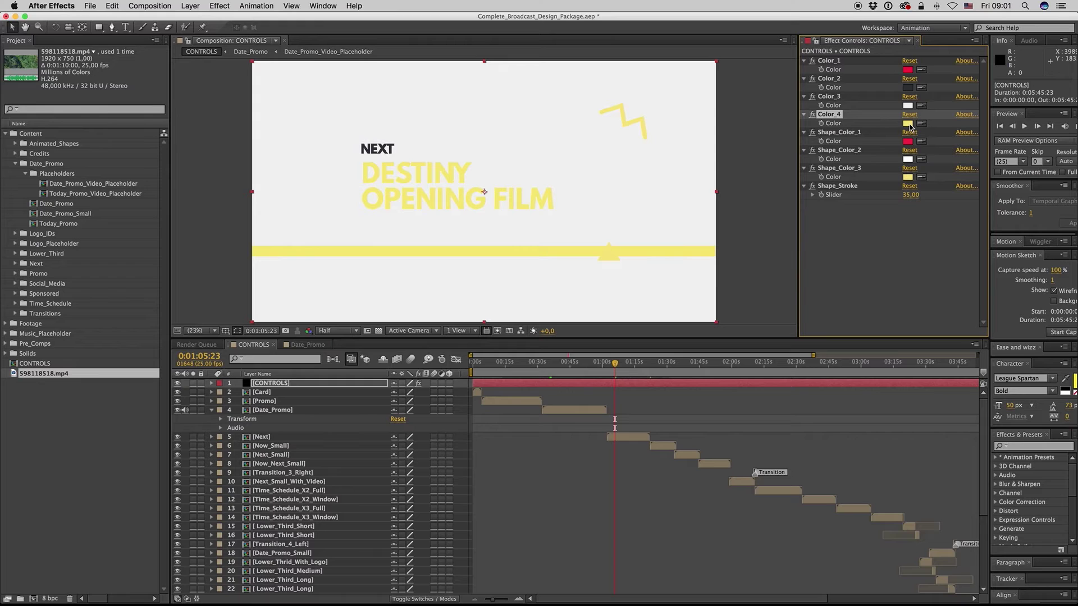
{"action": "left_click", "coordinate": [908, 124]}
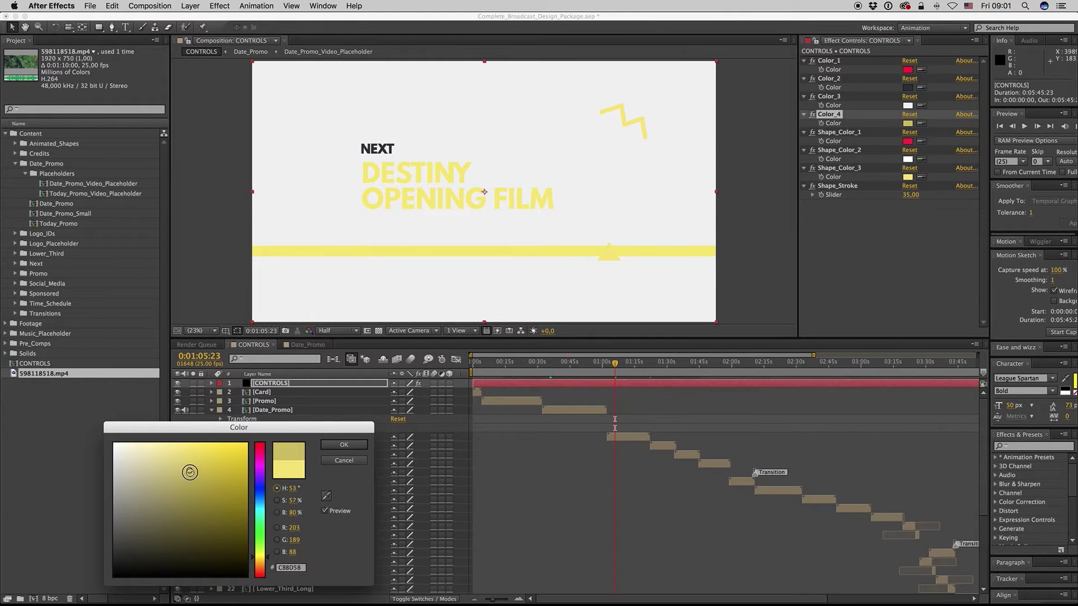
{"action": "left_click", "coordinate": [190, 475]}
{"action": "left_click_drag", "start_coordinate": [189, 474], "coordinate": [180, 484]}
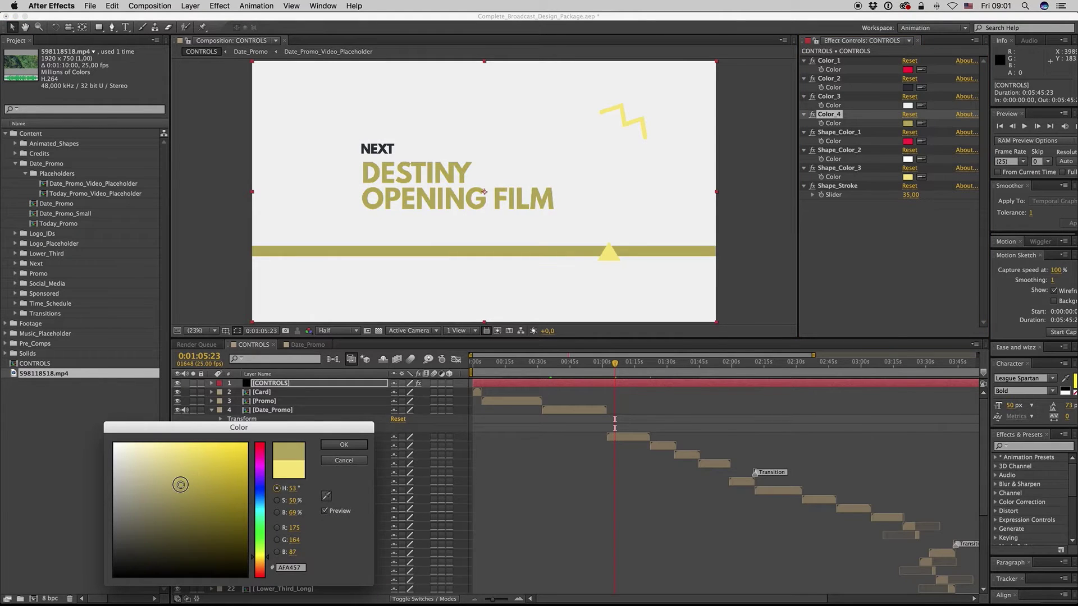
{"action": "left_click", "coordinate": [345, 461]}
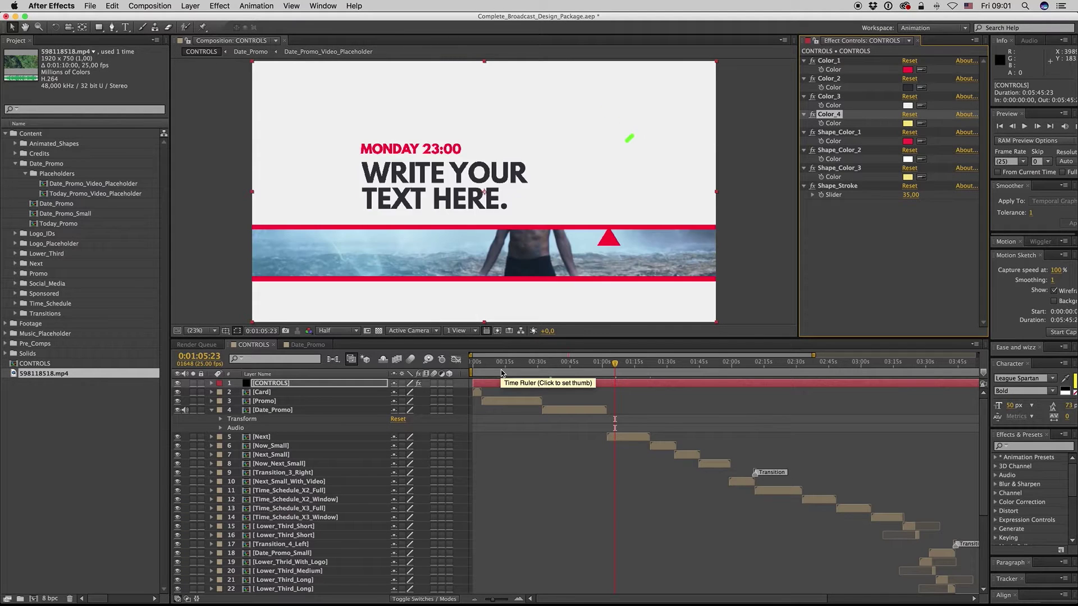
Undo the colour changes, restoring the green accents and white text.
{"action": "key", "text": "ctrl+z"}
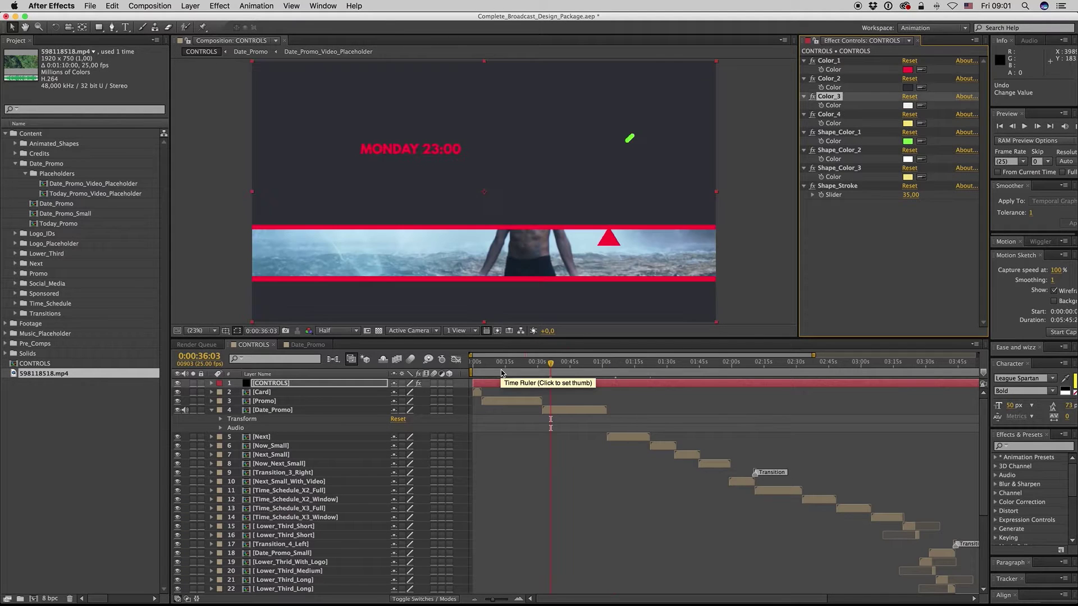
{"action": "key", "text": "ctrl+z"}
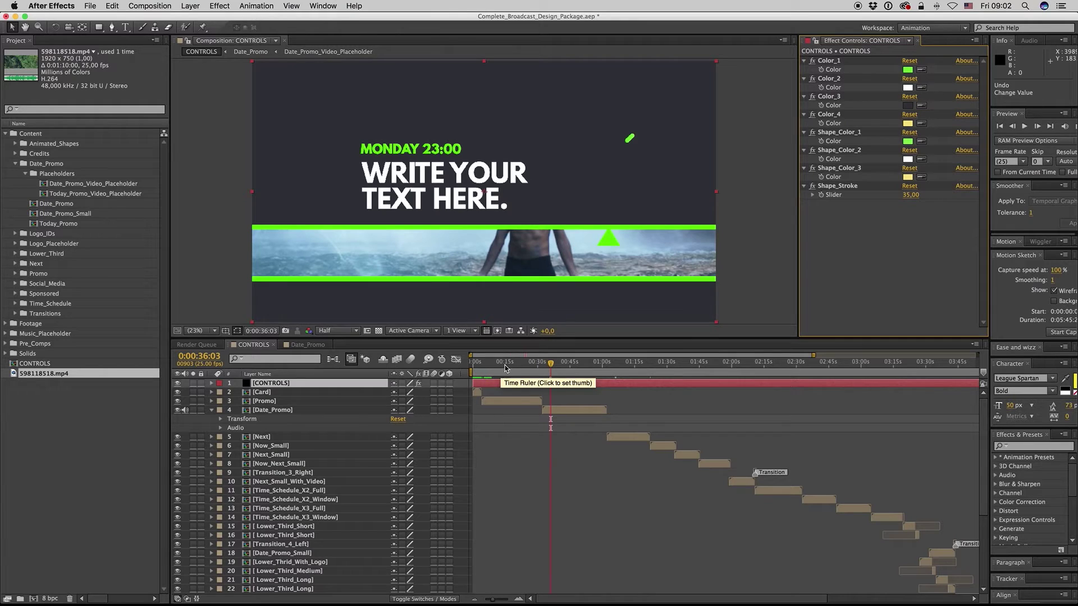
{"action": "left_click", "coordinate": [564, 408]}
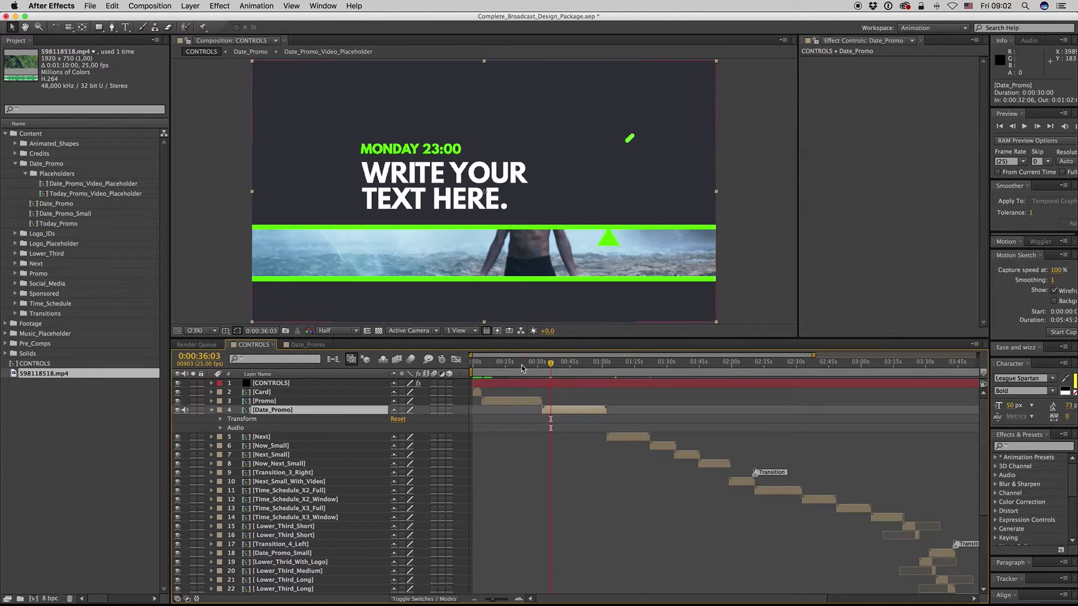
{"action": "left_click_drag", "start_coordinate": [551, 366], "coordinate": [551, 366]}
Open the Date_Promo comp and show its hidden shy layers.
{"action": "left_click", "coordinate": [547, 383]}
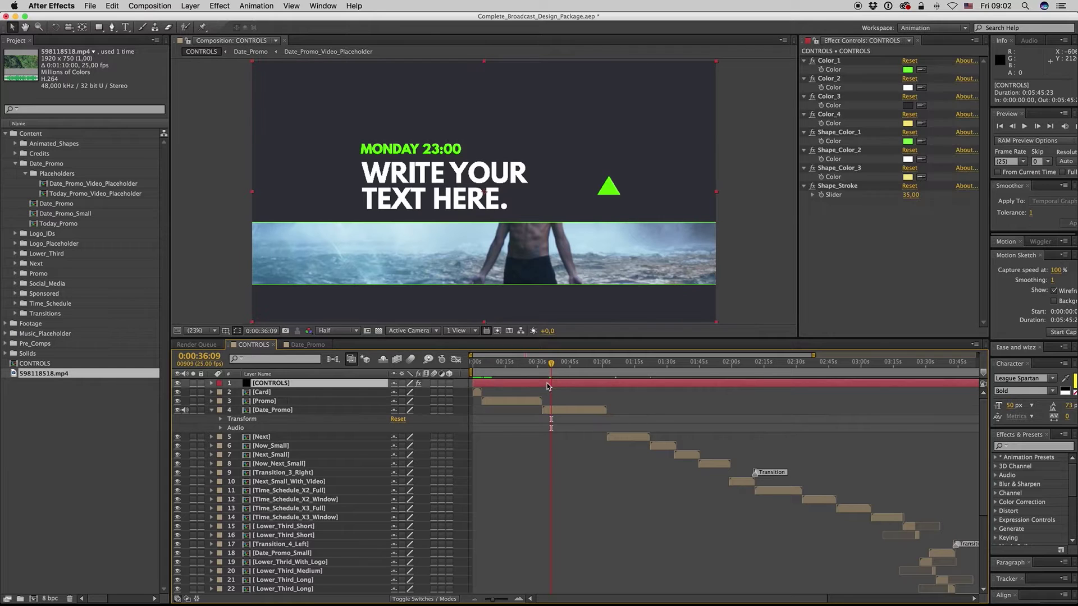
{"action": "double_click", "coordinate": [561, 409]}
{"action": "left_click_drag", "start_coordinate": [549, 368], "coordinate": [552, 366]}
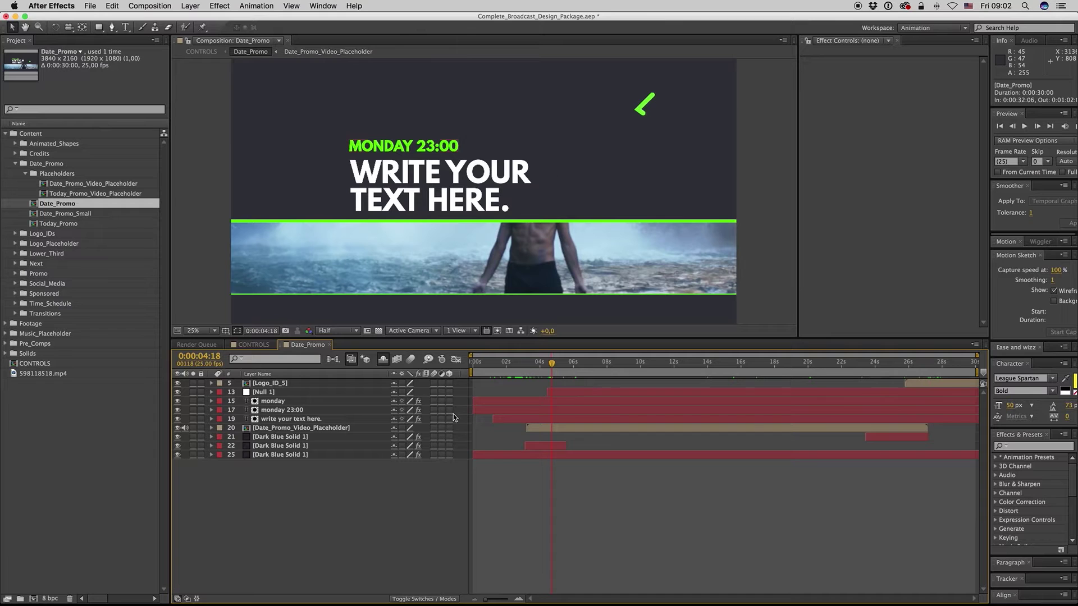
{"action": "left_click", "coordinate": [385, 364]}
Open the Shape_3_Once precomp at the zigzag shape.
{"action": "left_click", "coordinate": [547, 473]}
{"action": "left_click_drag", "start_coordinate": [556, 364], "coordinate": [620, 369]}
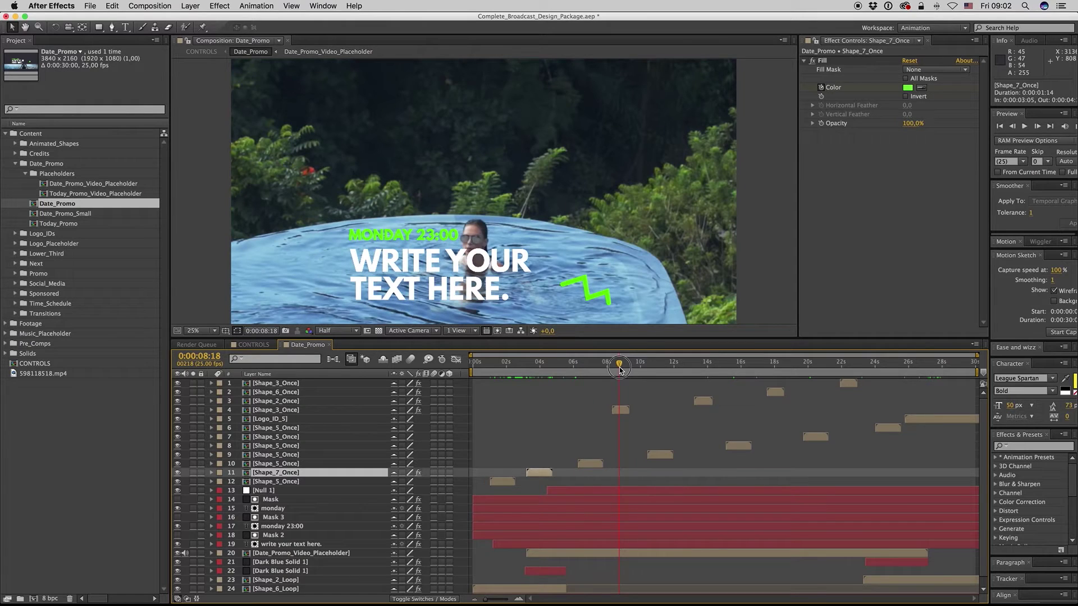
{"action": "left_click", "coordinate": [620, 410]}
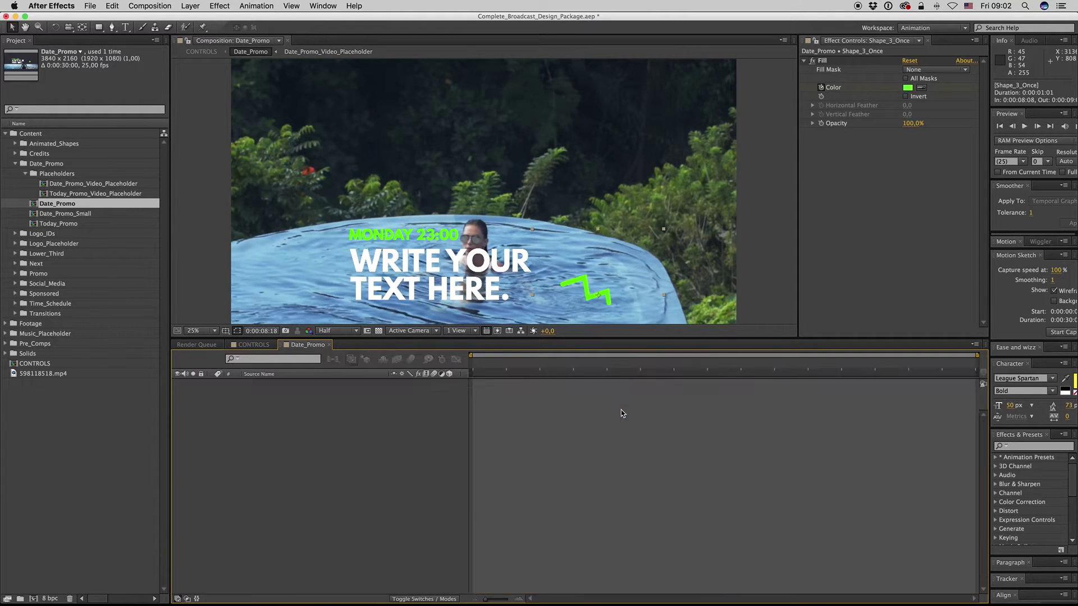
{"action": "double_click", "coordinate": [621, 411]}
{"action": "left_click", "coordinate": [251, 345]}
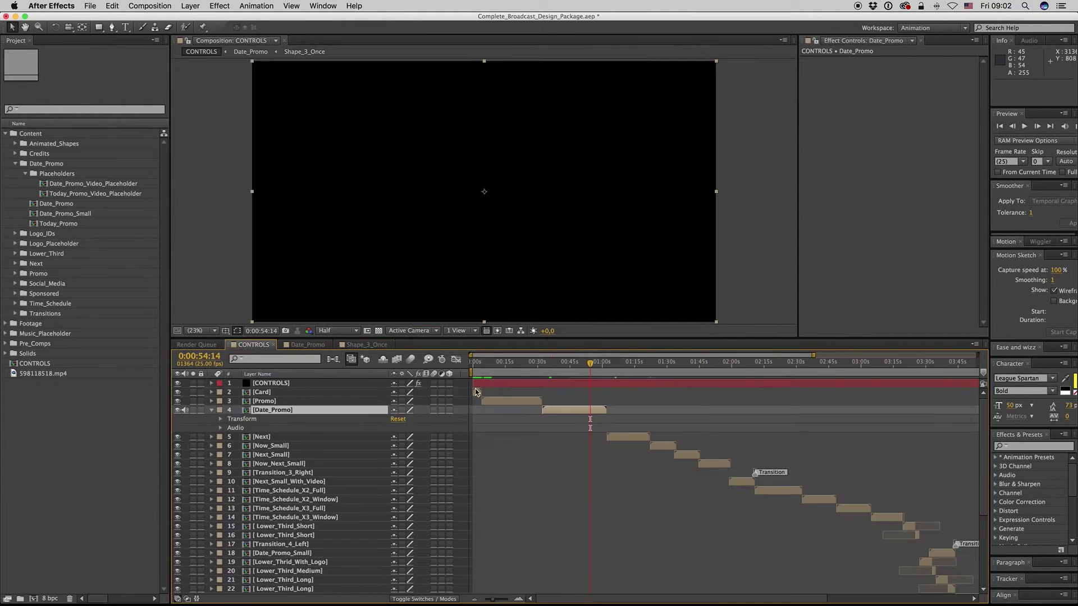
{"action": "left_click", "coordinate": [619, 382]}
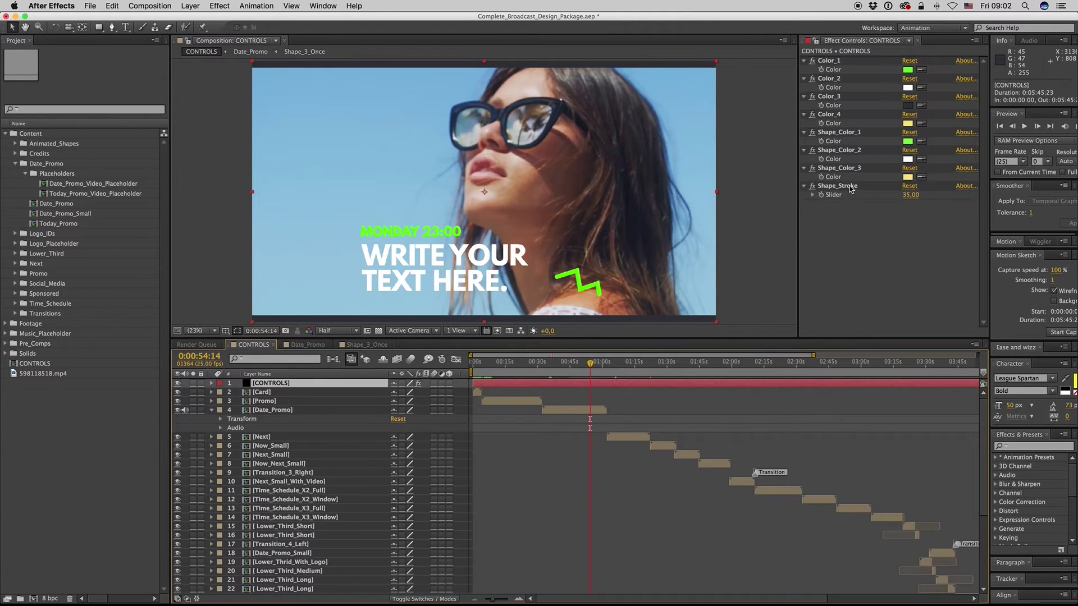
{"action": "left_click", "coordinate": [851, 190]}
{"action": "left_click", "coordinate": [911, 195]}
{"action": "type", "text": "10"}
{"action": "key", "text": "Return"}
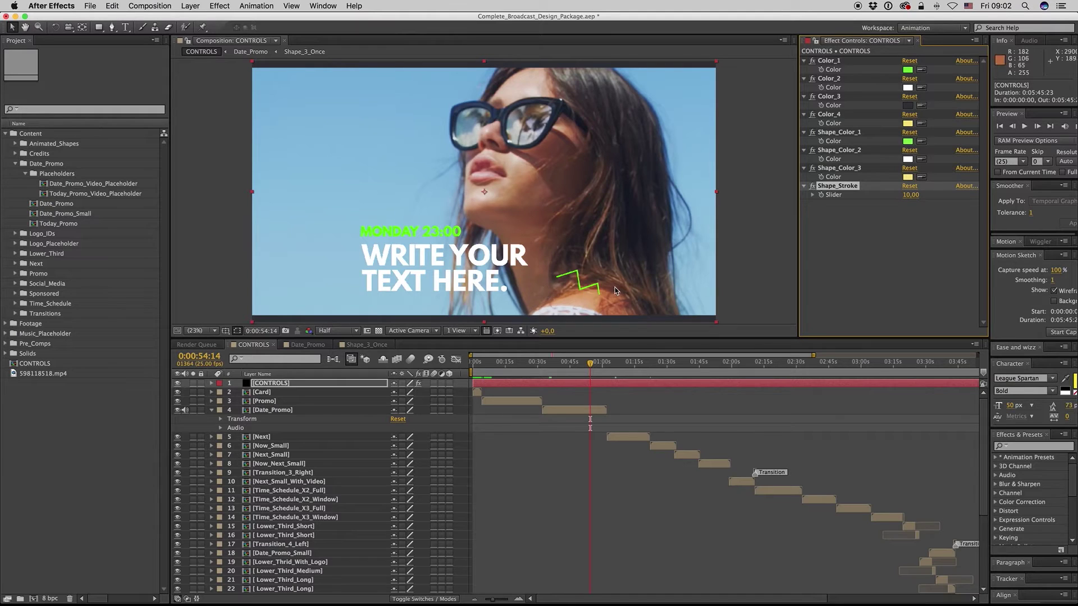
{"action": "left_click", "coordinate": [380, 345]}
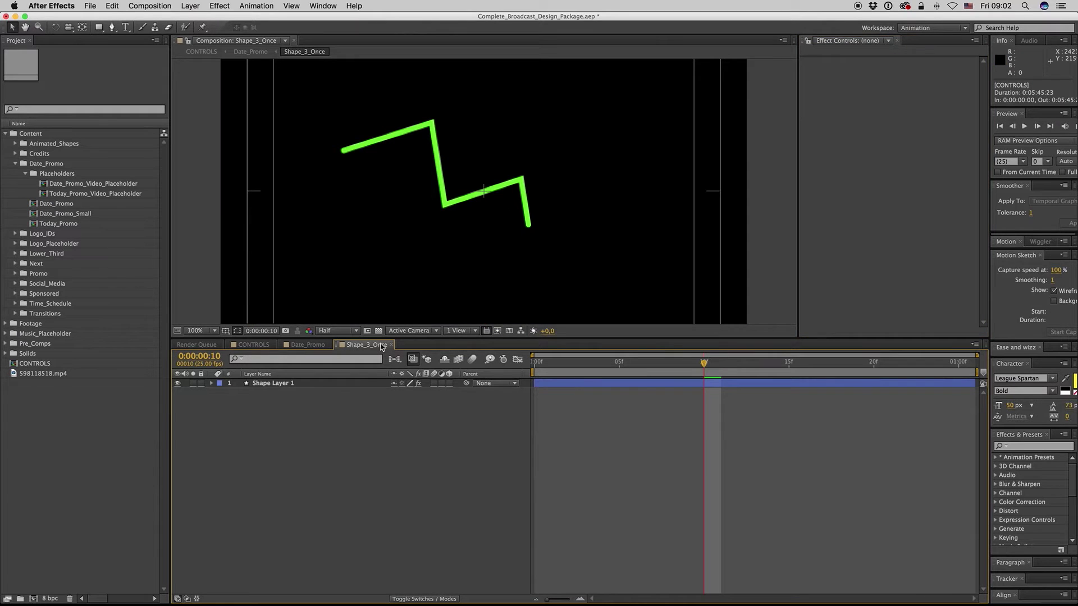
{"action": "left_click", "coordinate": [257, 345]}
{"action": "left_click", "coordinate": [917, 195]}
{"action": "mouse_move", "coordinate": [916, 195]}
{"action": "left_mouse_down"}
{"action": "mouse_move", "coordinate": [971, 197]}
{"action": "mouse_move", "coordinate": [932, 196]}
{"action": "left_mouse_up"}
{"action": "key", "text": "super+z"}
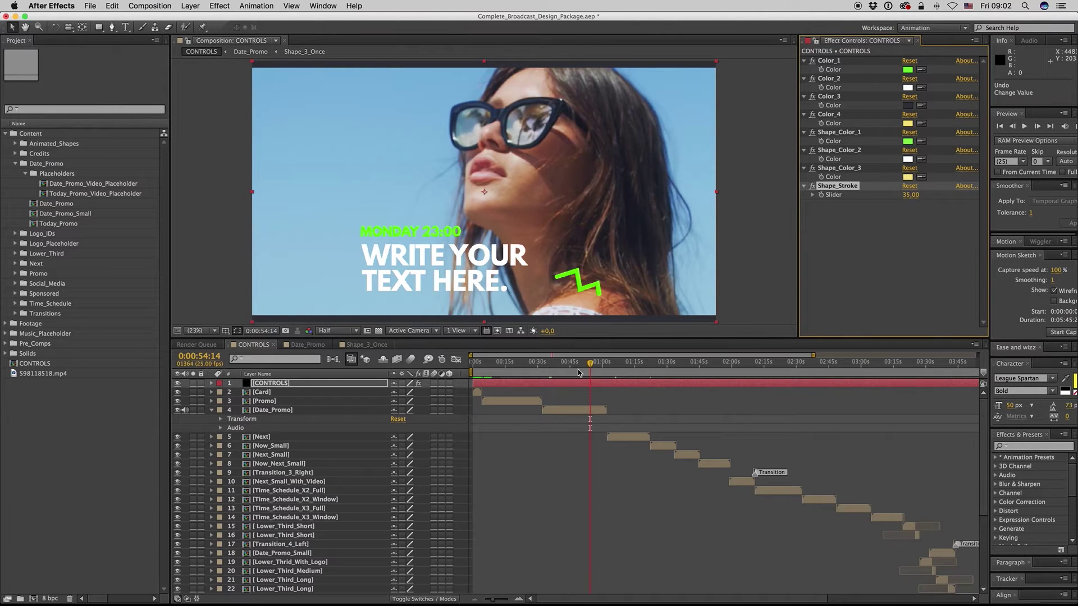
{"action": "left_click", "coordinate": [211, 410]}
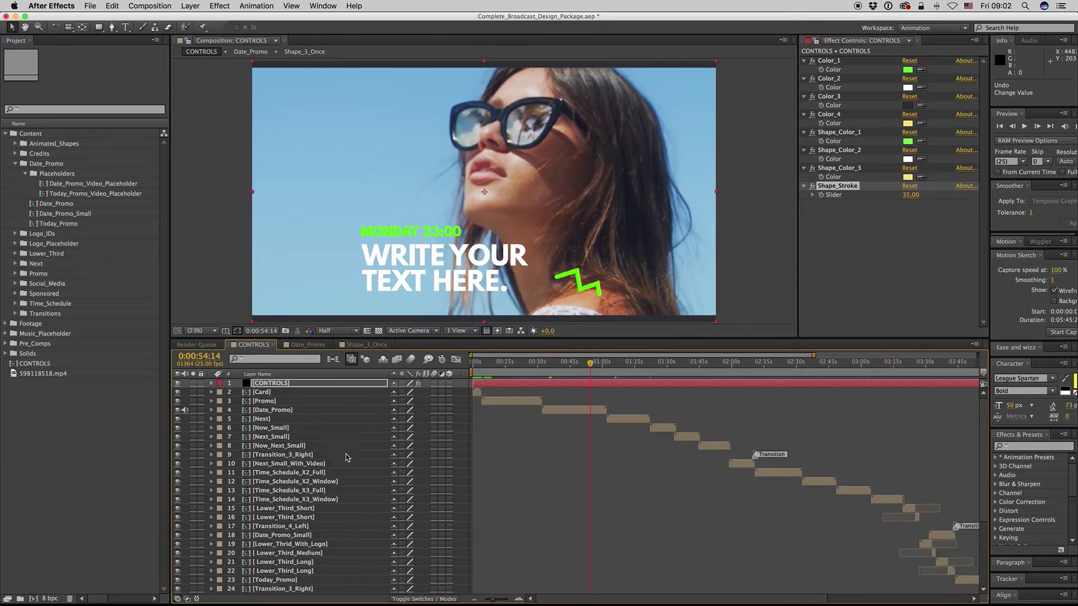
{"action": "left_click", "coordinate": [562, 473]}
{"action": "left_click_drag", "start_coordinate": [590, 364], "coordinate": [584, 367]}
{"action": "left_click", "coordinate": [853, 137]}
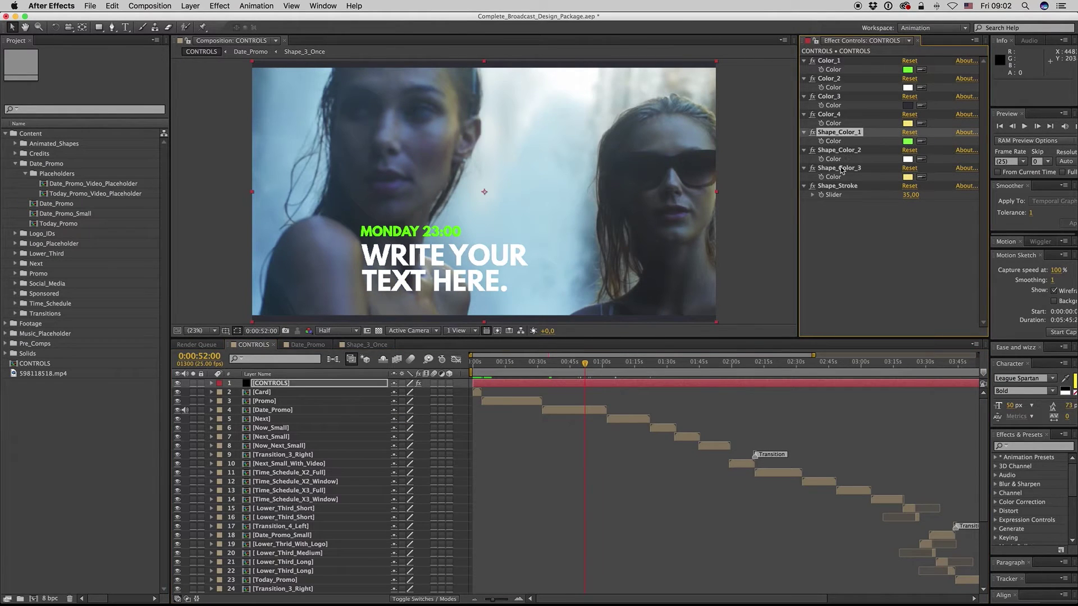
{"action": "left_click_drag", "start_coordinate": [582, 366], "coordinate": [670, 368]}
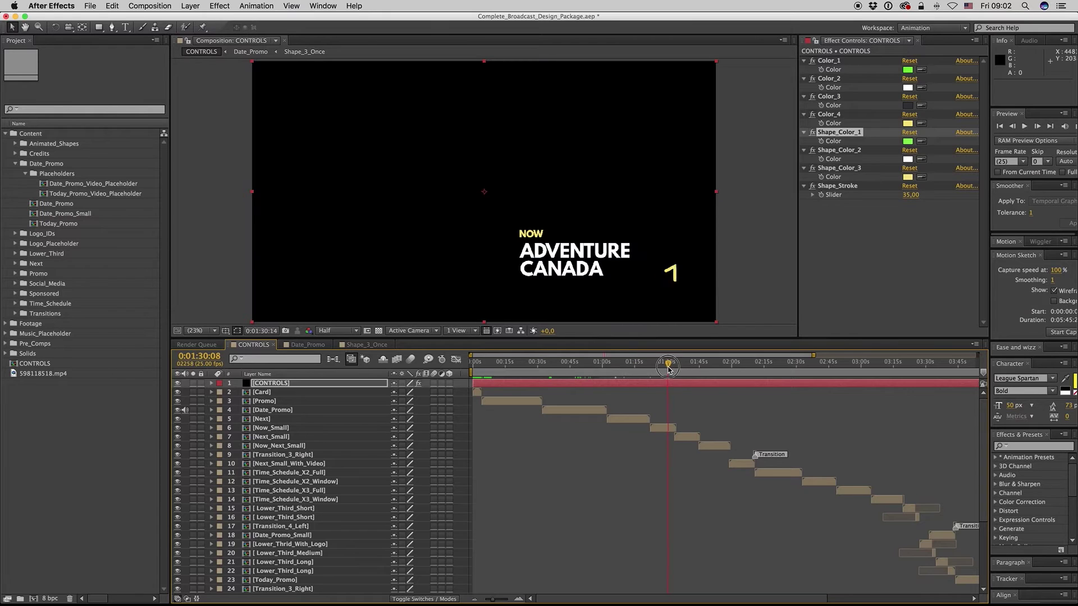
Check Now_Small at 0:00:04:02, then close it, Shape_3_Once and Date_Promo, hiding shy layers again.
{"action": "double_click", "coordinate": [663, 429]}
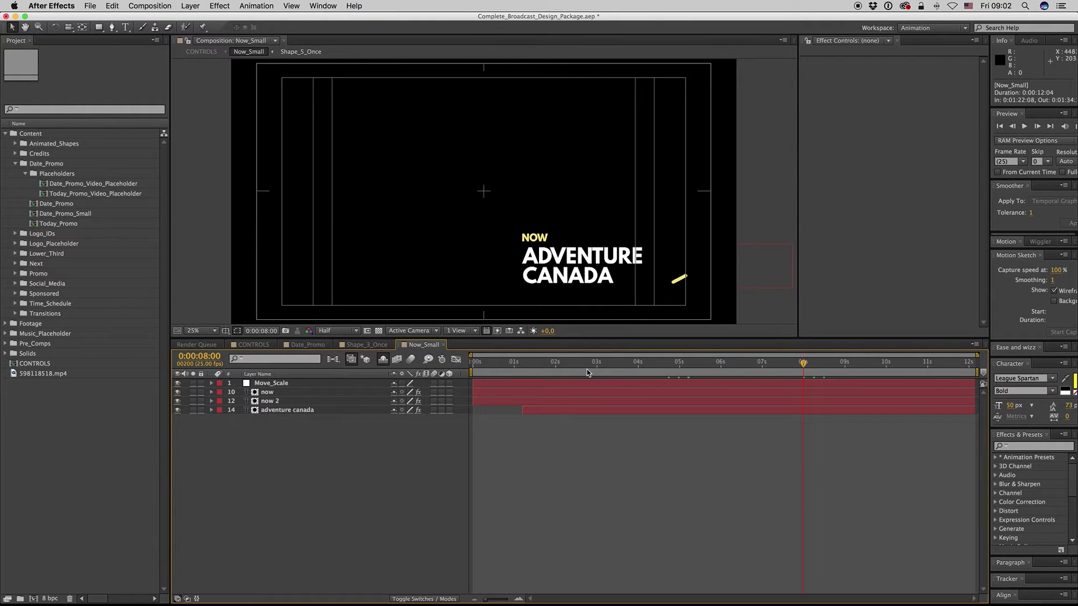
{"action": "left_click", "coordinate": [641, 364]}
{"action": "left_click", "coordinate": [445, 345]}
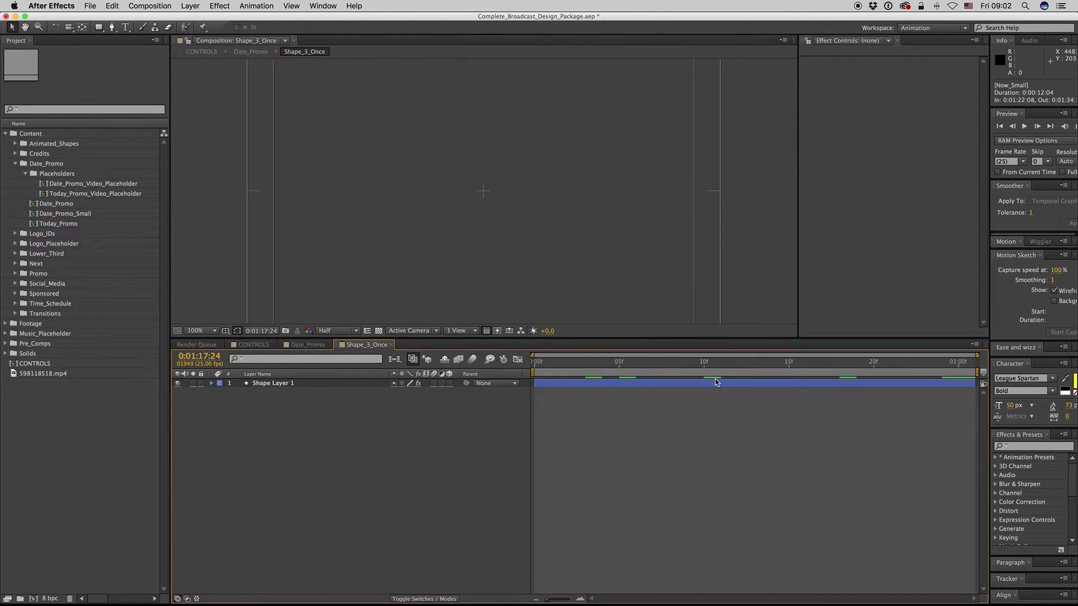
{"action": "left_click", "coordinate": [391, 345]}
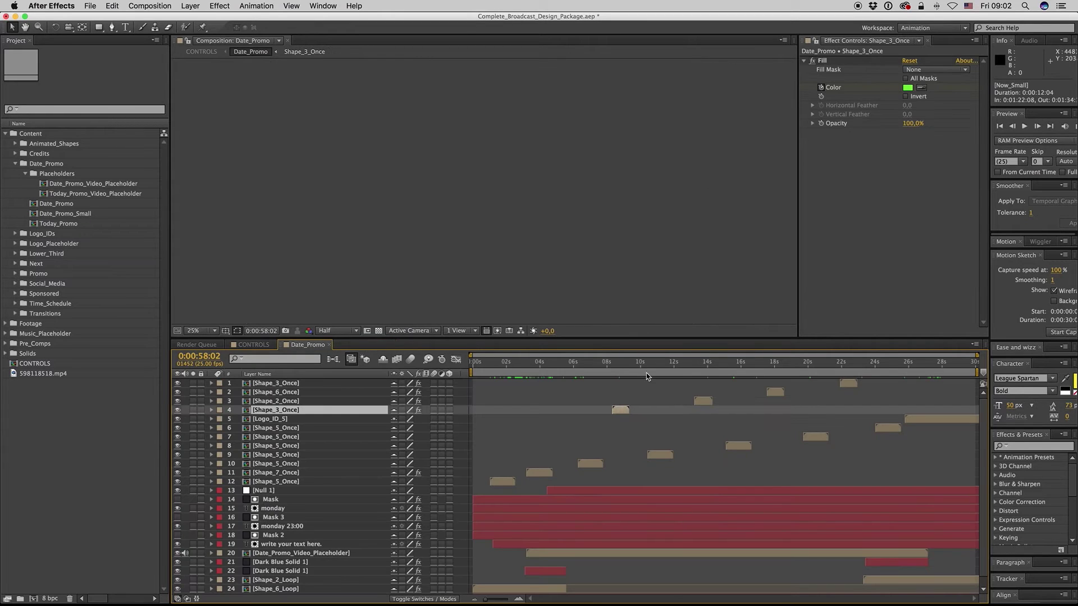
{"action": "left_click", "coordinate": [382, 360]}
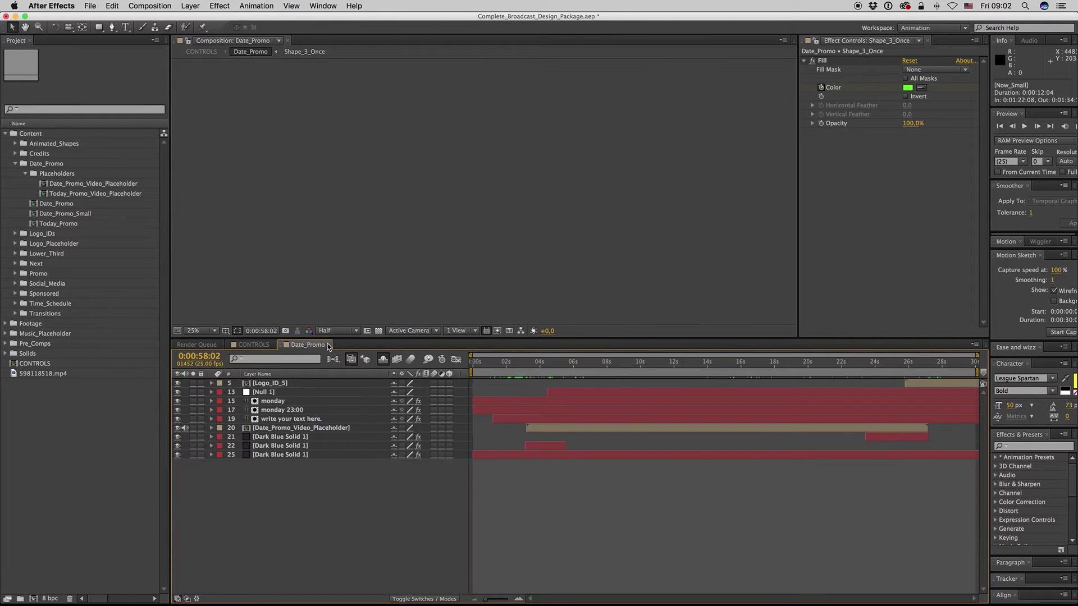
{"action": "left_click", "coordinate": [329, 345]}
Open the Next_Small composition and reposition the NEXT text block in the frame.
{"action": "left_click", "coordinate": [686, 364]}
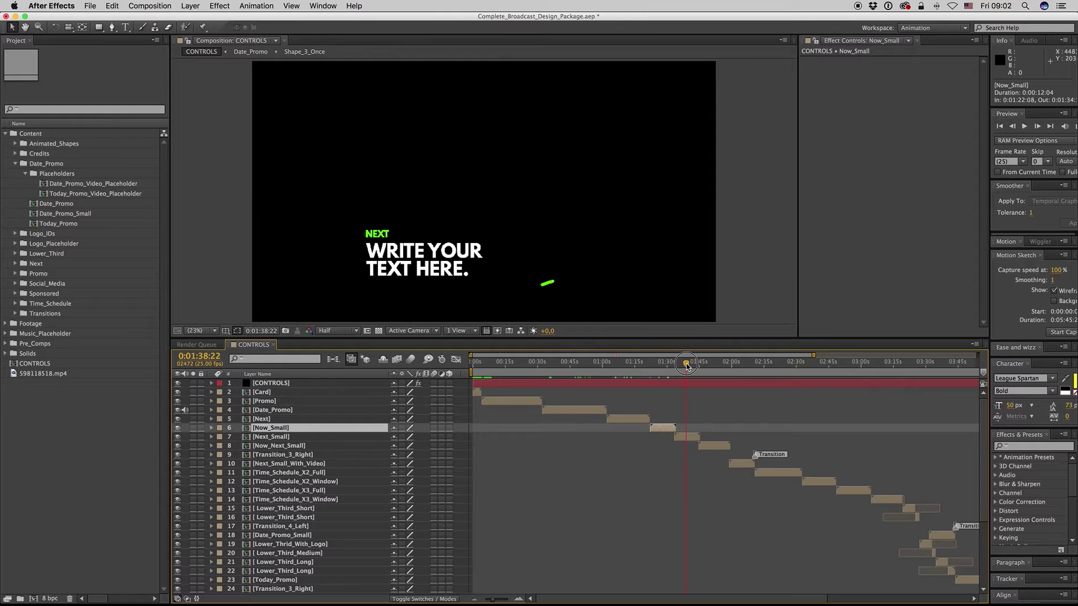
{"action": "left_click_drag", "start_coordinate": [687, 364], "coordinate": [690, 365]}
{"action": "left_click", "coordinate": [691, 439]}
{"action": "double_click", "coordinate": [685, 438]}
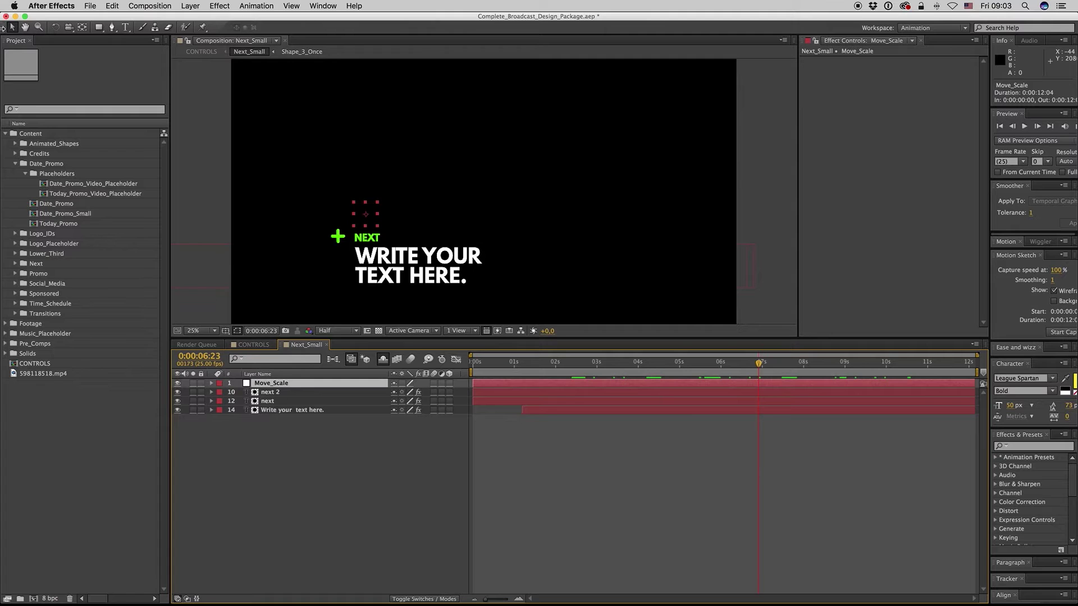
{"action": "left_click", "coordinate": [378, 331]}
{"action": "left_click", "coordinate": [378, 331]}
{"action": "left_click_drag", "start_coordinate": [361, 207], "coordinate": [374, 181]}
Scale the Move_Scale null to 177% and return to CONTROLS.
{"action": "key", "text": "s"}
{"action": "mouse_move", "coordinate": [420, 391]}
{"action": "left_mouse_down"}
{"action": "mouse_move", "coordinate": [444, 392]}
{"action": "mouse_move", "coordinate": [410, 392]}
{"action": "mouse_move", "coordinate": [432, 392]}
{"action": "left_mouse_up"}
{"action": "left_click", "coordinate": [337, 469]}
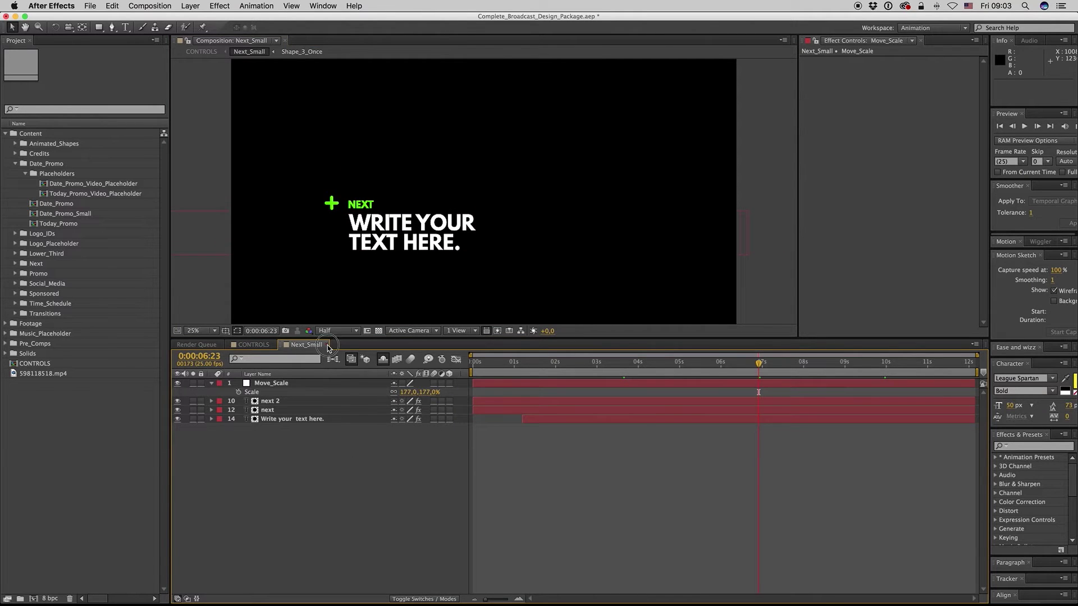
{"action": "left_click", "coordinate": [327, 345]}
{"action": "left_click_drag", "start_coordinate": [710, 366], "coordinate": [737, 365]}
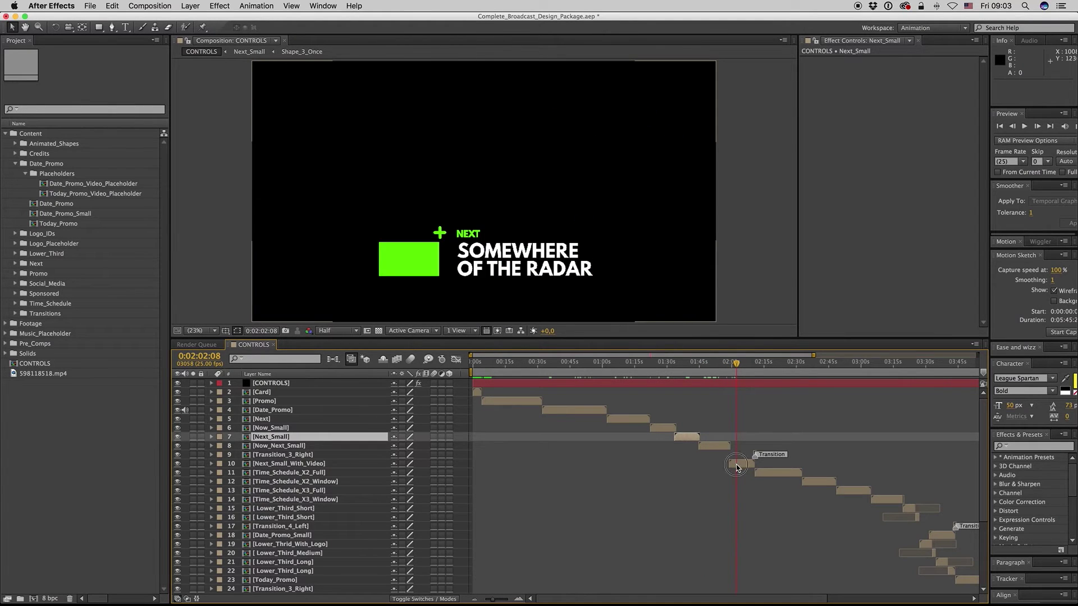
Put 598118518.mp4 into the Next_Small_With_Video placeholder comp, scaled to 286%.
{"action": "left_click", "coordinate": [430, 309]}
{"action": "double_click", "coordinate": [742, 468]}
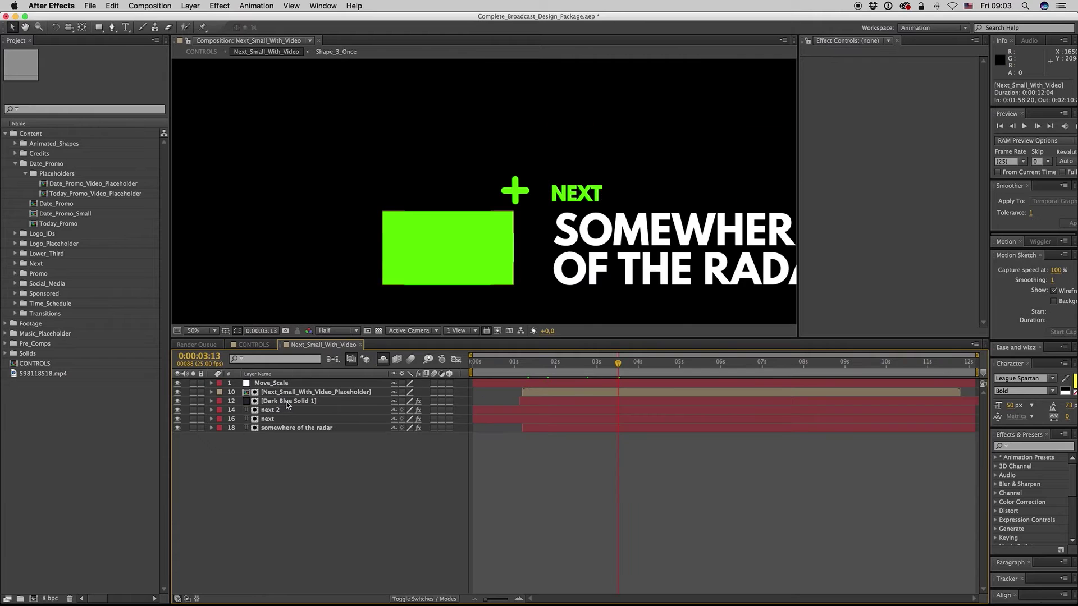
{"action": "left_click", "coordinate": [637, 393]}
{"action": "double_click", "coordinate": [636, 392]}
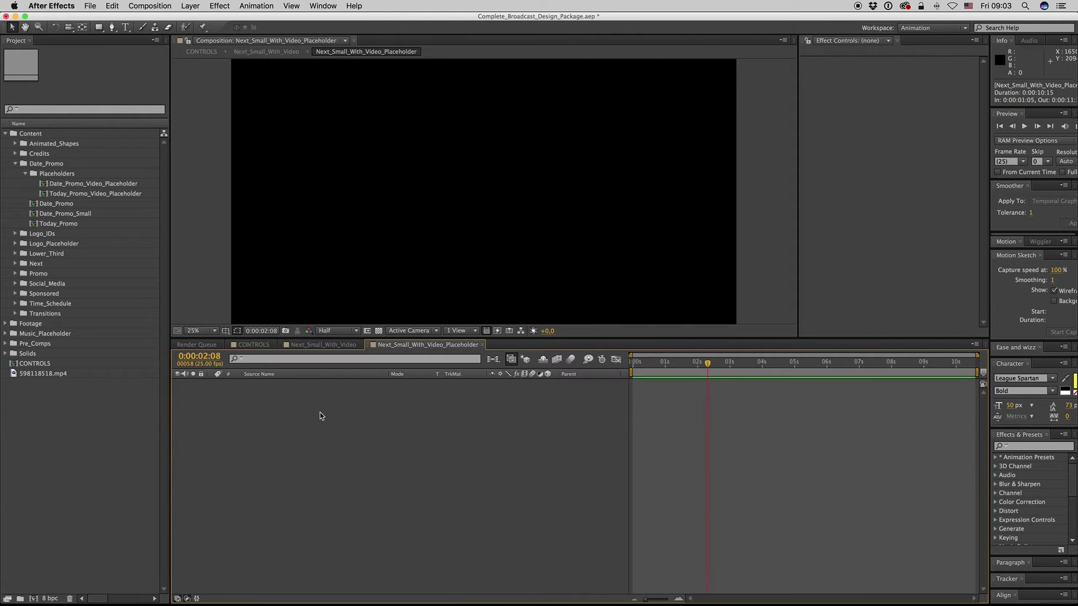
{"action": "left_click_drag", "start_coordinate": [45, 375], "coordinate": [380, 445]}
{"action": "key", "text": "s"}
{"action": "left_click", "coordinate": [511, 393]}
{"action": "left_click_drag", "start_coordinate": [511, 393], "coordinate": [615, 393]}
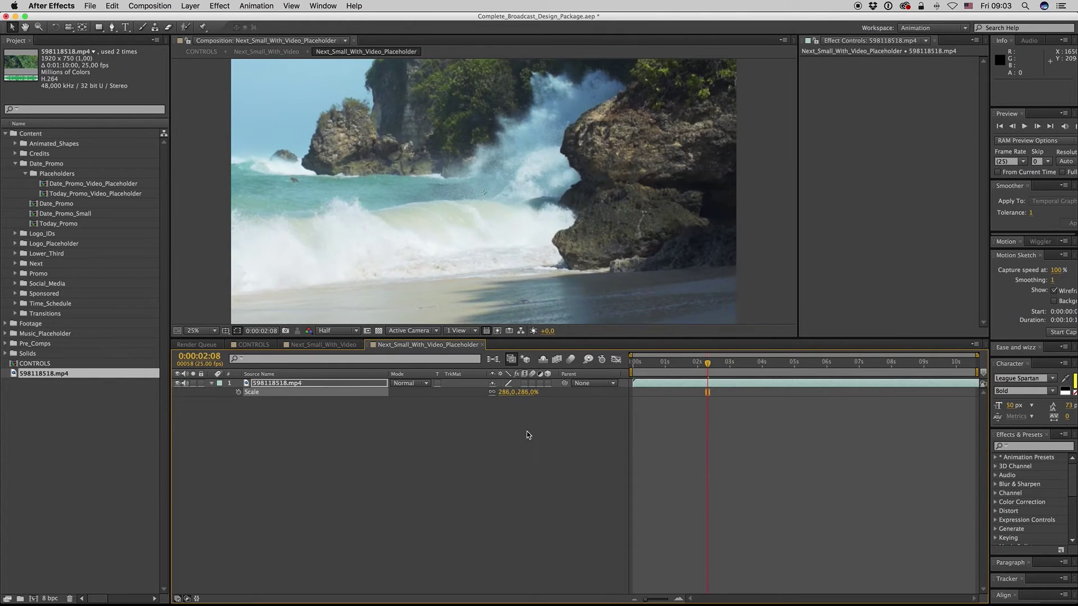
Fit Next_Small_With_Video in the viewer, preview the title with the clip, and return to CONTROLS.
{"action": "left_click", "coordinate": [482, 345]}
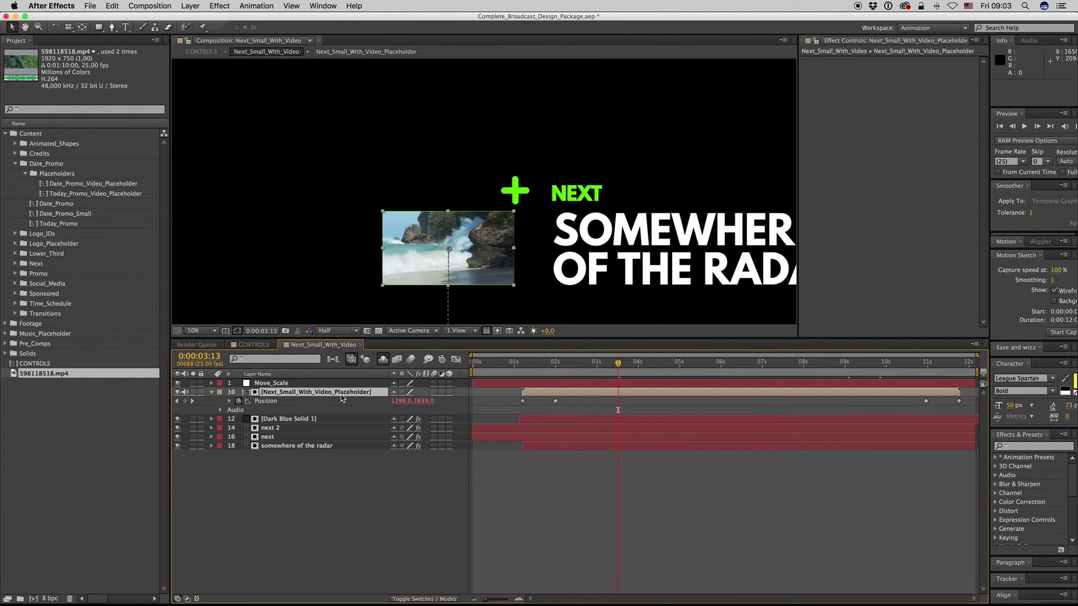
{"action": "left_click", "coordinate": [216, 332]}
{"action": "left_click", "coordinate": [228, 355]}
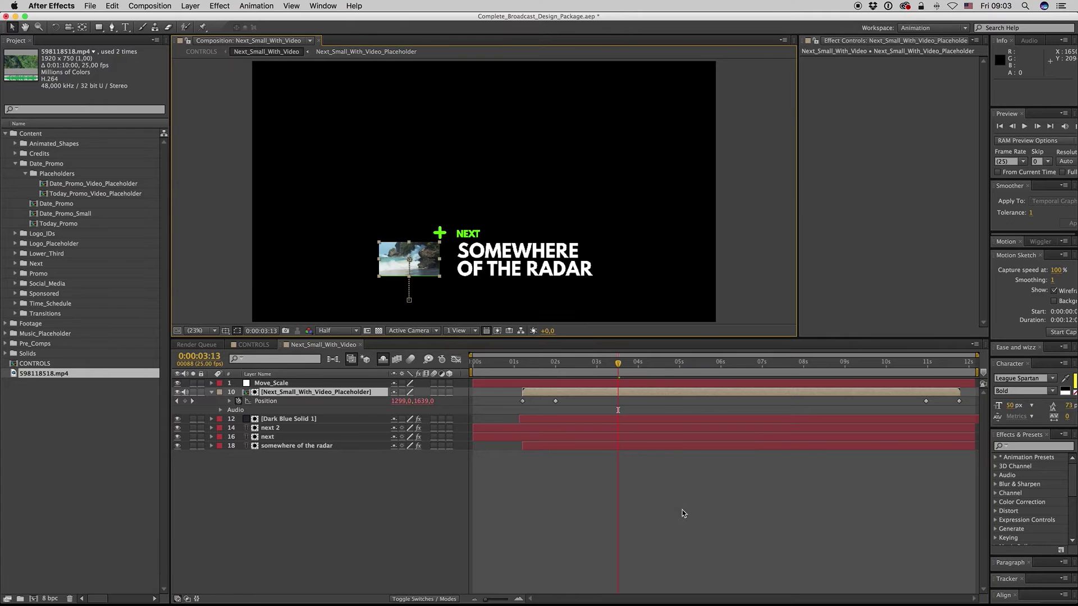
{"action": "left_click_drag", "start_coordinate": [616, 366], "coordinate": [573, 366]}
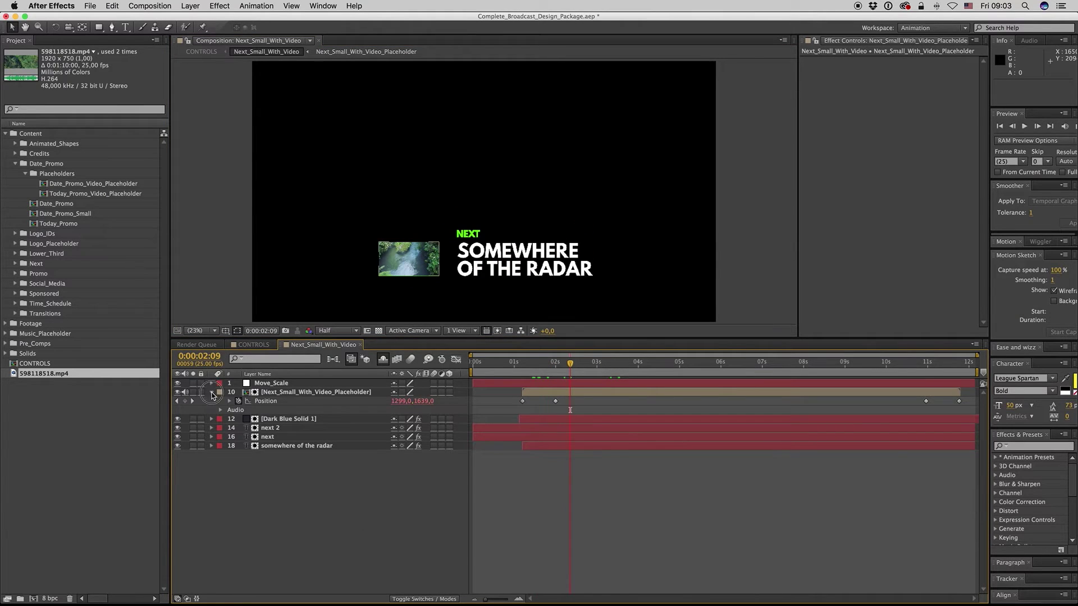
{"action": "left_click", "coordinate": [212, 394]}
{"action": "left_click", "coordinate": [361, 345]}
Open Time_Schedule_X2_Full and inspect its two video placeholder layers.
{"action": "left_click", "coordinate": [761, 364]}
{"action": "left_click_drag", "start_coordinate": [761, 363], "coordinate": [762, 363]}
{"action": "scroll", "coordinate": [764, 363], "scroll_direction": "up", "scroll_amount": 3}
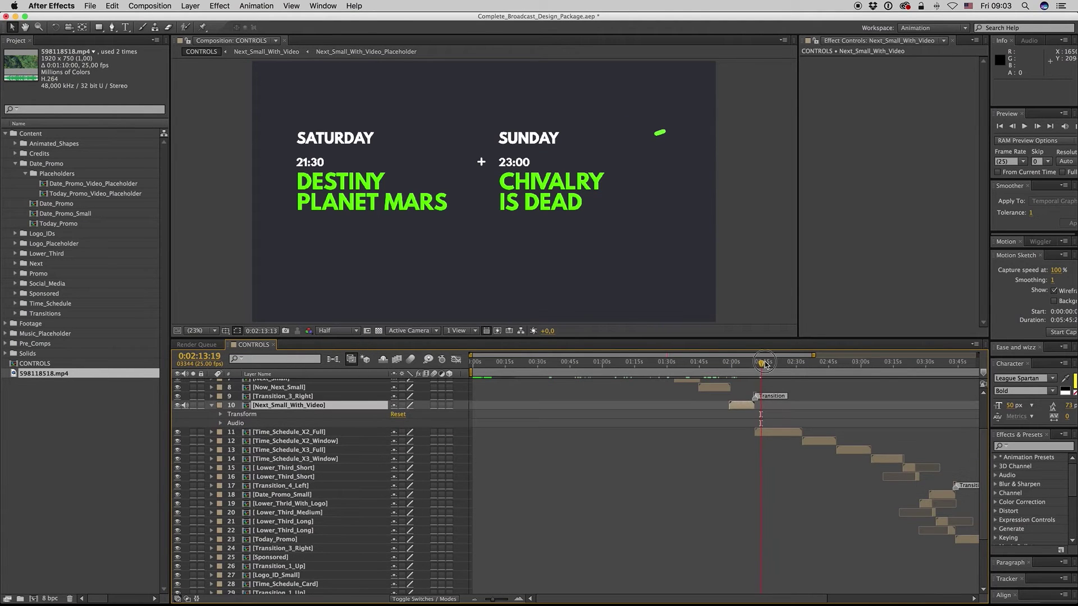
{"action": "double_click", "coordinate": [778, 432]}
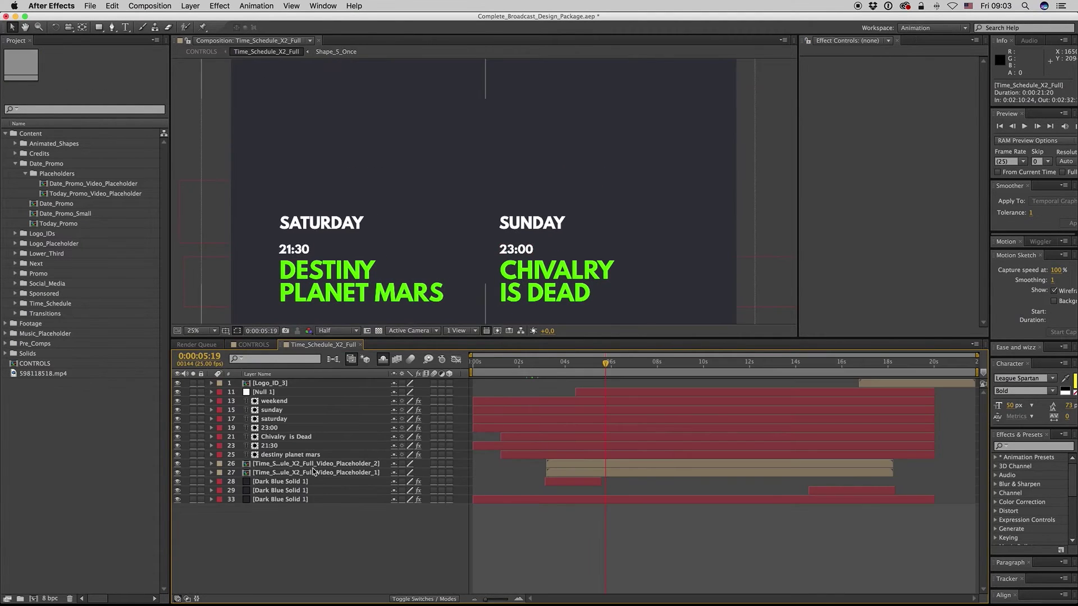
{"action": "left_click", "coordinate": [318, 465]}
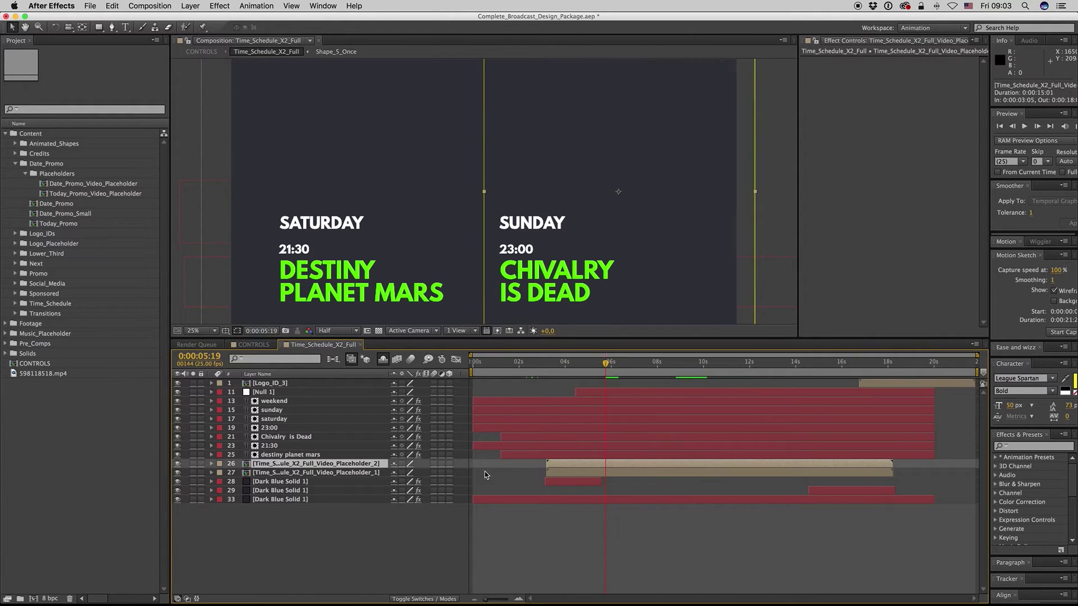
{"action": "left_click", "coordinate": [619, 473]}
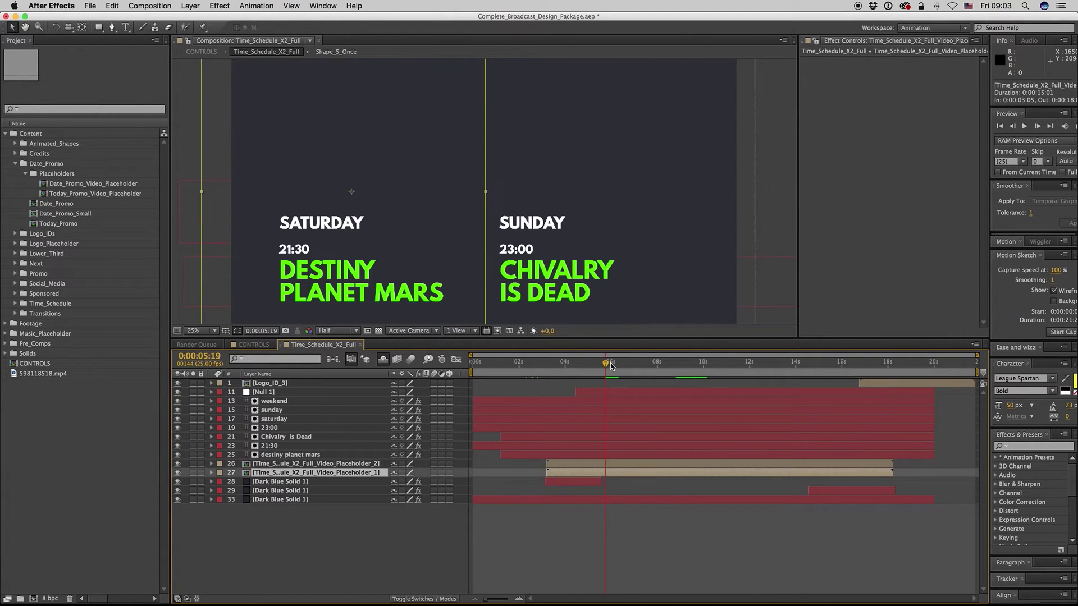
Close Time_Schedule_X2_Full and show the whole CONTROLS duration in the timeline.
{"action": "left_click_drag", "start_coordinate": [612, 365], "coordinate": [617, 364]}
{"action": "left_click", "coordinate": [361, 345]}
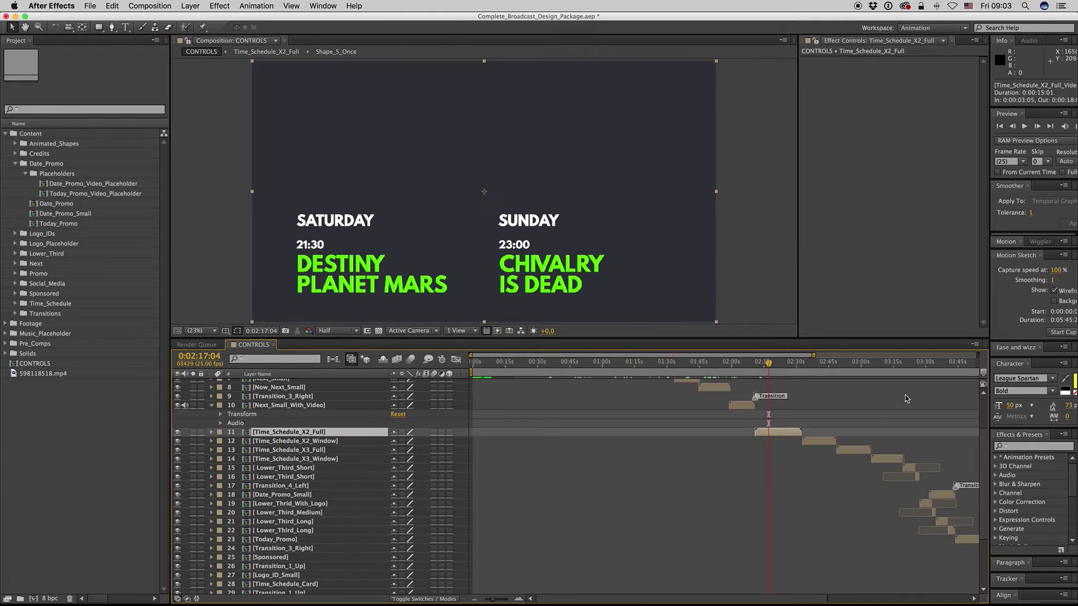
{"action": "left_click_drag", "start_coordinate": [807, 365], "coordinate": [815, 365]}
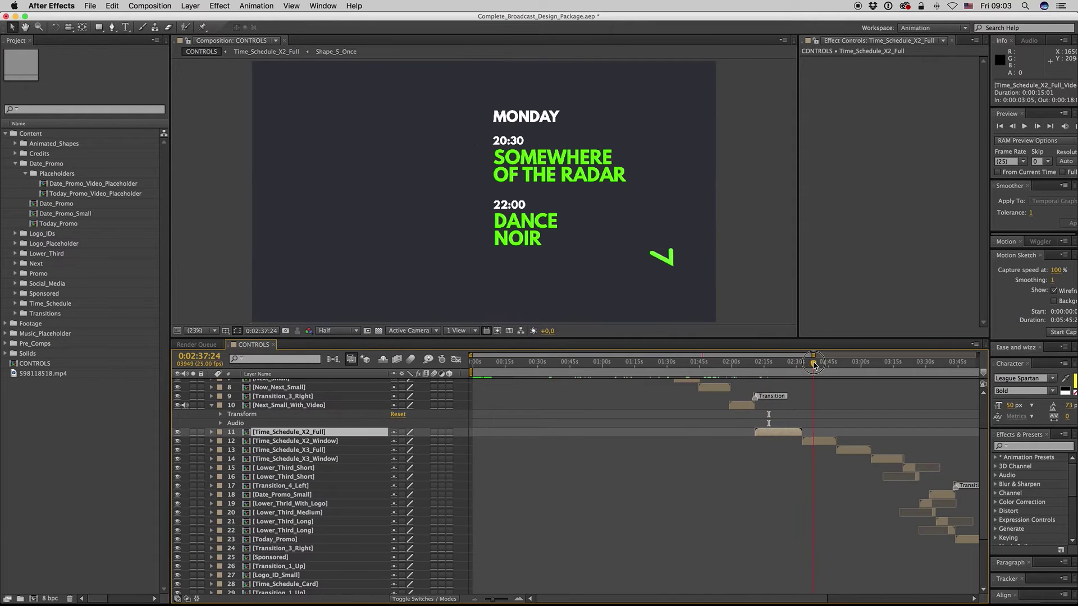
{"action": "left_click", "coordinate": [213, 406]}
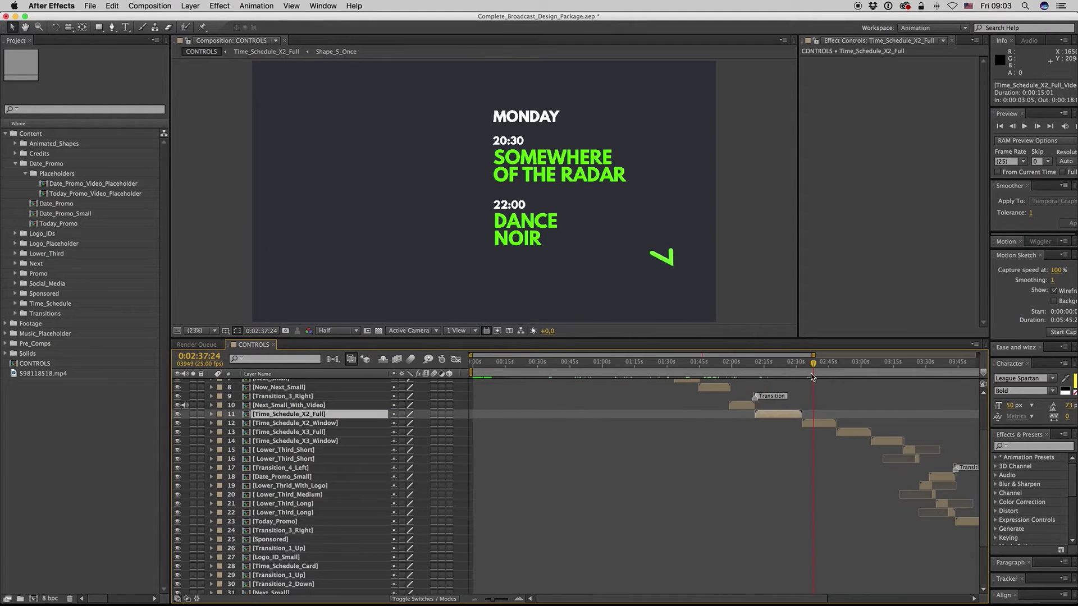
{"action": "key", "text": "minus"}
{"action": "key", "text": "minus"}
{"action": "left_click_drag", "start_coordinate": [705, 366], "coordinate": [782, 366]}
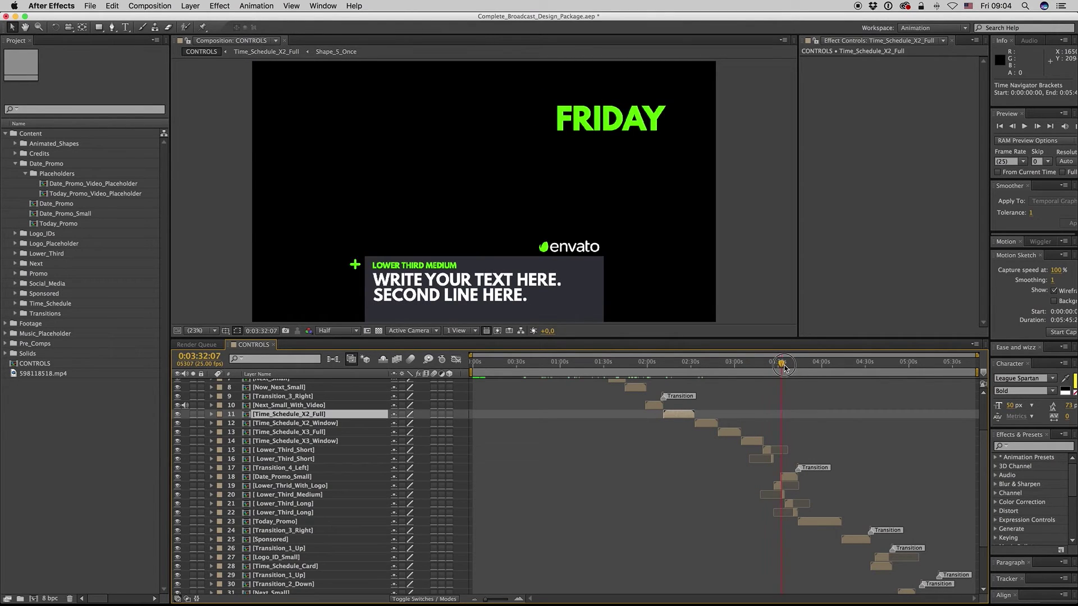
Open and review Date_Promo_Small, close it, then advance to the credits near 0:04:56.
{"action": "left_click", "coordinate": [789, 477]}
{"action": "double_click", "coordinate": [277, 477]}
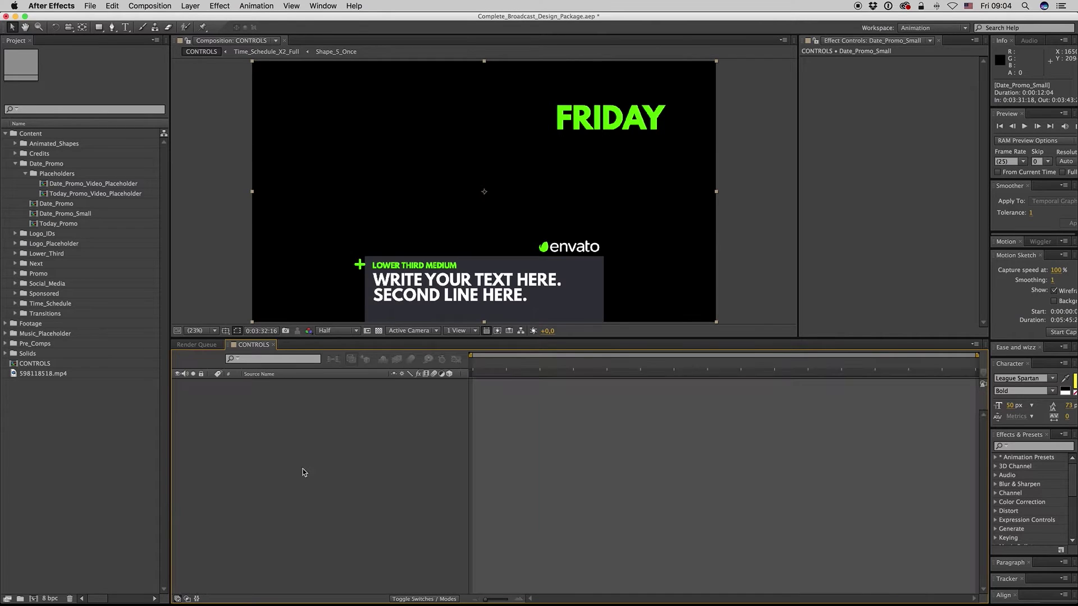
{"action": "left_click_drag", "start_coordinate": [509, 366], "coordinate": [555, 364]}
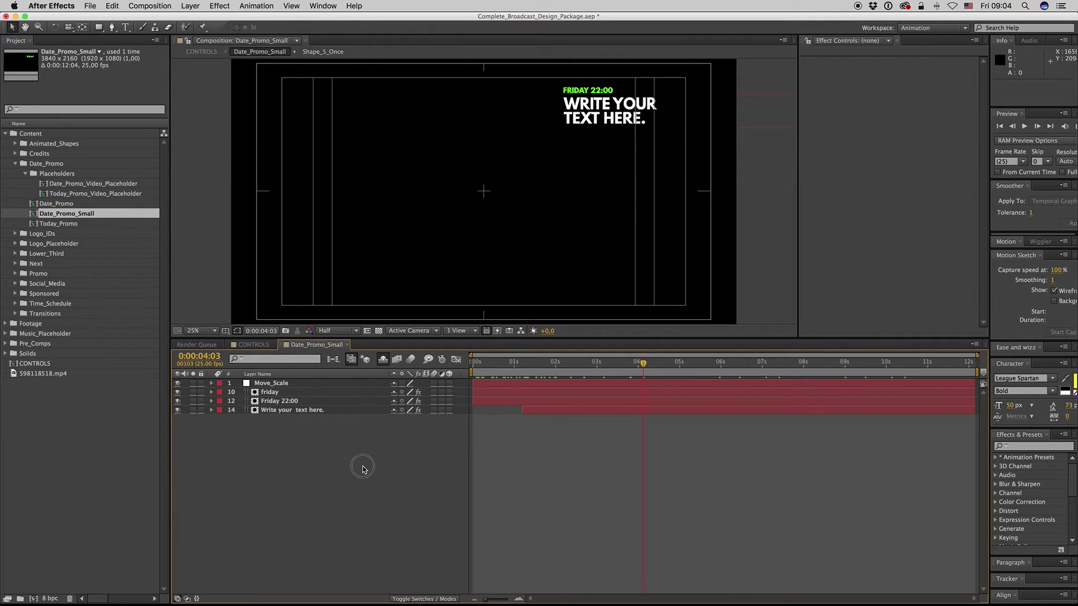
{"action": "left_click", "coordinate": [347, 344]}
{"action": "left_click_drag", "start_coordinate": [787, 364], "coordinate": [797, 366]}
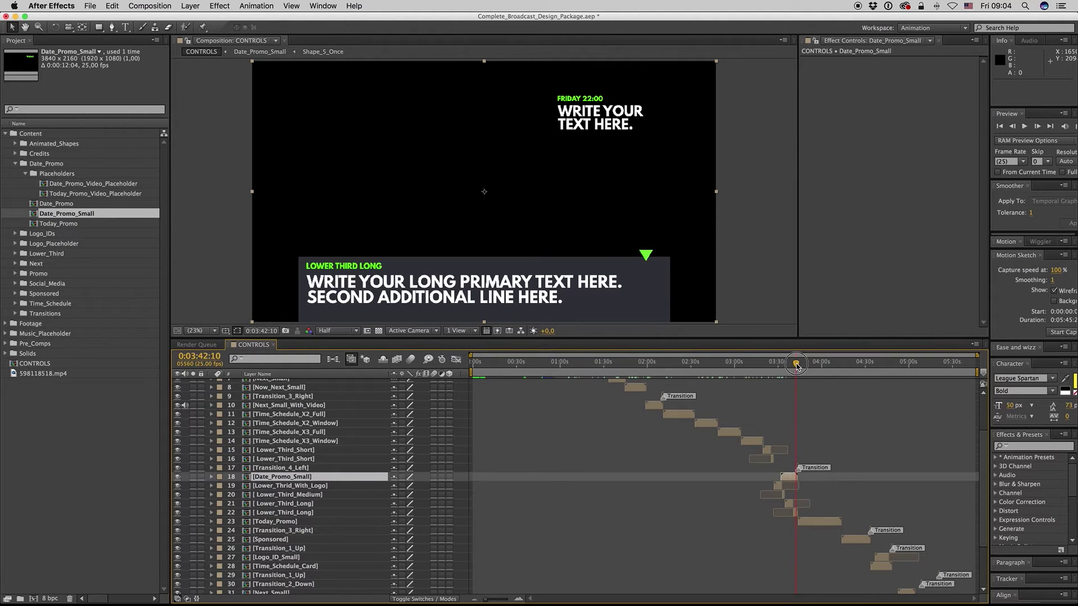
{"action": "left_click_drag", "start_coordinate": [796, 366], "coordinate": [906, 368]}
{"action": "scroll", "coordinate": [855, 369], "scroll_direction": "down", "scroll_amount": 4}
Lower the NEXT title by moving Next_Small's Move_Scale null about 53 px down.
{"action": "left_click", "coordinate": [906, 529]}
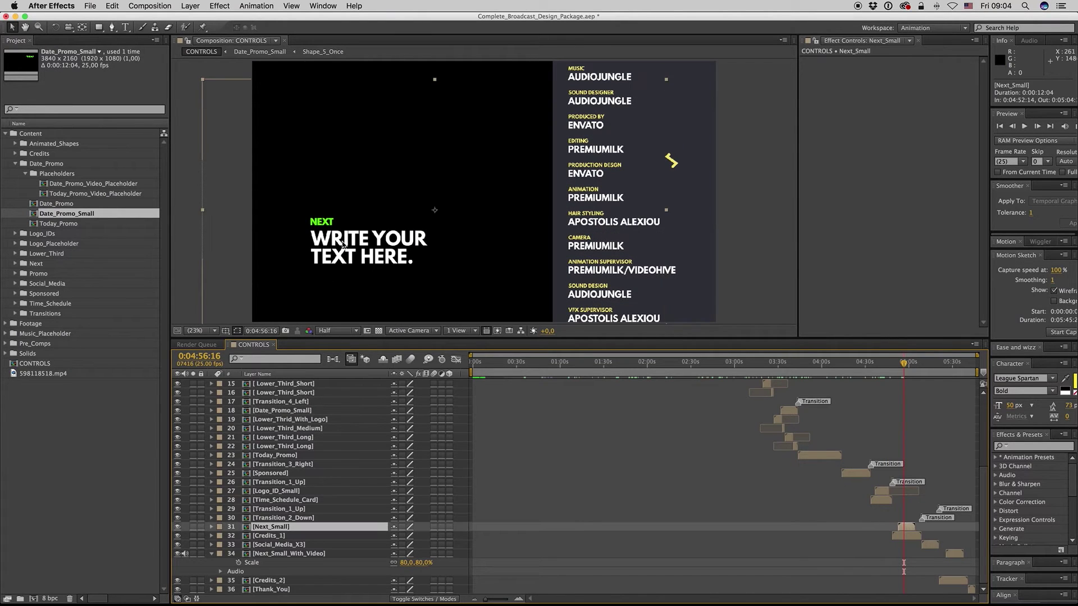
{"action": "mouse_move", "coordinate": [345, 245]}
{"action": "left_mouse_down"}
{"action": "mouse_move", "coordinate": [357, 267]}
{"action": "mouse_move", "coordinate": [348, 243]}
{"action": "mouse_move", "coordinate": [360, 248]}
{"action": "mouse_move", "coordinate": [354, 258]}
{"action": "left_mouse_up"}
{"action": "double_click", "coordinate": [354, 257]}
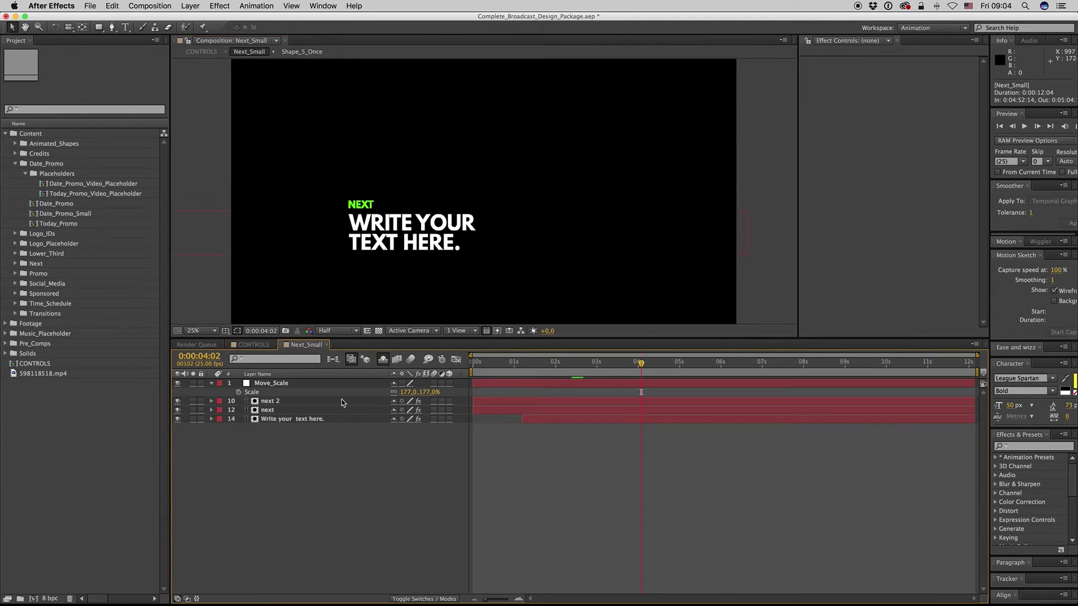
{"action": "left_click", "coordinate": [281, 383]}
{"action": "left_click_drag", "start_coordinate": [357, 180], "coordinate": [354, 211]}
{"action": "left_click", "coordinate": [326, 345]}
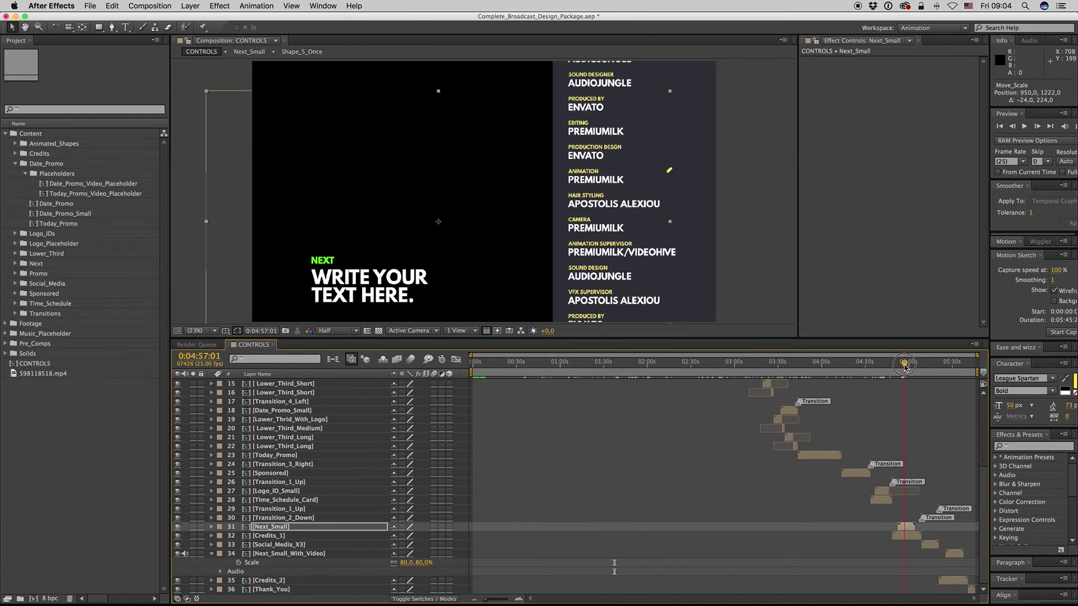
{"action": "left_click", "coordinate": [904, 536]}
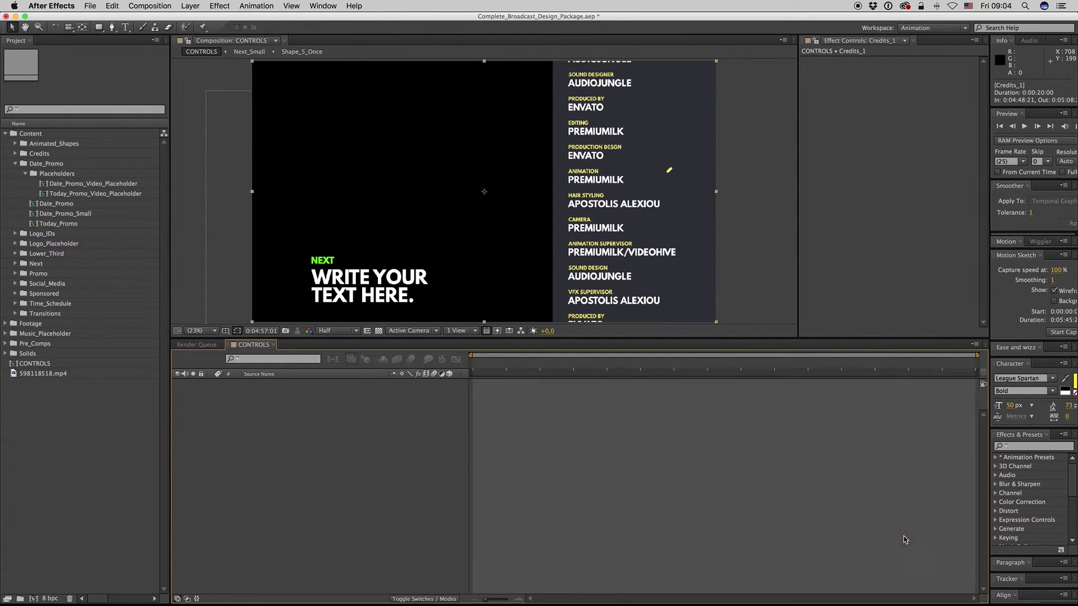
Open Credits_Text_Placeholder and fit the whole tall credits comp in the viewer.
{"action": "double_click", "coordinate": [303, 437]}
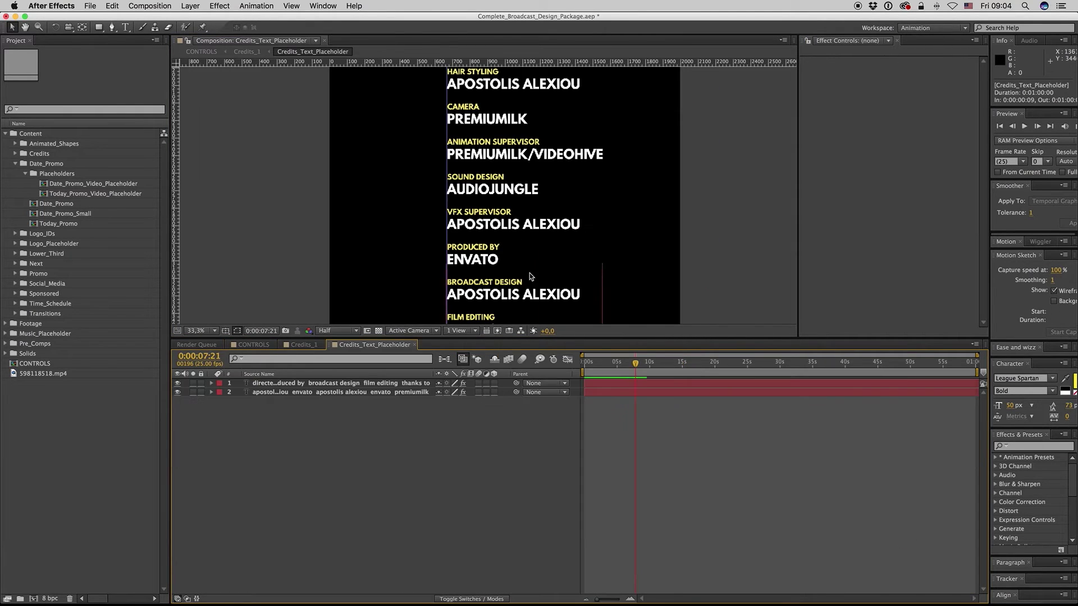
{"action": "left_click", "coordinate": [202, 332]}
{"action": "left_click", "coordinate": [201, 340]}
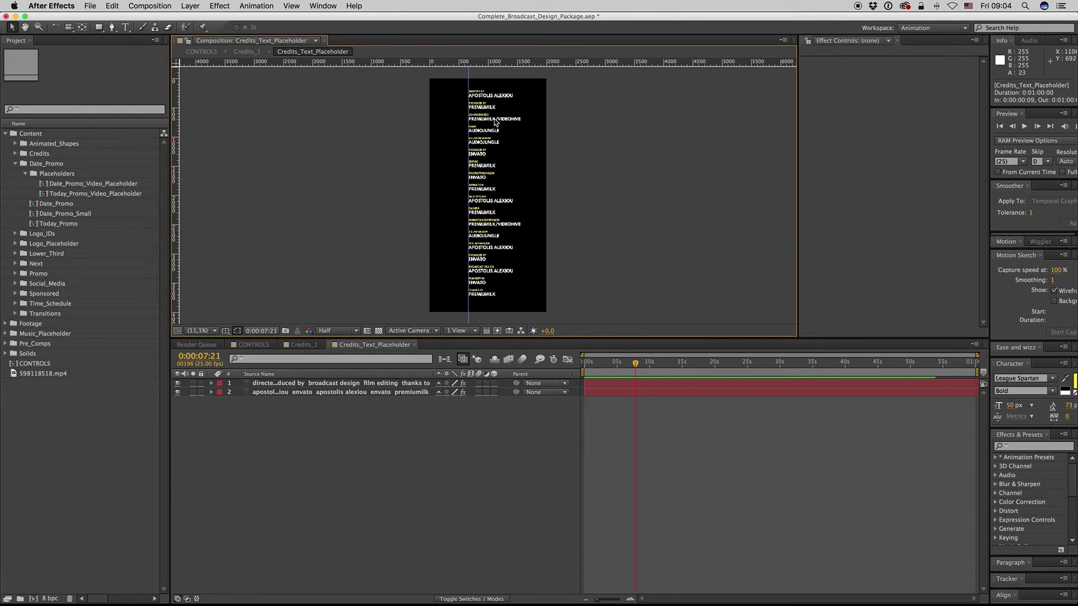
{"action": "left_click", "coordinate": [415, 345]}
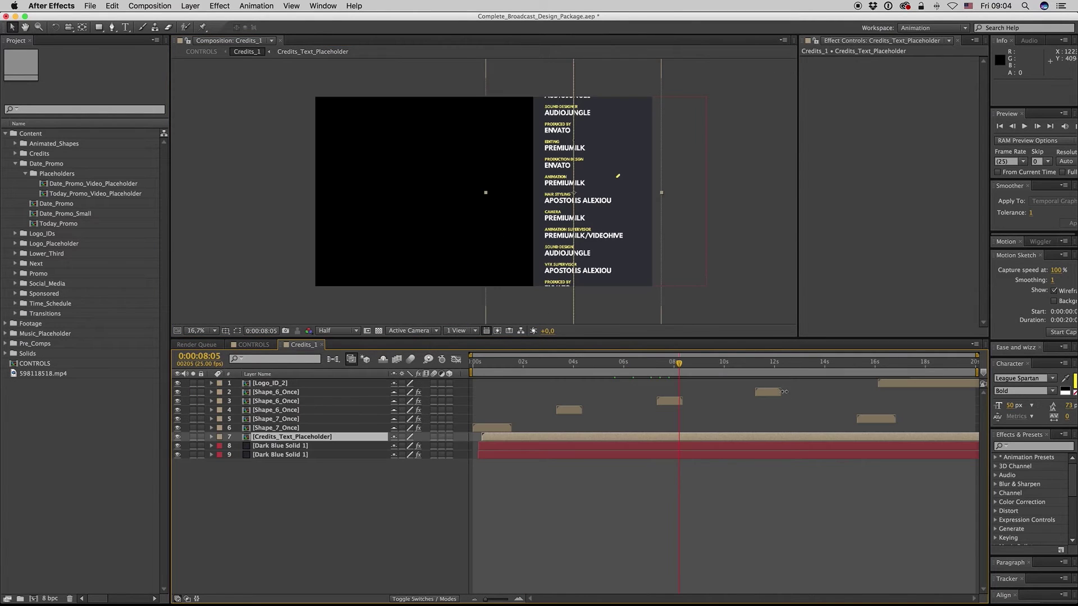
Raise the credits' last Position keyframe to Y -1760 so the text leaves the frame.
{"action": "key", "text": "p"}
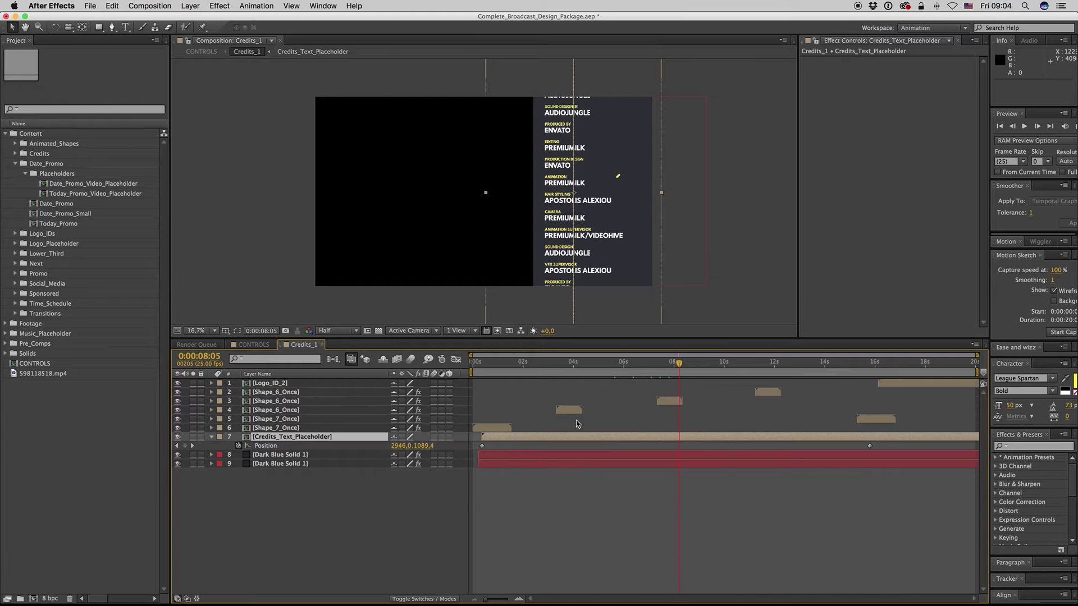
{"action": "left_click_drag", "start_coordinate": [480, 366], "coordinate": [696, 365]}
{"action": "left_click_drag", "start_coordinate": [420, 450], "coordinate": [597, 451]}
{"action": "key", "text": "super+z"}
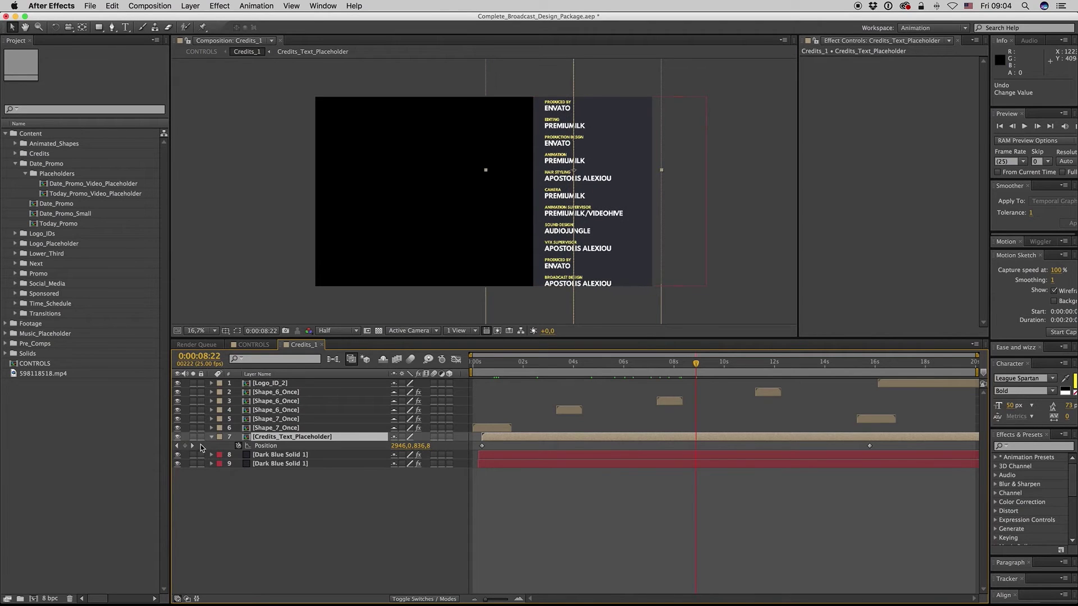
{"action": "left_click", "coordinate": [193, 445]}
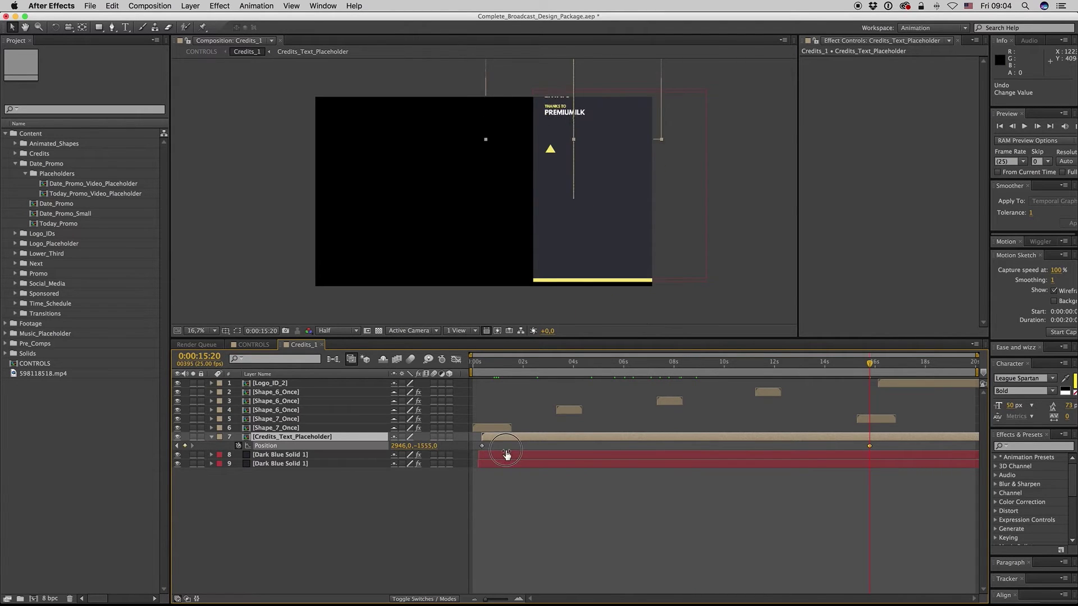
{"action": "left_click_drag", "start_coordinate": [425, 446], "coordinate": [395, 486]}
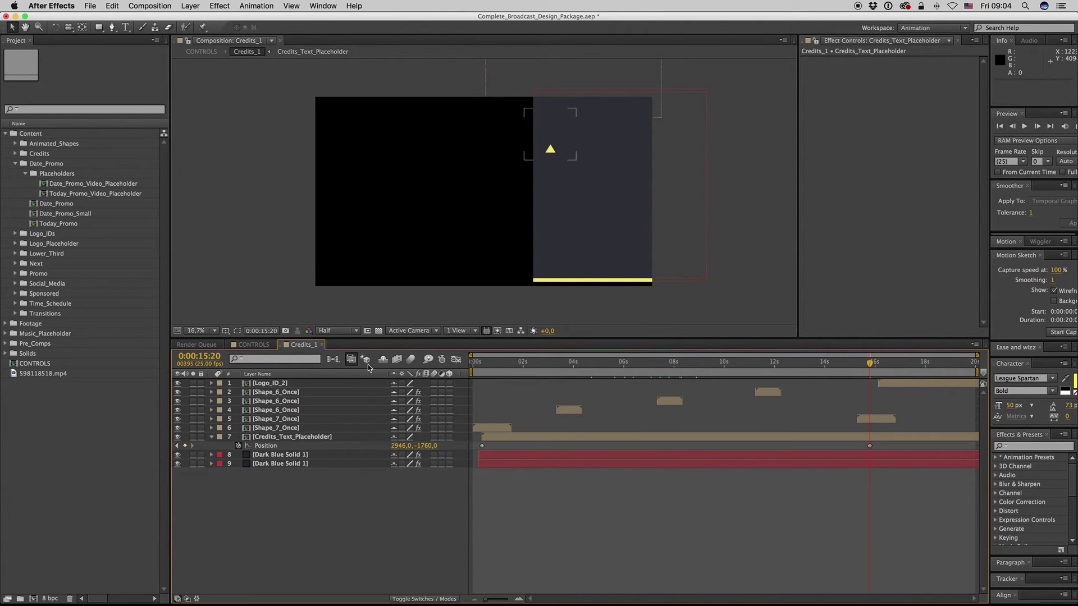
{"action": "left_click", "coordinate": [323, 346]}
{"action": "left_click_drag", "start_coordinate": [918, 362], "coordinate": [933, 365]}
In Social_Media_X3, reveal the Twitter_Icon layer's source in the Project panel.
{"action": "double_click", "coordinate": [930, 544]}
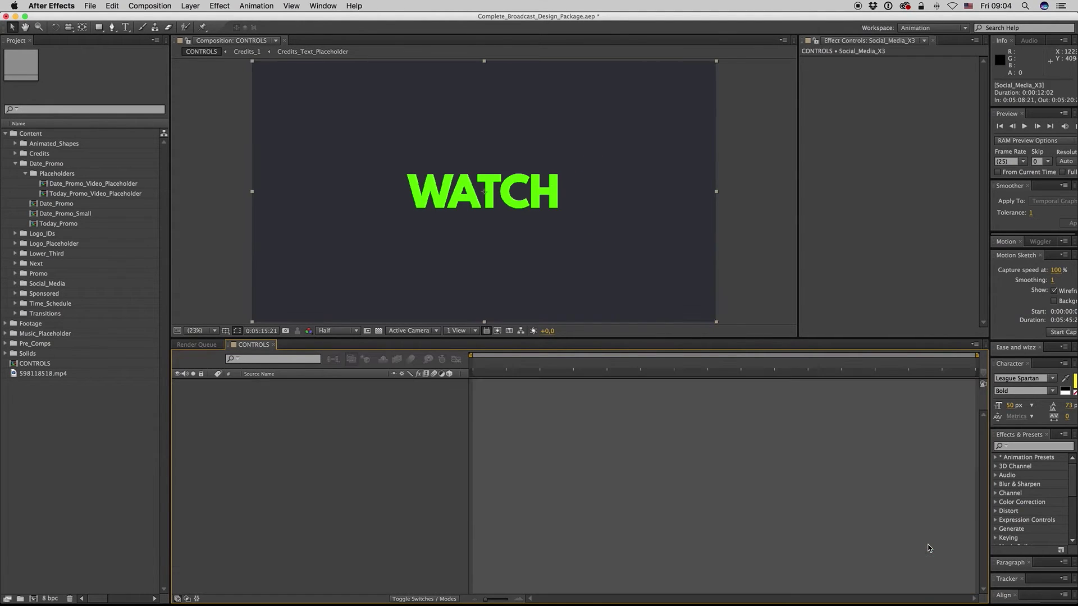
{"action": "left_click", "coordinate": [716, 364]}
{"action": "left_click", "coordinate": [711, 451]}
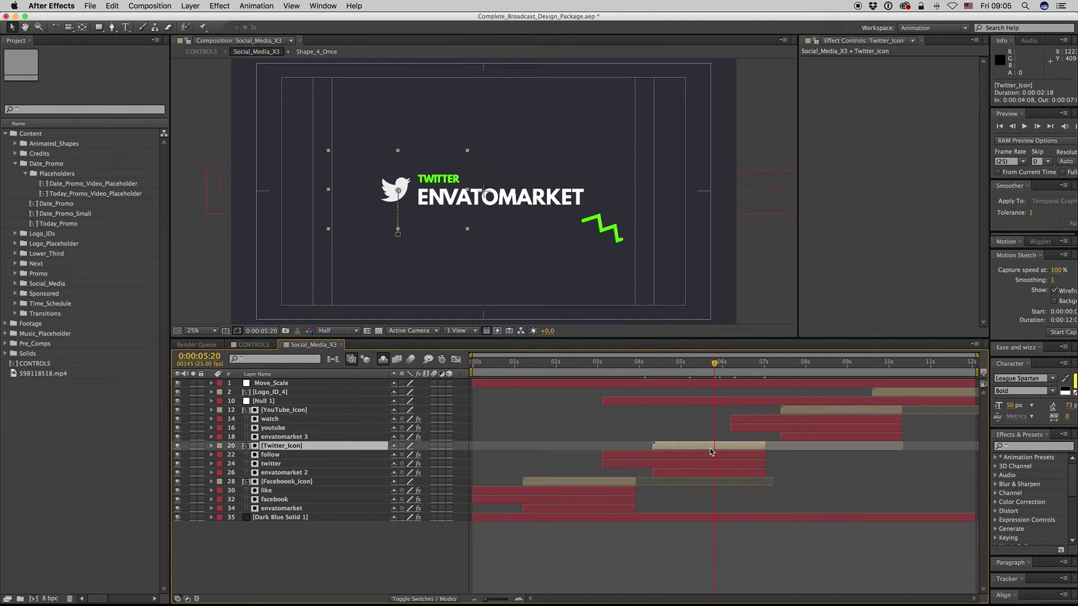
{"action": "right_click", "coordinate": [713, 448]}
{"action": "left_click", "coordinate": [736, 438]}
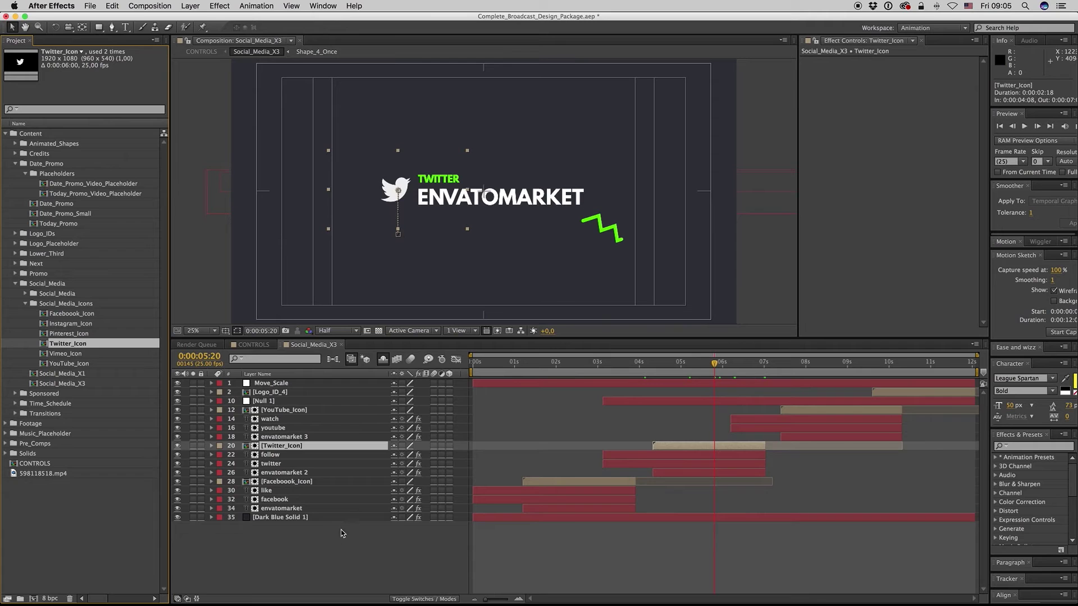
{"action": "left_click", "coordinate": [341, 344]}
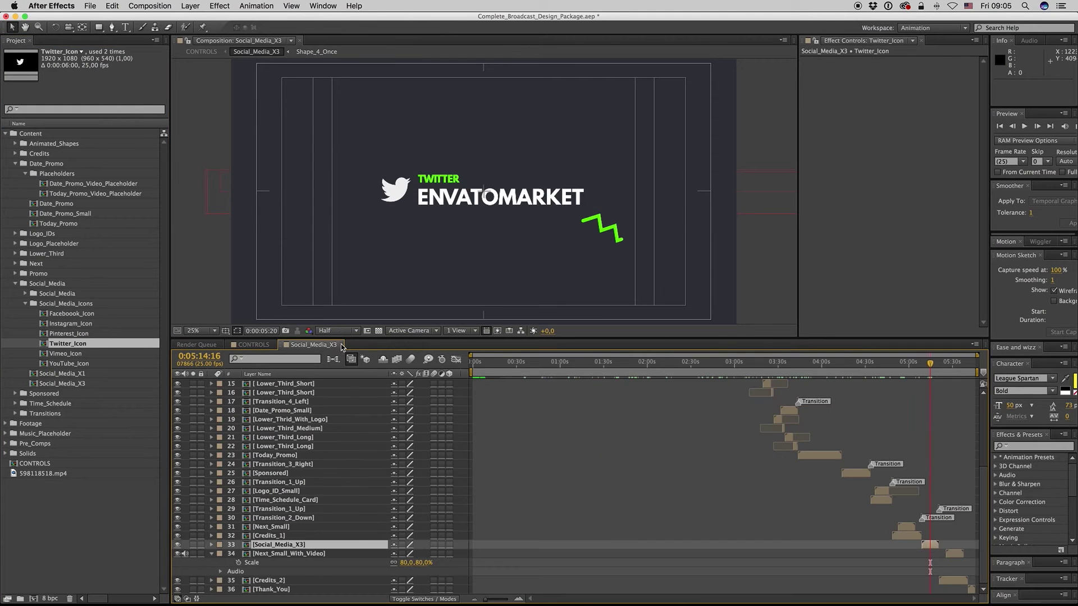
Scrub CONTROLS forward to the Date_Promo card and select the Date_Promo layer.
{"action": "left_click", "coordinate": [524, 367]}
{"action": "scroll", "coordinate": [980, 484], "scroll_direction": "up", "scroll_amount": 5}
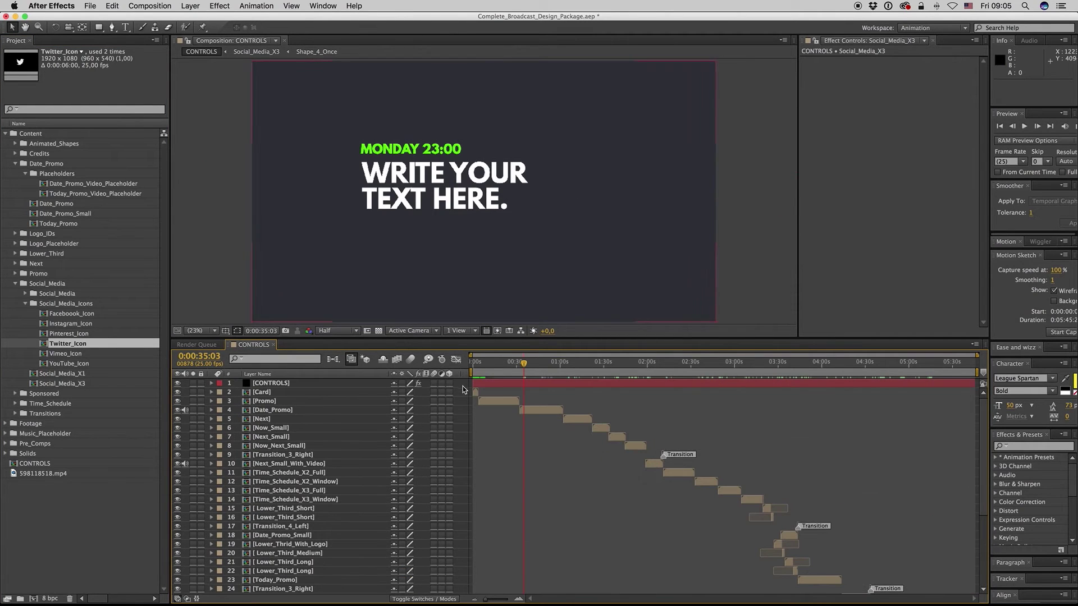
{"action": "left_click_drag", "start_coordinate": [492, 366], "coordinate": [529, 369]}
{"action": "left_click", "coordinate": [533, 411]}
Add the Date_Promo composition to the Render Queue.
{"action": "double_click", "coordinate": [530, 410]}
{"action": "left_click", "coordinate": [140, 8]}
{"action": "left_click", "coordinate": [149, 81]}
Try QuickTime with audio in the output module, cancel, and expand Music_Placeholder.
{"action": "left_click", "coordinate": [259, 413]}
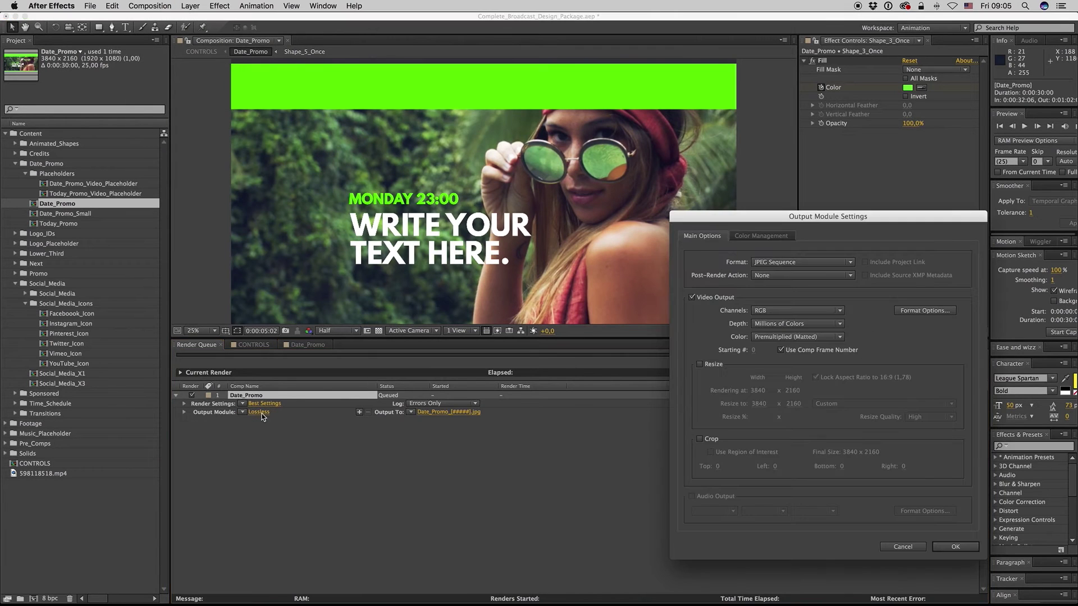
{"action": "left_click", "coordinate": [759, 263]}
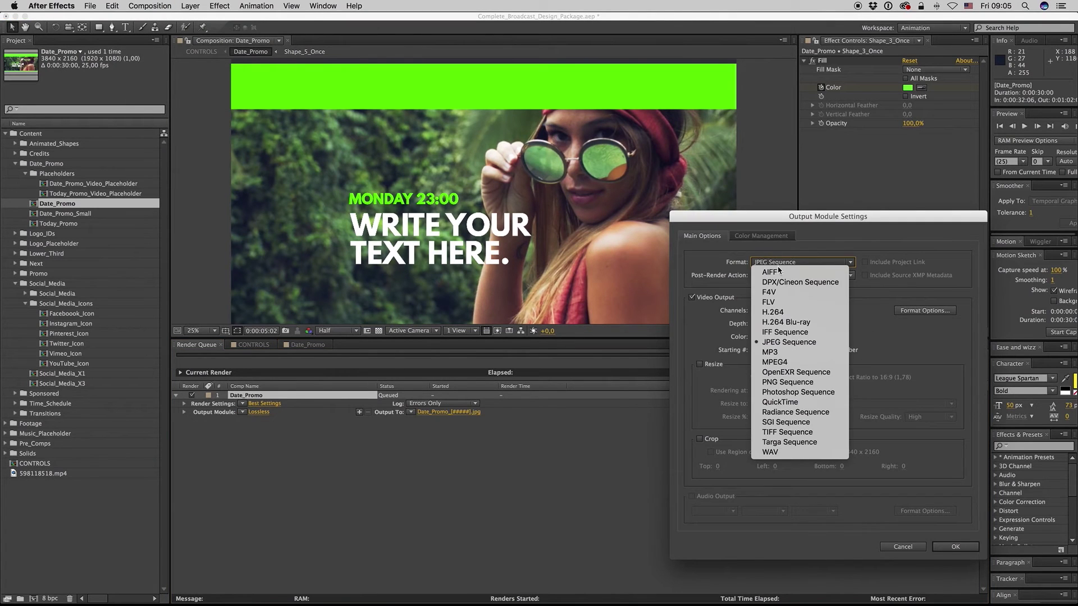
{"action": "left_click", "coordinate": [796, 403]}
{"action": "left_click", "coordinate": [708, 497]}
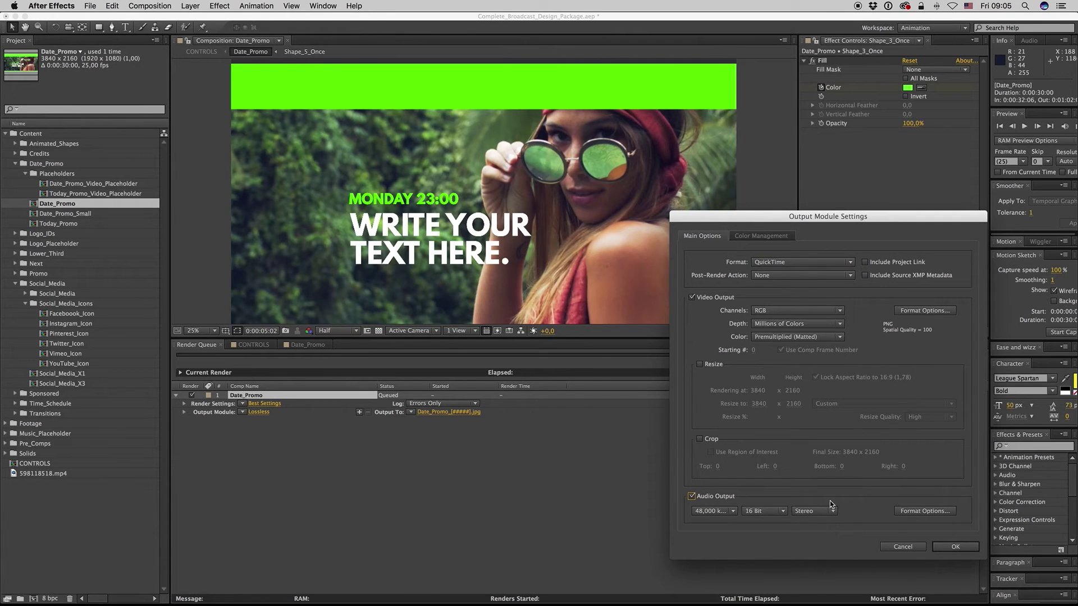
{"action": "left_click", "coordinate": [913, 550]}
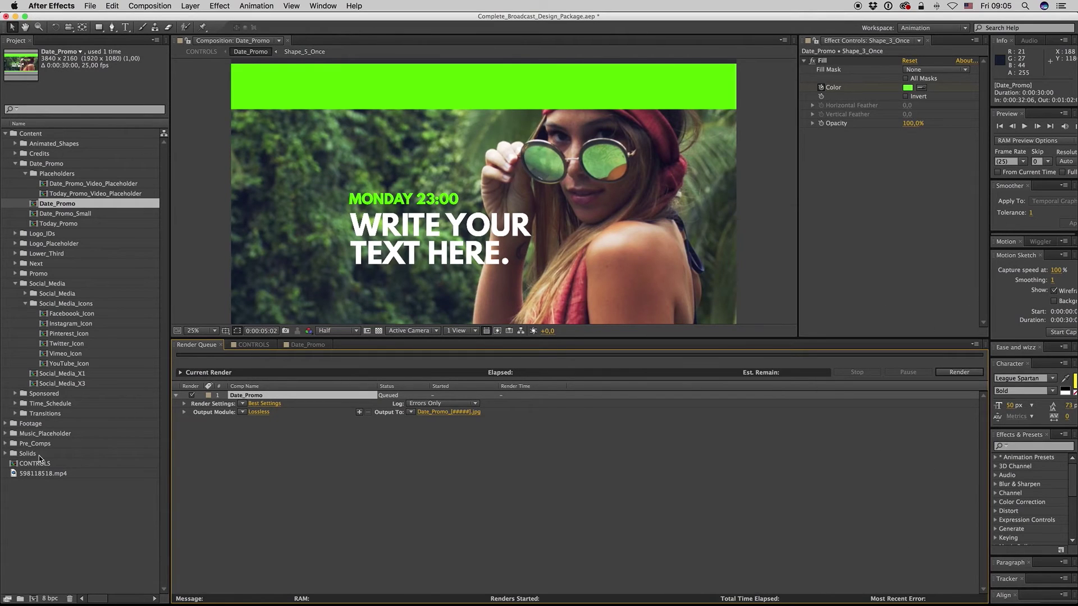
{"action": "left_click", "coordinate": [40, 433]}
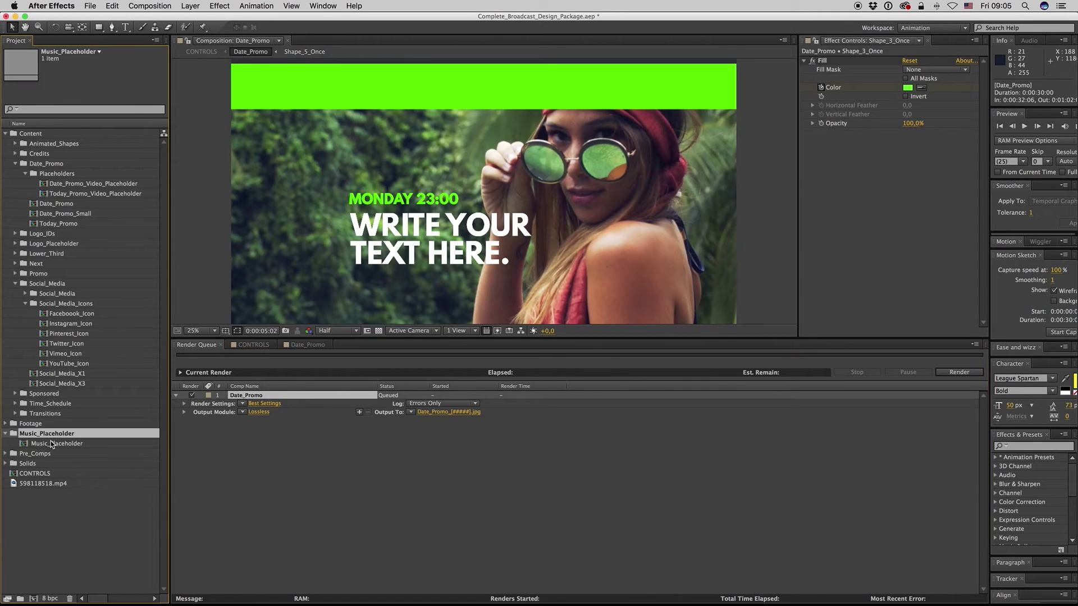
Open and close the Music_Placeholder comp, return to Date_Promo, and show the Render Queue.
{"action": "left_click", "coordinate": [5, 434]}
{"action": "double_click", "coordinate": [56, 444]}
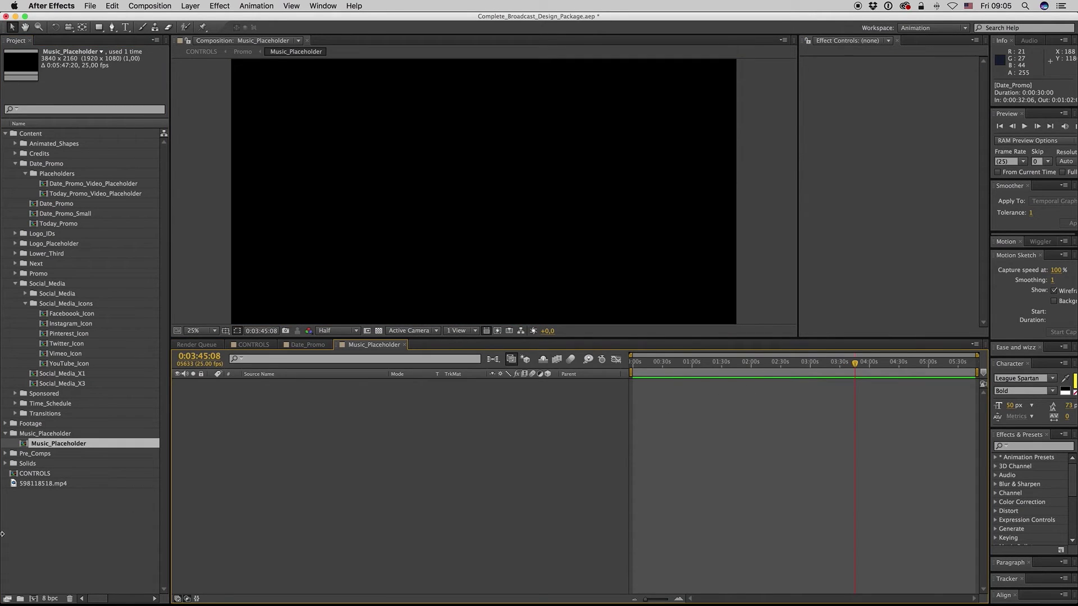
{"action": "left_click", "coordinate": [89, 540]}
{"action": "left_click", "coordinate": [406, 345]}
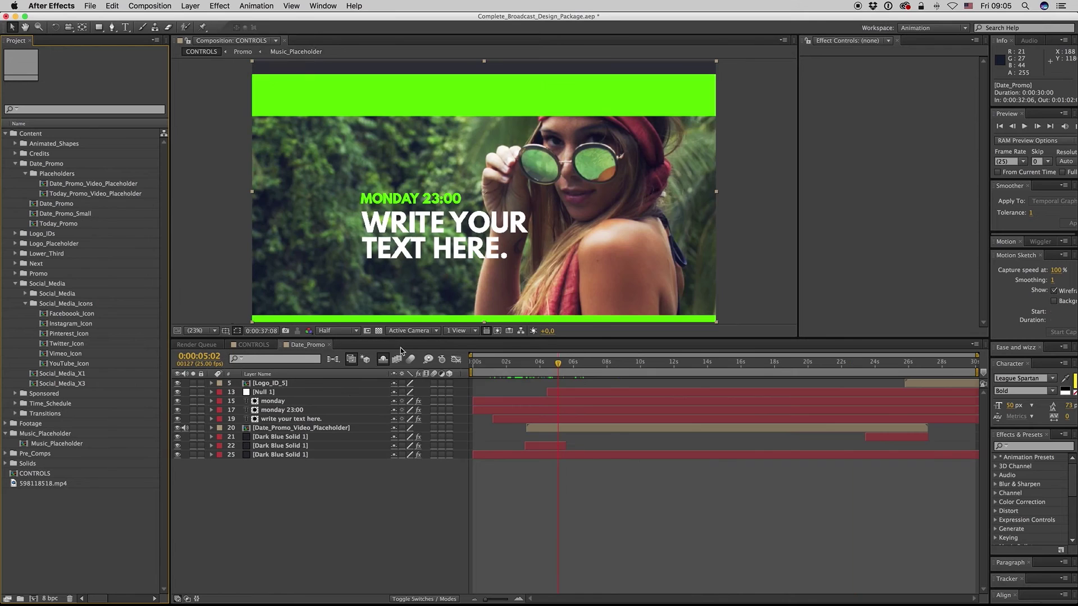
{"action": "left_click", "coordinate": [250, 503]}
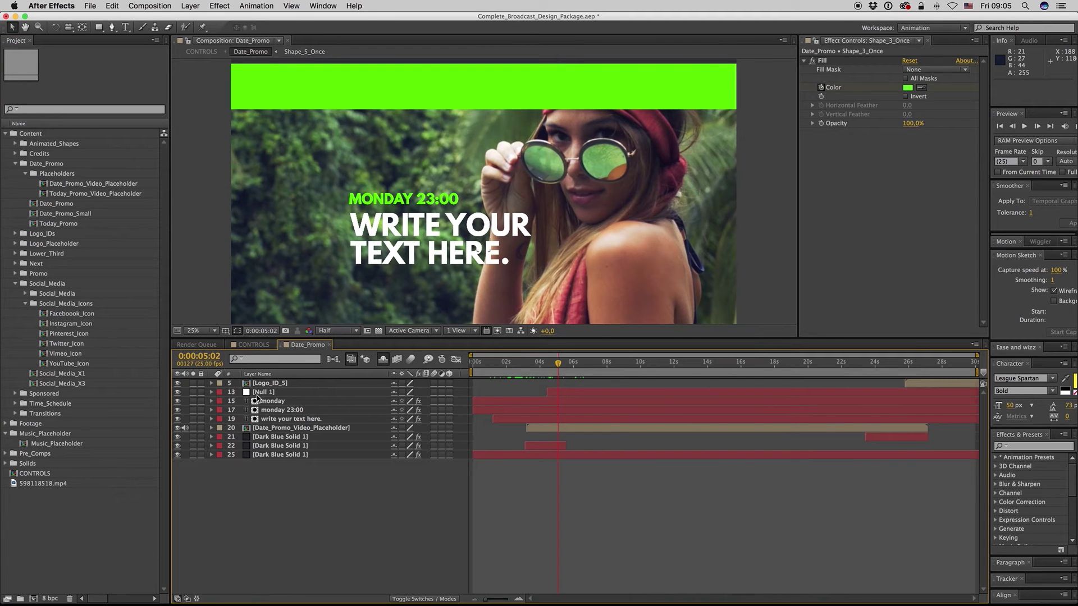
{"action": "key", "text": "super+m"}
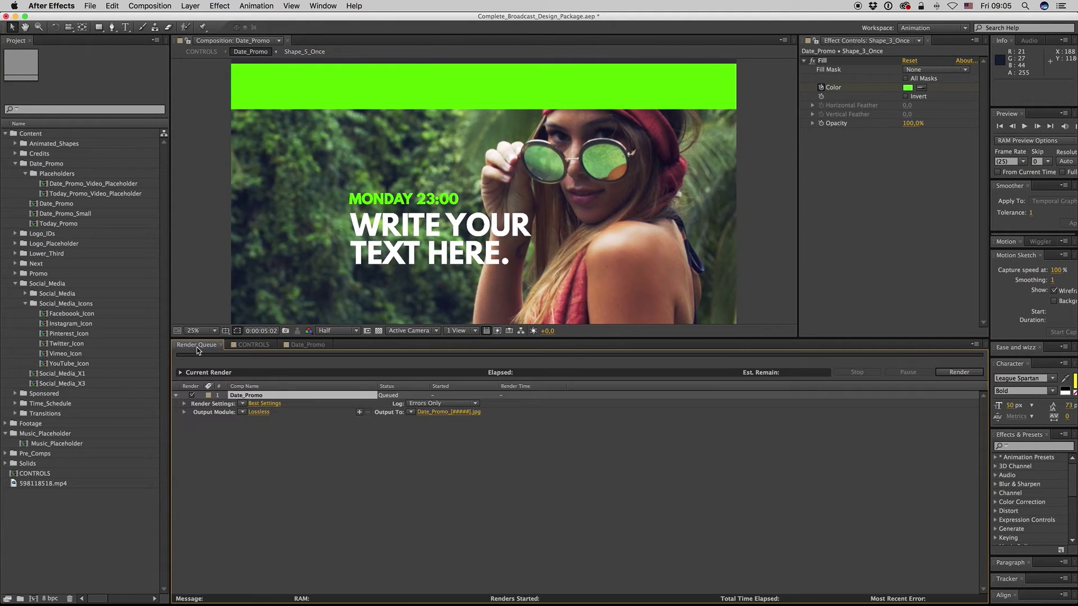
Set the output to QuickTime with audio, resized to 1920×1080.
{"action": "left_click", "coordinate": [260, 412]}
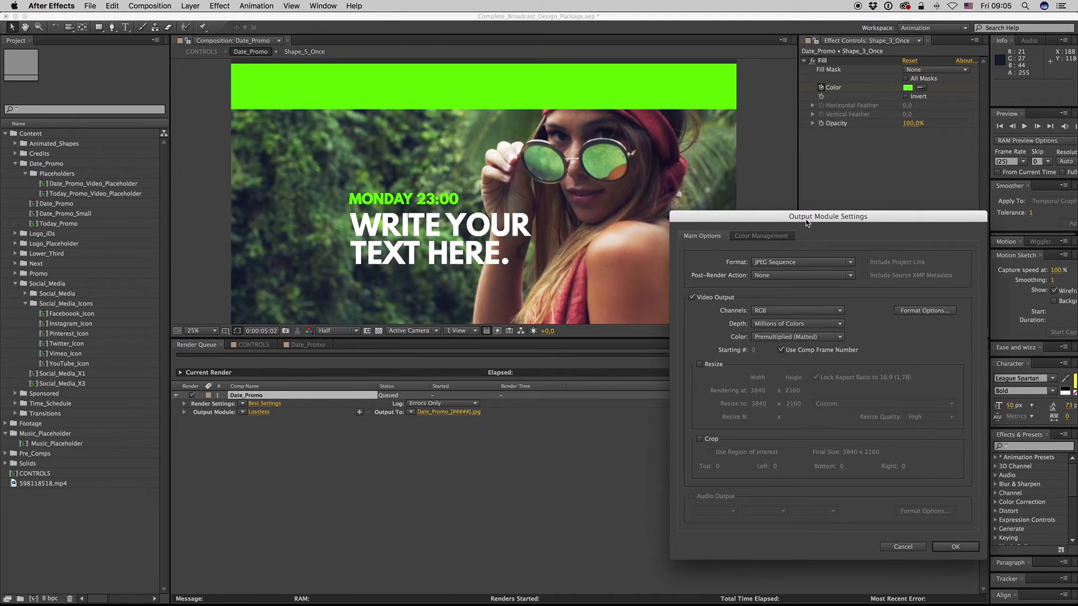
{"action": "left_click_drag", "start_coordinate": [806, 223], "coordinate": [574, 215]}
{"action": "left_click", "coordinate": [559, 257]}
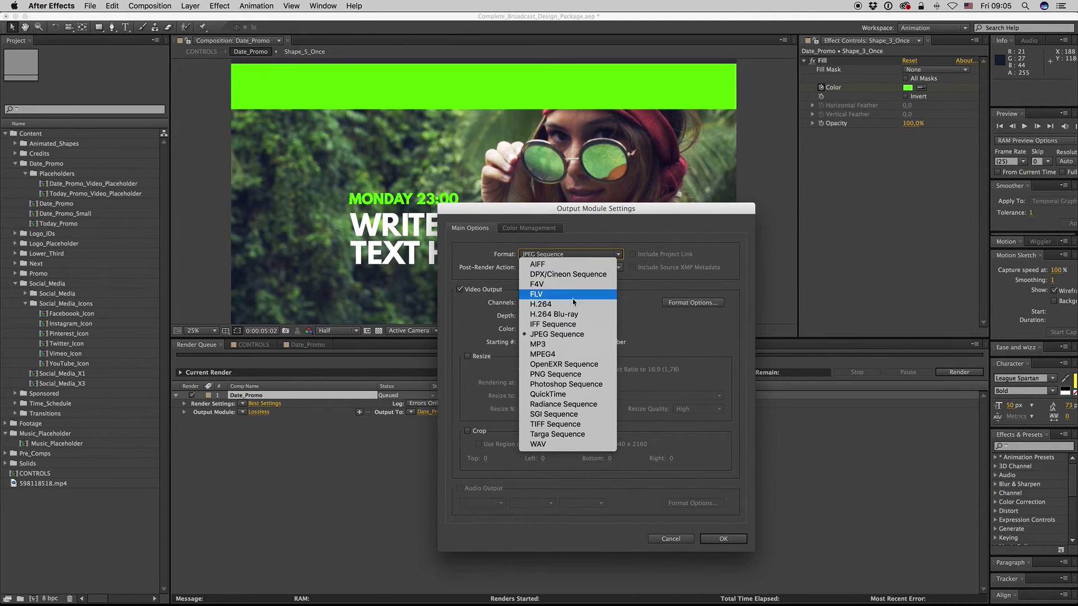
{"action": "left_click", "coordinate": [579, 394]}
{"action": "left_click", "coordinate": [479, 489]}
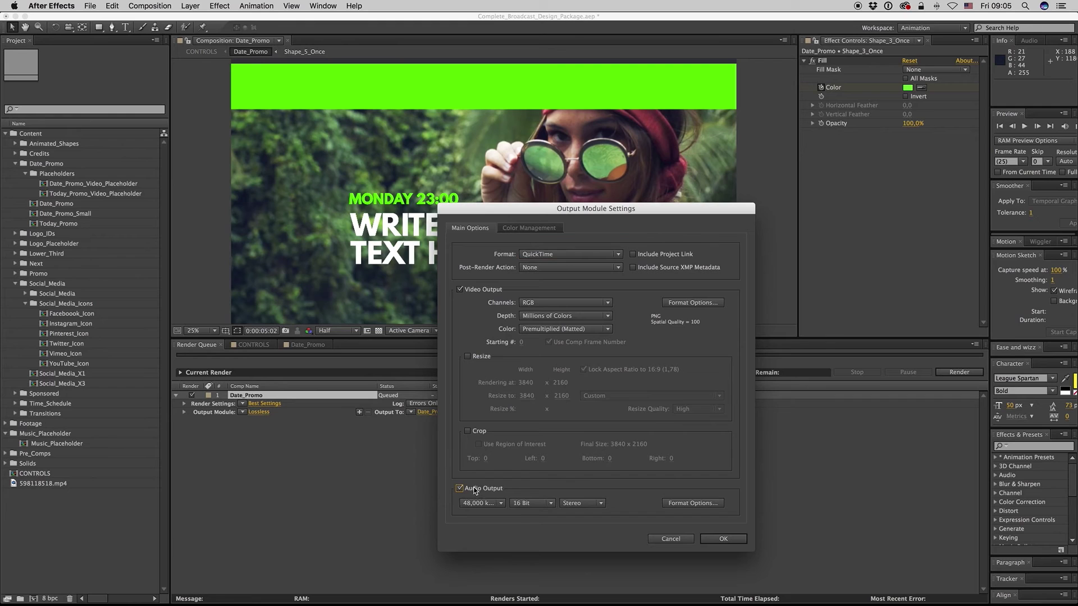
{"action": "left_click", "coordinate": [469, 357]}
{"action": "left_click", "coordinate": [529, 396]}
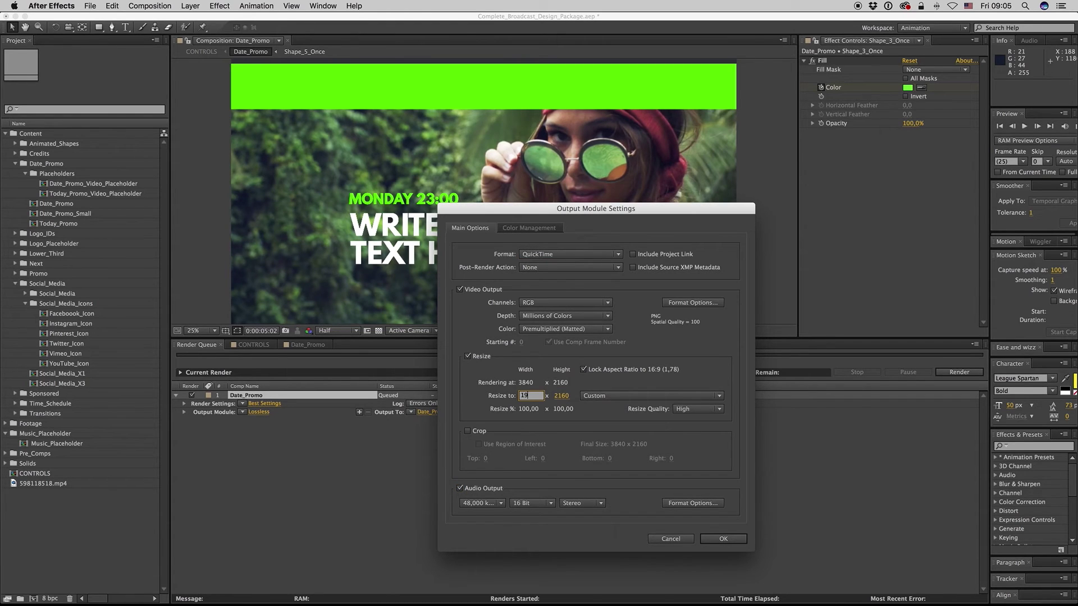
{"action": "key", "text": "Return"}
{"action": "left_click", "coordinate": [726, 539]}
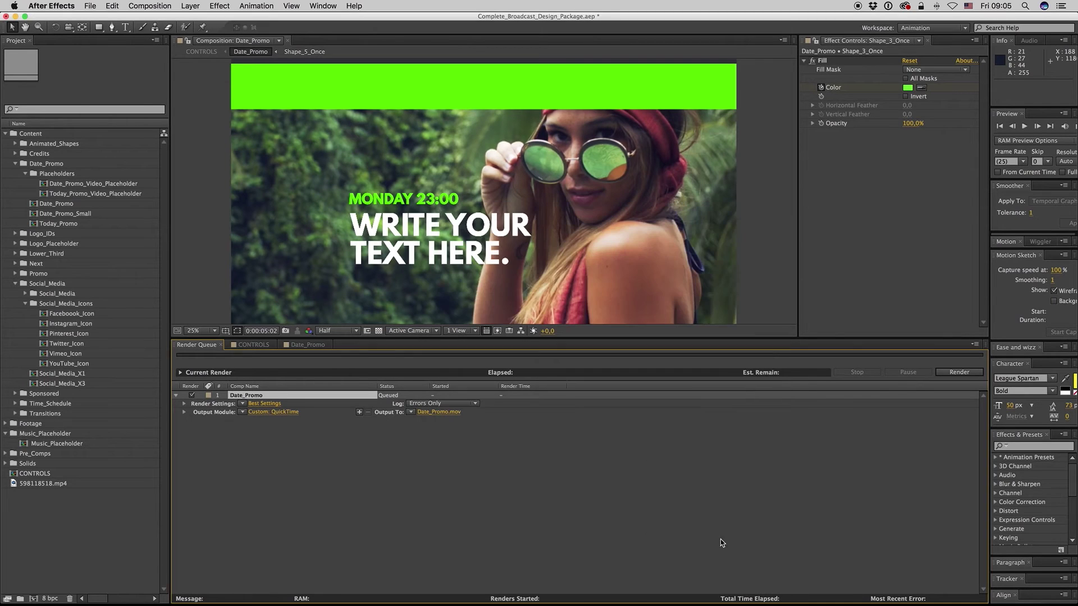
Switch the format to H.264 at a 20 Mbps target bitrate, outputting Date_Promo.mp4.
{"action": "left_click", "coordinate": [283, 418]}
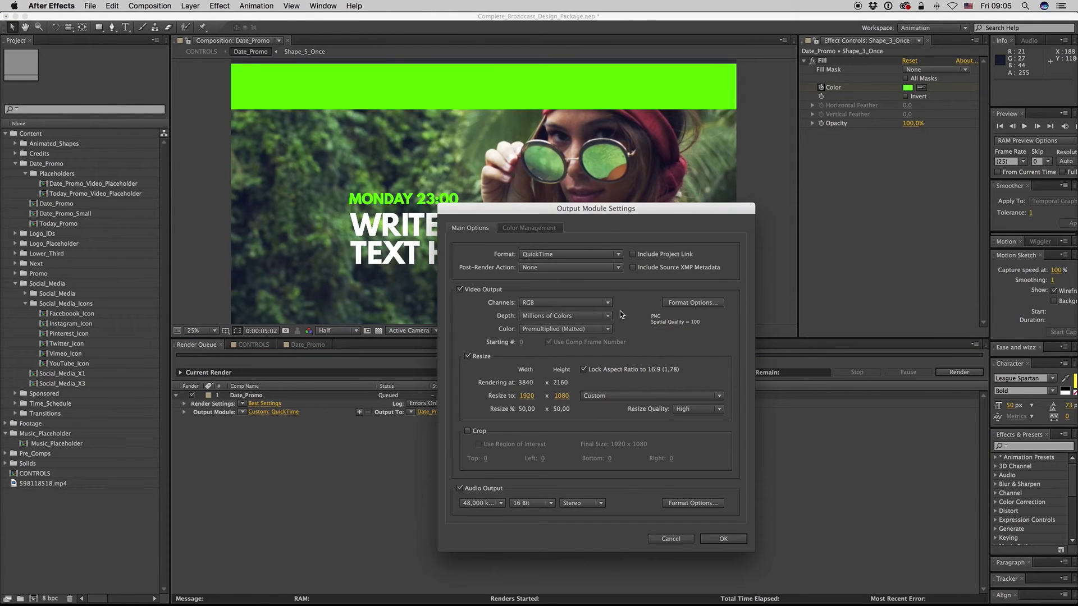
{"action": "left_click", "coordinate": [680, 306]}
{"action": "left_click_drag", "start_coordinate": [823, 230], "coordinate": [826, 229]}
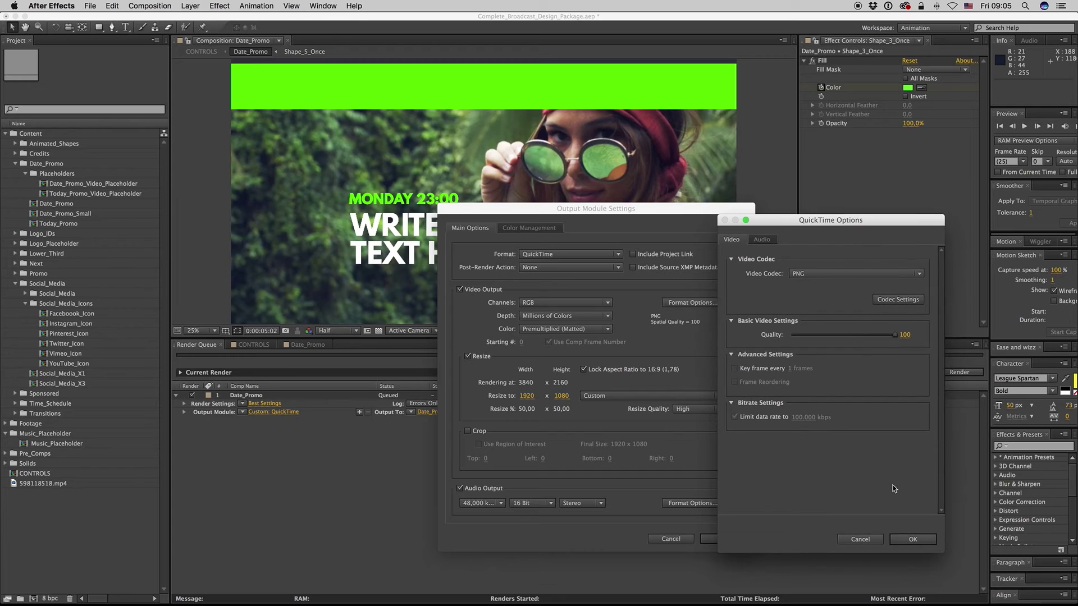
{"action": "left_click", "coordinate": [860, 541]}
{"action": "left_click", "coordinate": [566, 256]}
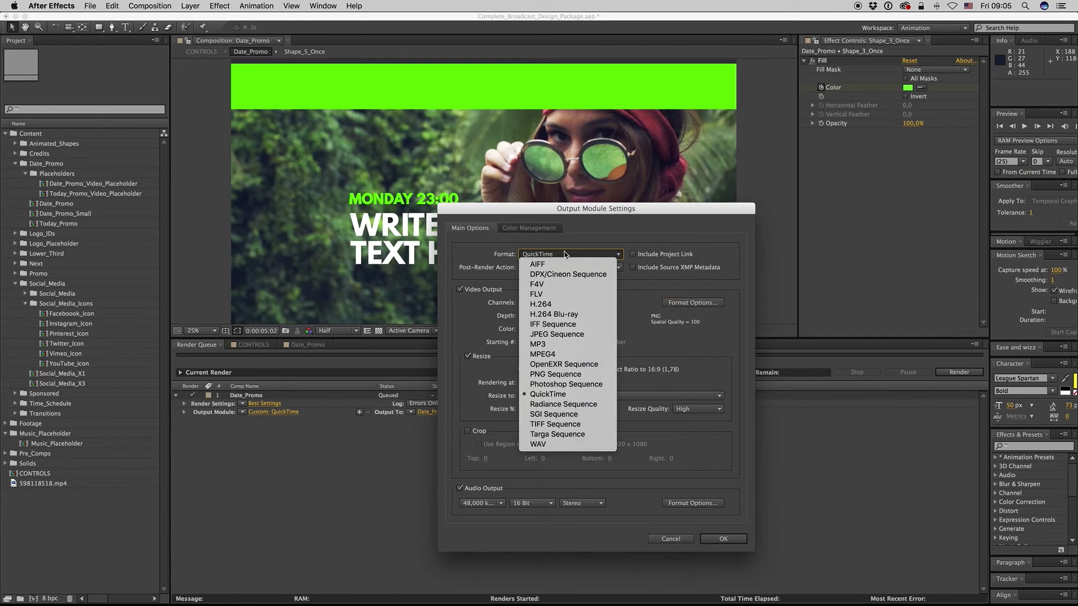
{"action": "left_click", "coordinate": [567, 306]}
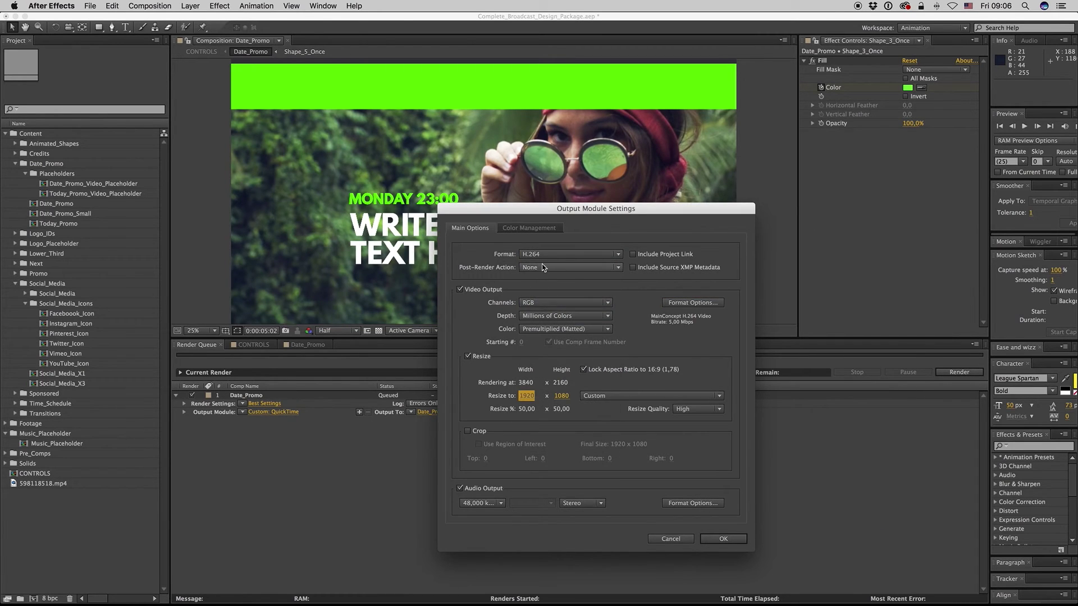
{"action": "left_click", "coordinate": [701, 304]}
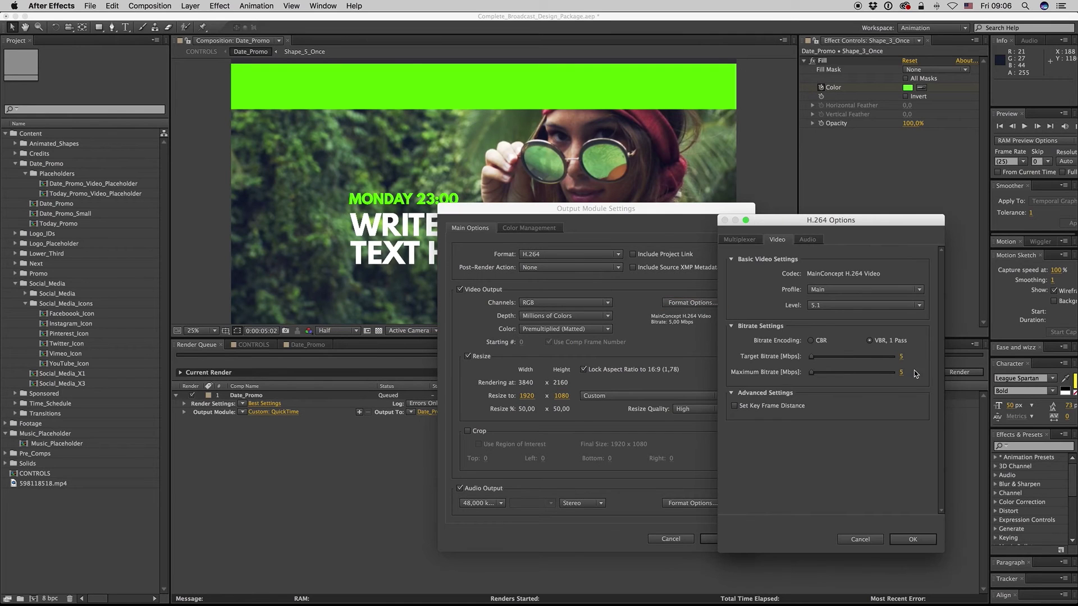
{"action": "key", "text": "Tab"}
{"action": "key", "text": "Return"}
{"action": "left_click", "coordinate": [725, 539]}
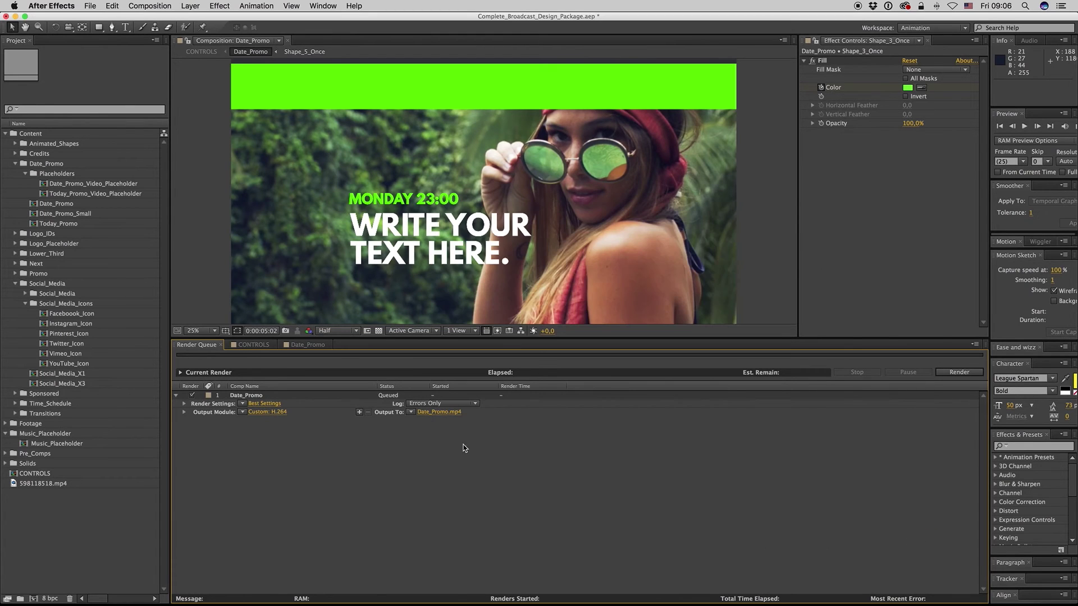
{"action": "left_click", "coordinate": [439, 414]}
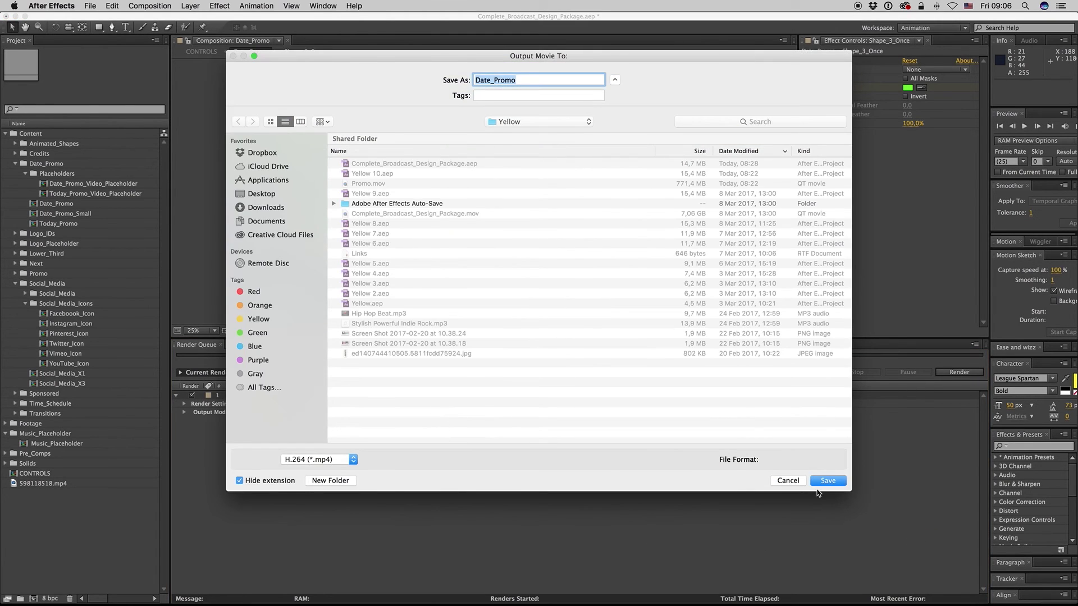
{"action": "key", "text": "Return"}
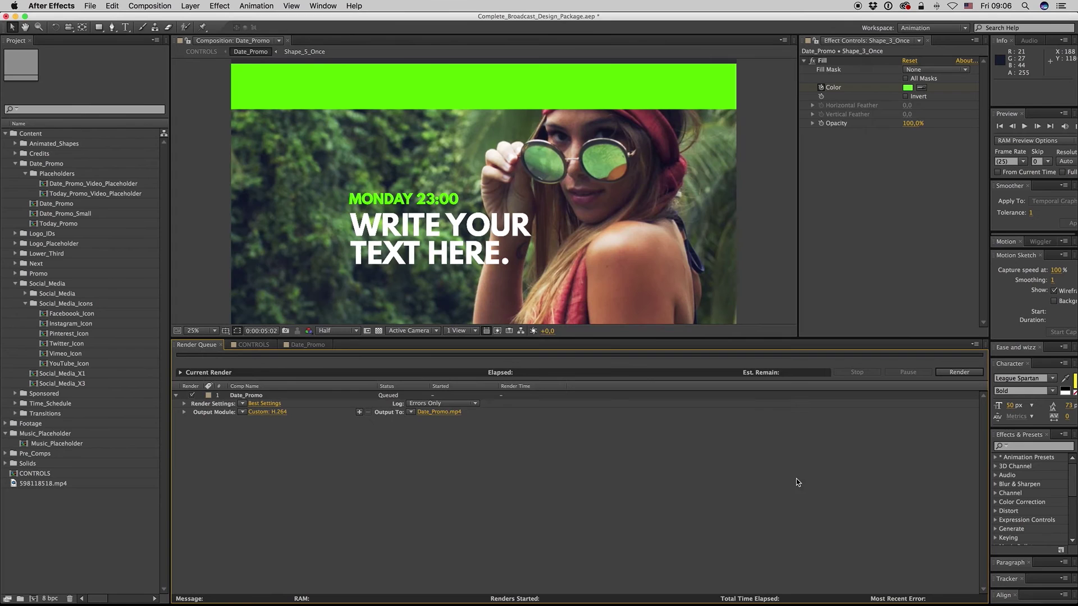
Open the Date_Promo precomp from CONTROLS near 0:00:42:19 and go to about 5 seconds.
{"action": "left_click", "coordinate": [253, 345]}
{"action": "left_click", "coordinate": [538, 365]}
{"action": "left_click_drag", "start_coordinate": [538, 365], "coordinate": [528, 368]}
{"action": "double_click", "coordinate": [523, 411]}
{"action": "left_click_drag", "start_coordinate": [559, 366], "coordinate": [558, 365]}
Check the Date_Promo_Video_Placeholder's visibility and show the Modes column in the timeline.
{"action": "left_click", "coordinate": [294, 430]}
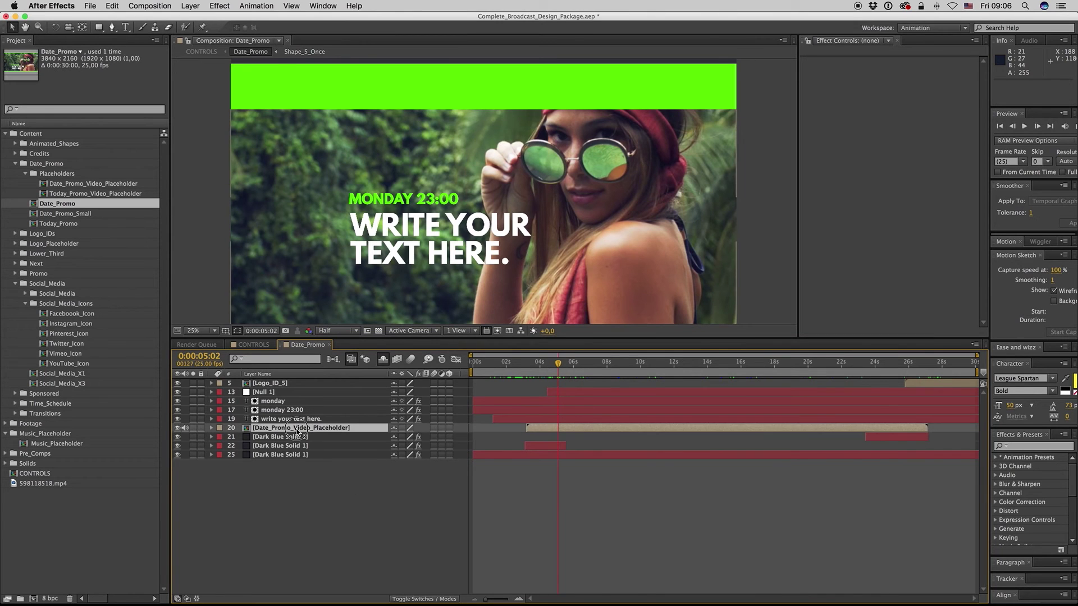
{"action": "left_click", "coordinate": [178, 429]}
{"action": "left_click", "coordinate": [178, 429]}
{"action": "left_click", "coordinate": [336, 511]}
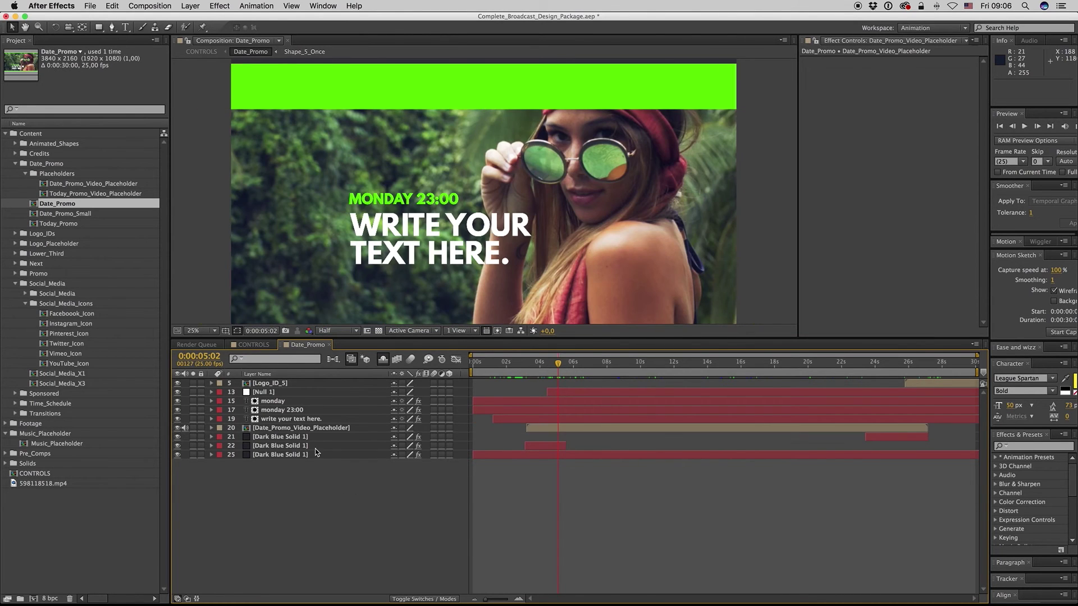
{"action": "left_click", "coordinate": [303, 429]}
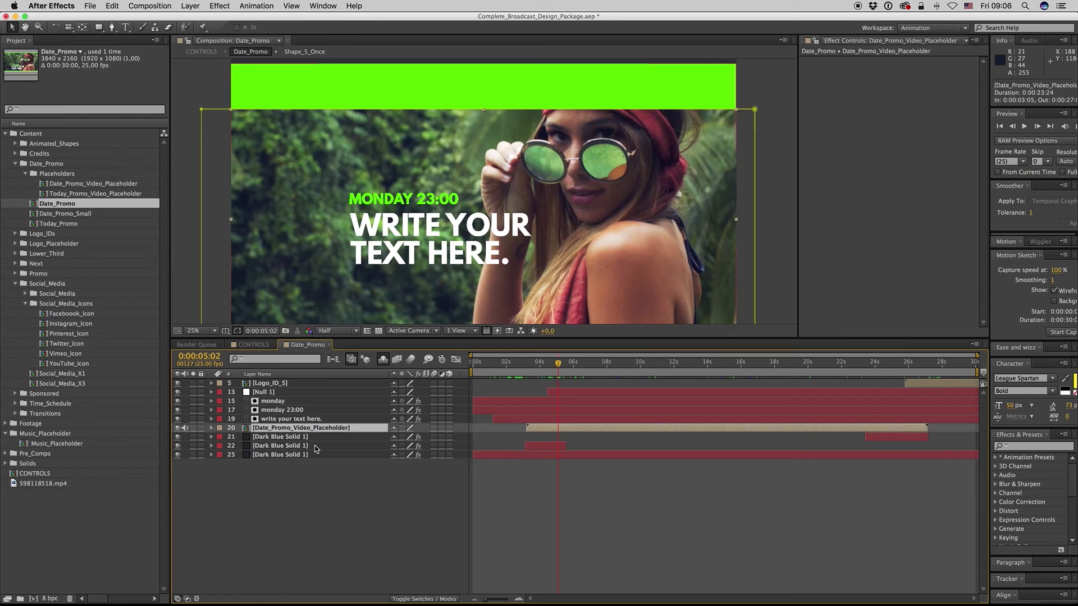
{"action": "right_click", "coordinate": [346, 375]}
{"action": "mouse_move", "coordinate": [374, 407]}
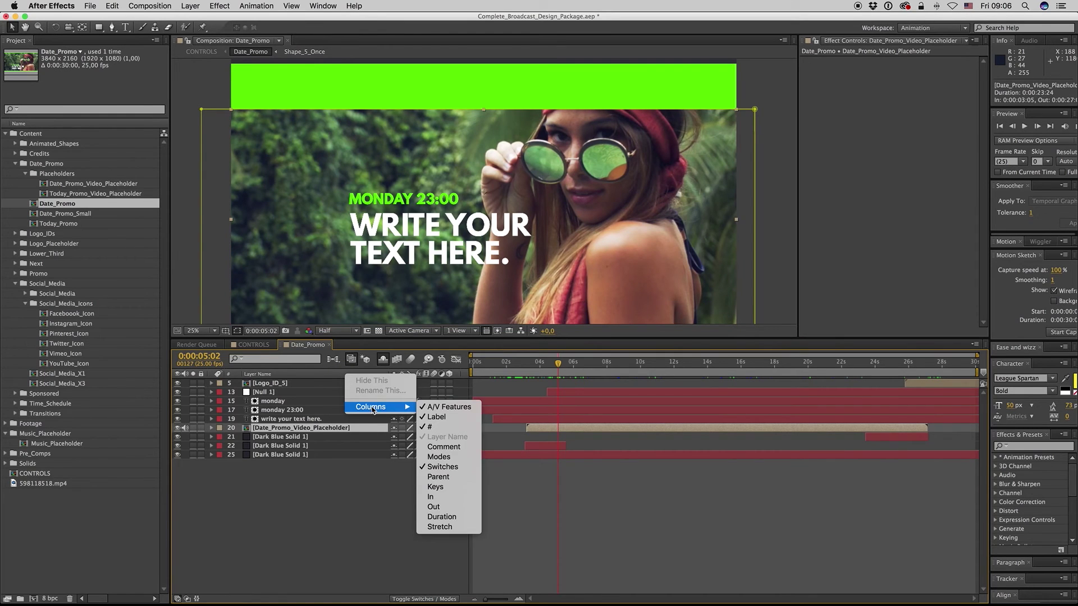
{"action": "left_click", "coordinate": [444, 457]}
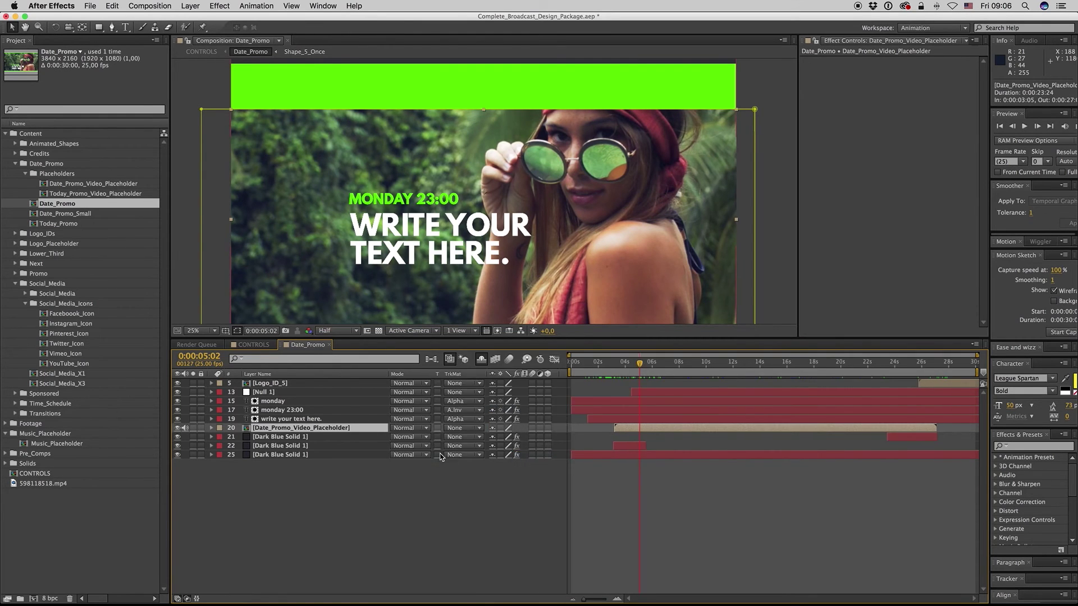
Try Stencil Alpha and Luminescent Premul, then settle on Silhouette Alpha with the transparency grid on.
{"action": "left_click", "coordinate": [426, 431]}
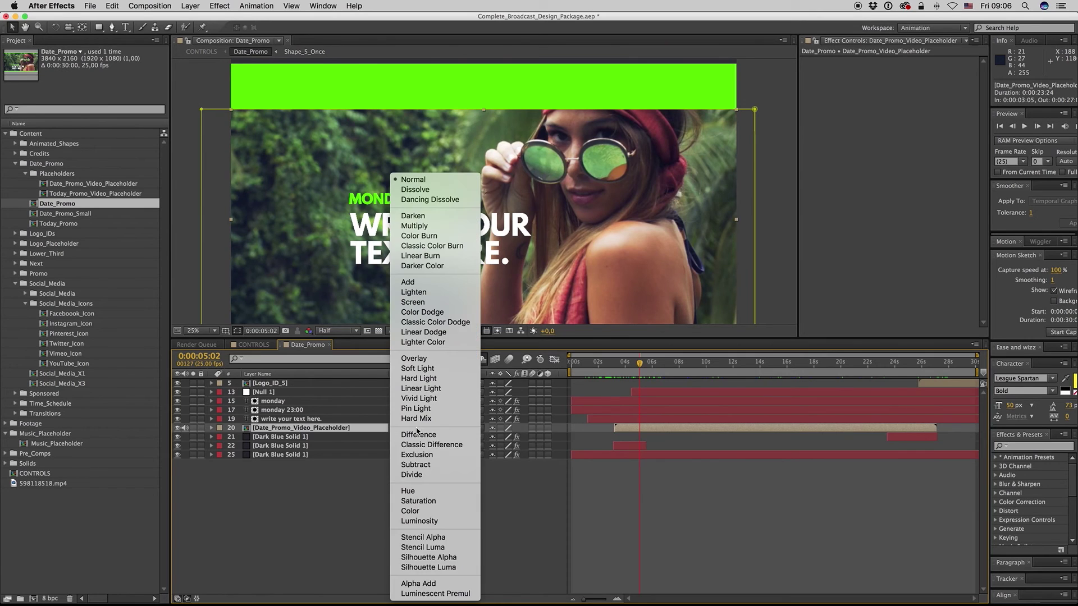
{"action": "left_click", "coordinate": [435, 541]}
{"action": "left_click", "coordinate": [402, 431]}
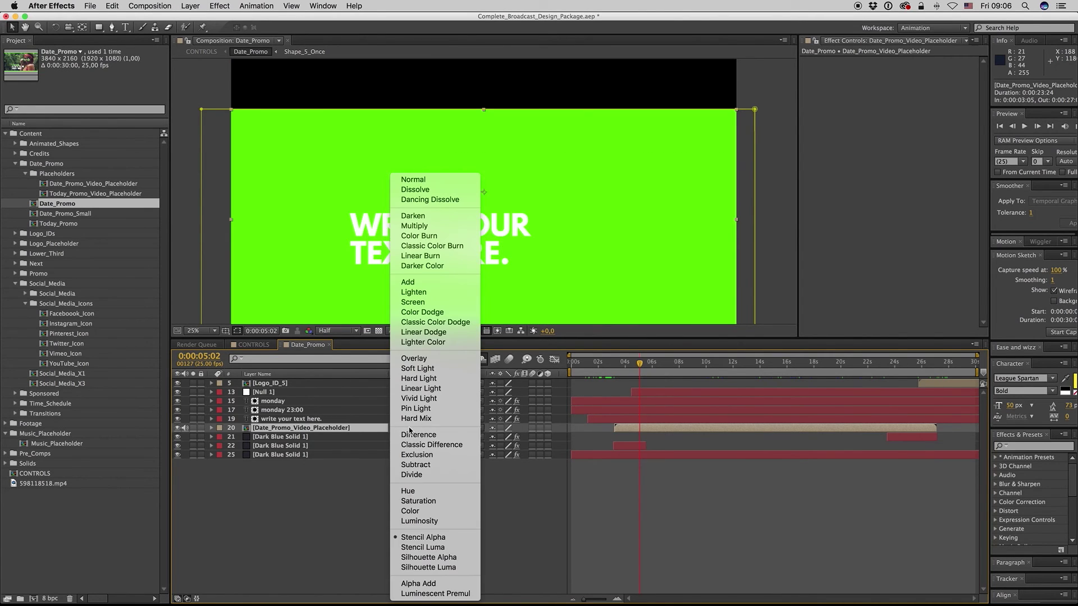
{"action": "left_click", "coordinate": [437, 594]}
{"action": "left_click", "coordinate": [409, 429]}
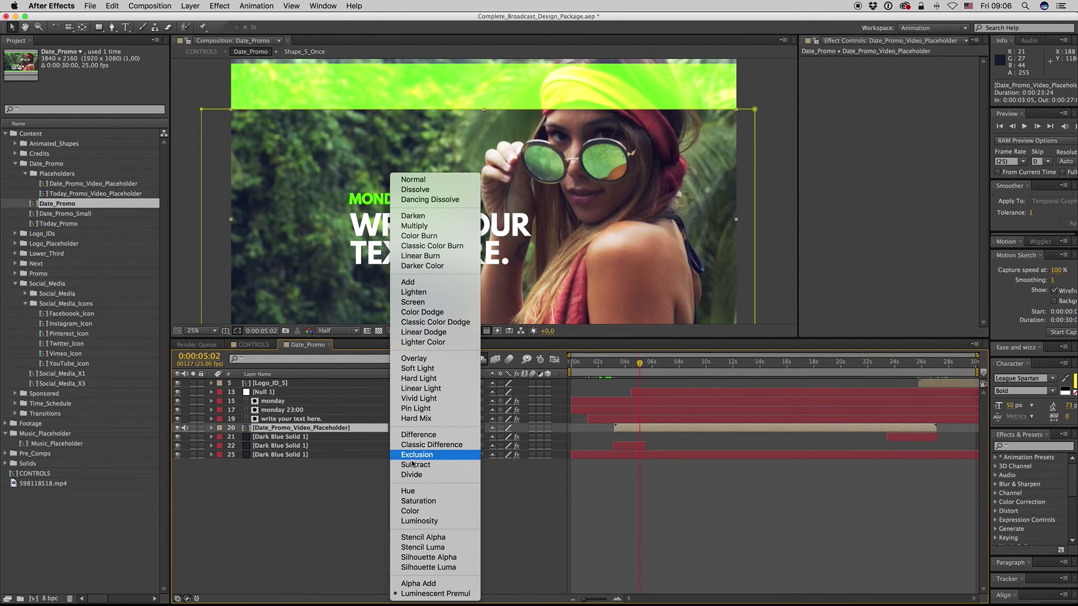
{"action": "left_click", "coordinate": [432, 554]}
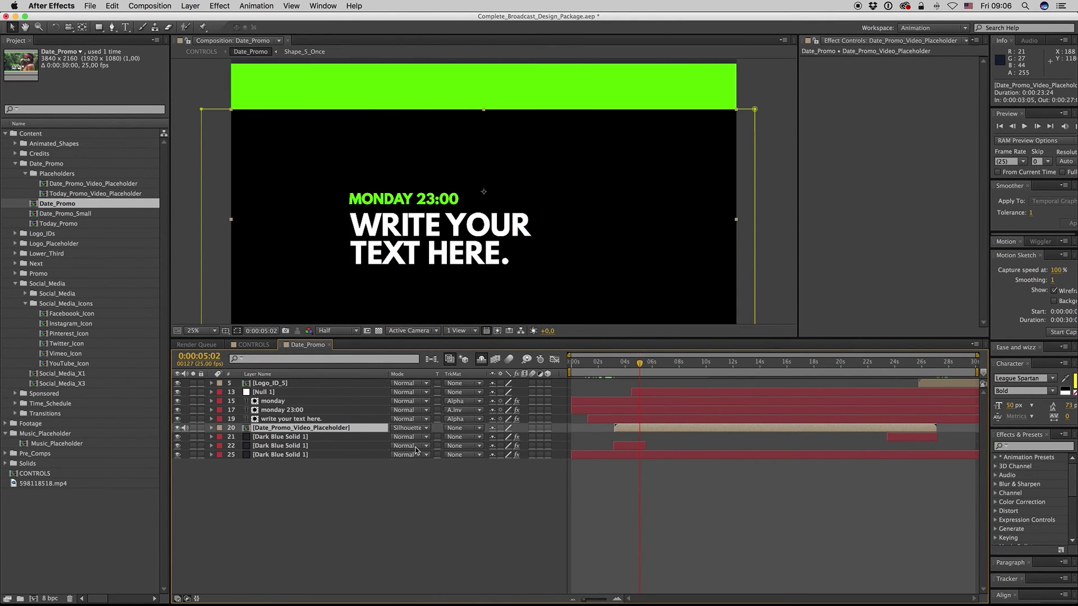
{"action": "left_click", "coordinate": [379, 332]}
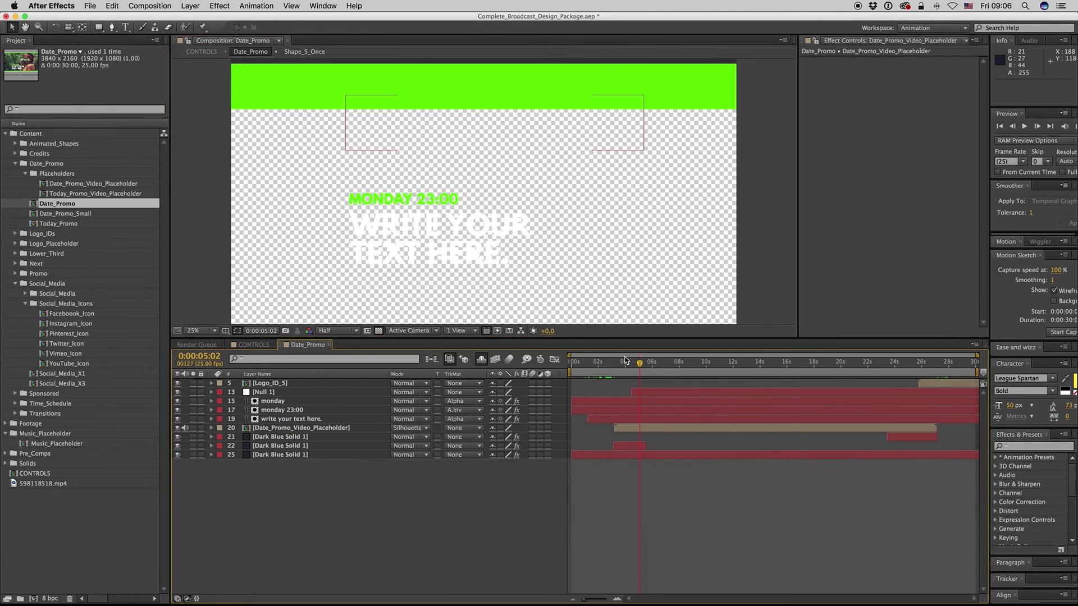
{"action": "left_click", "coordinate": [311, 430]}
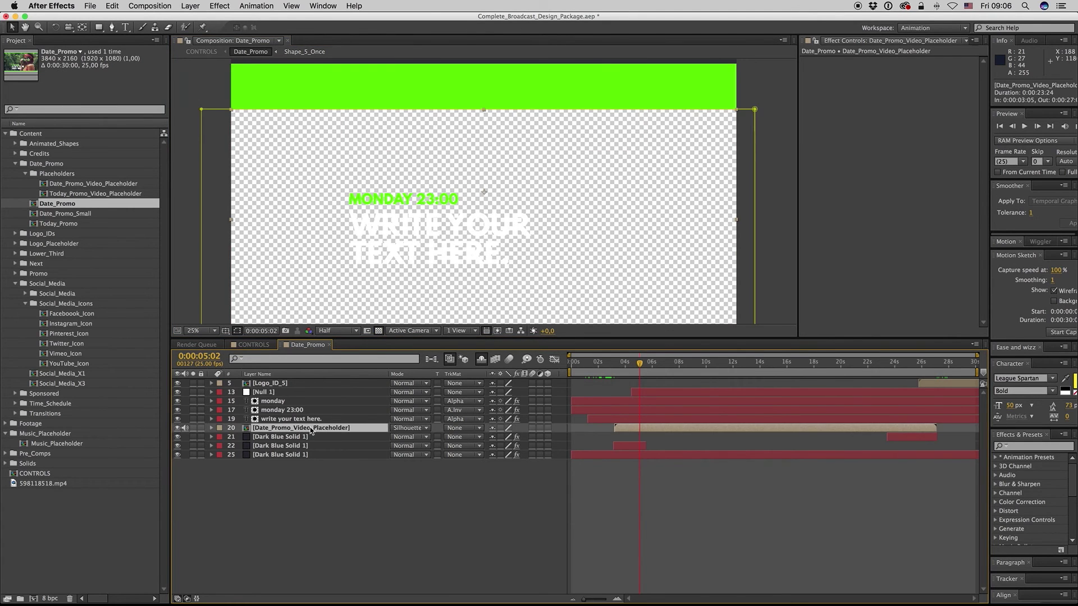
{"action": "left_click", "coordinate": [415, 429]}
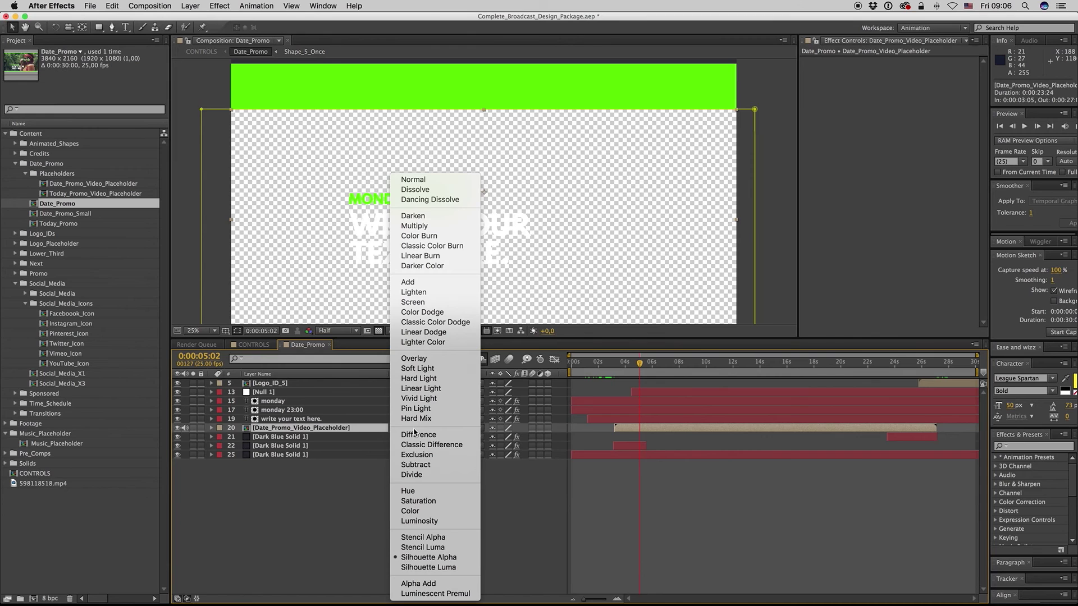
{"action": "left_click", "coordinate": [450, 558]}
{"action": "mouse_move", "coordinate": [595, 368]}
{"action": "left_mouse_down"}
{"action": "mouse_move", "coordinate": [938, 366]}
{"action": "mouse_move", "coordinate": [750, 368]}
{"action": "left_mouse_up"}
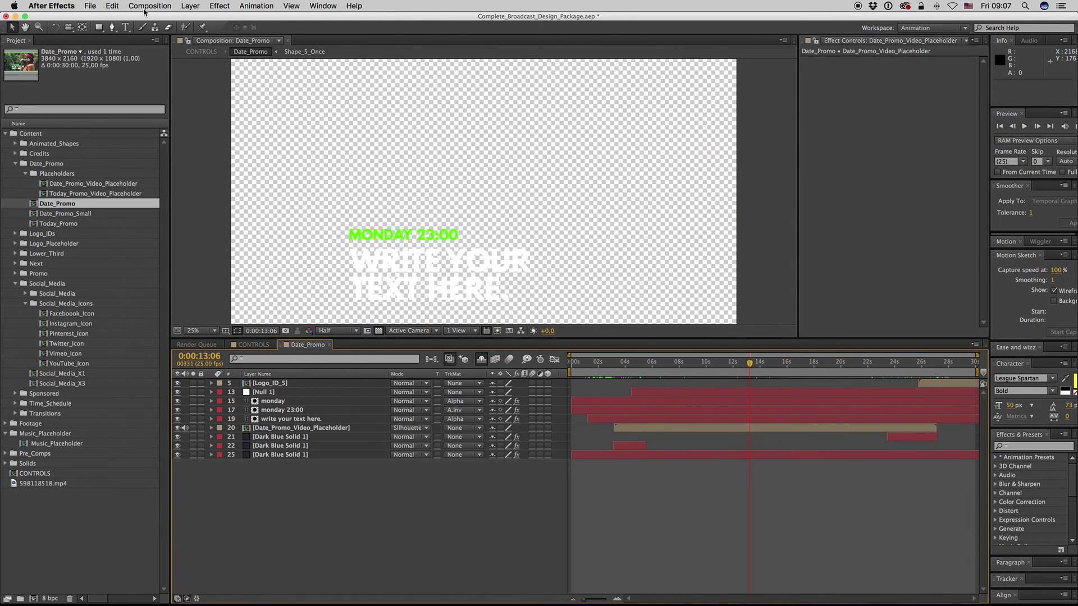
Queue Date_Promo for rendering again and delete the earlier H.264 render item.
{"action": "left_click", "coordinate": [144, 6]}
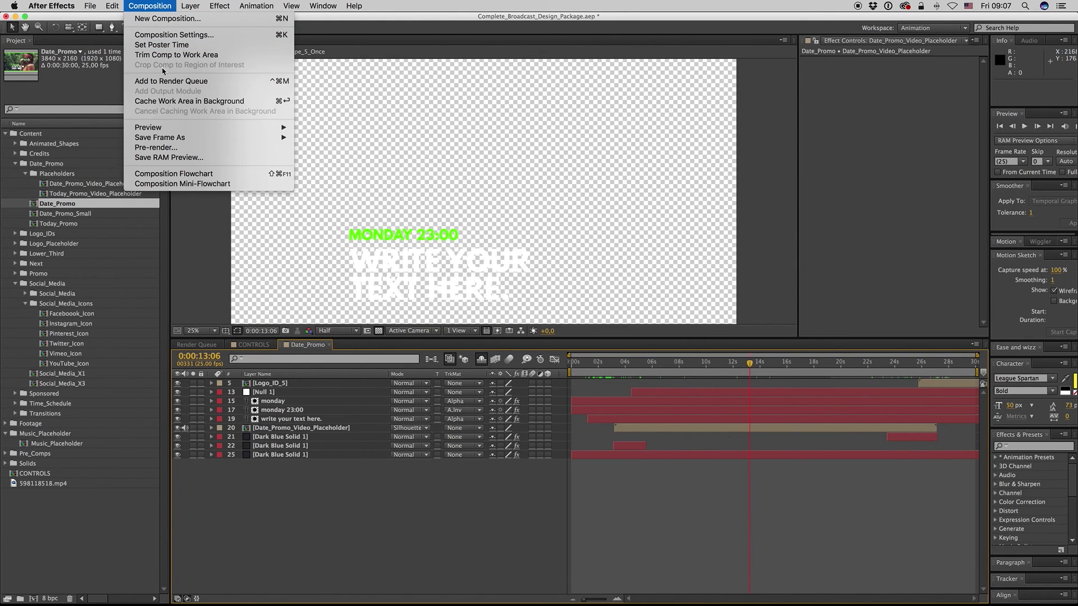
{"action": "left_click", "coordinate": [168, 83]}
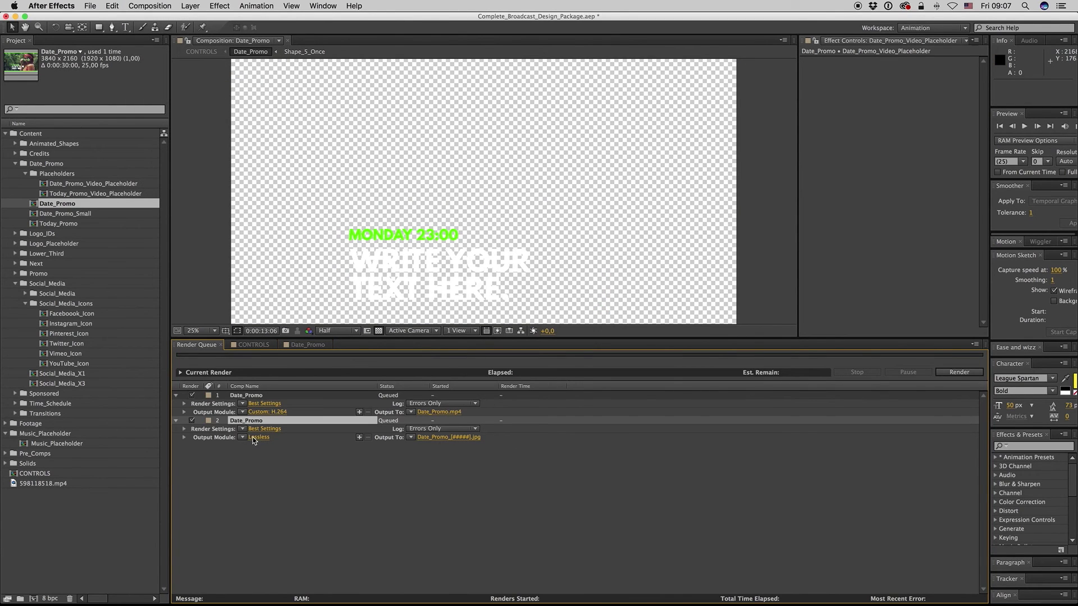
{"action": "left_click", "coordinate": [247, 396]}
{"action": "key", "text": "Delete"}
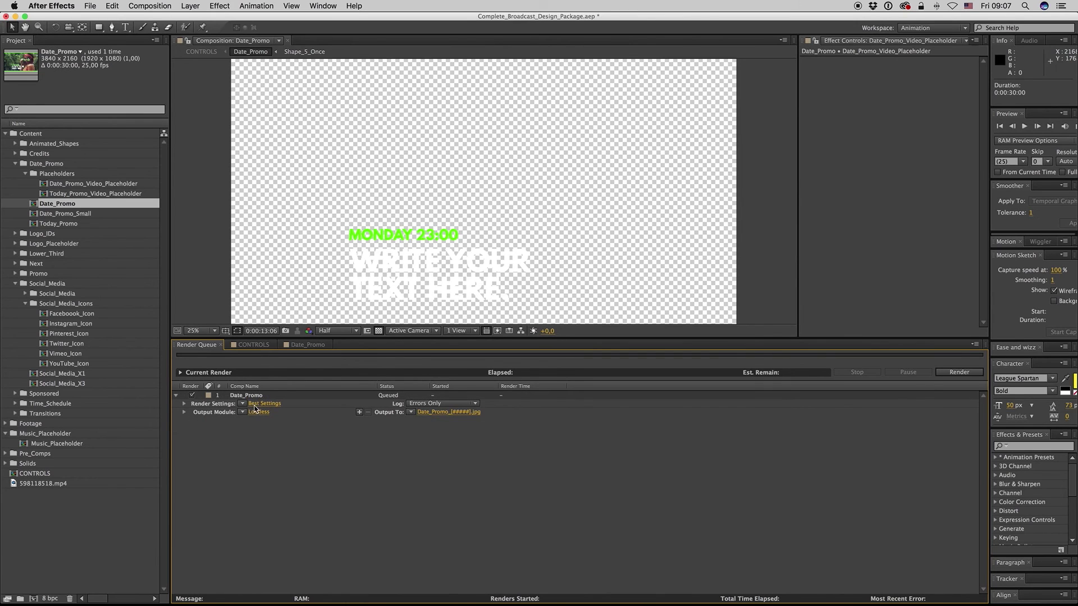
Set the output module to QuickTime with RGB + Alpha and Straight (Unmatted) color.
{"action": "left_click", "coordinate": [254, 410]}
{"action": "left_click", "coordinate": [569, 254]}
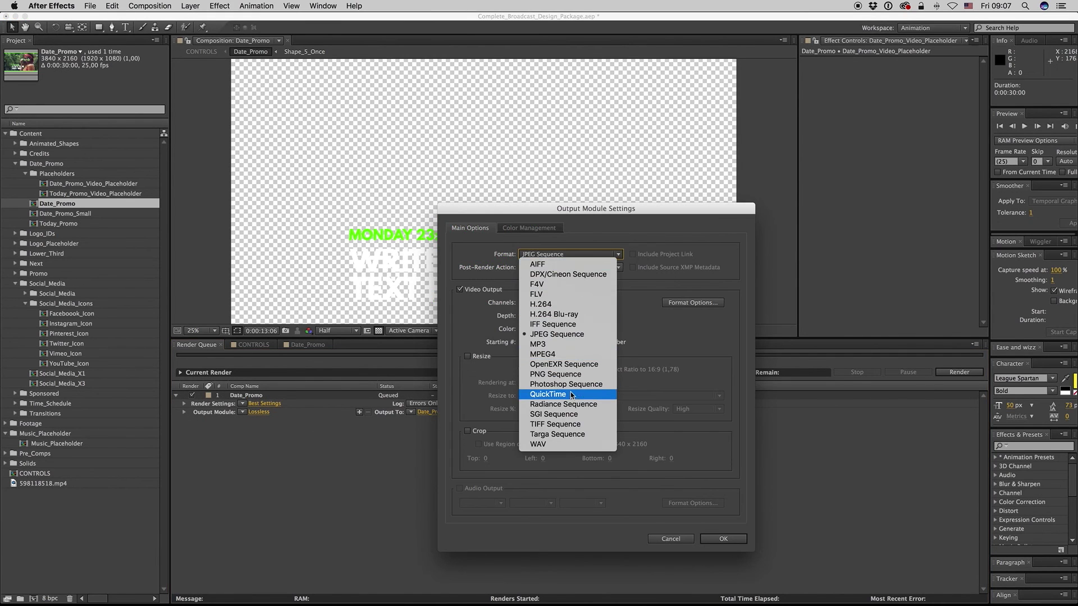
{"action": "left_click", "coordinate": [572, 395]}
{"action": "left_click", "coordinate": [564, 303]}
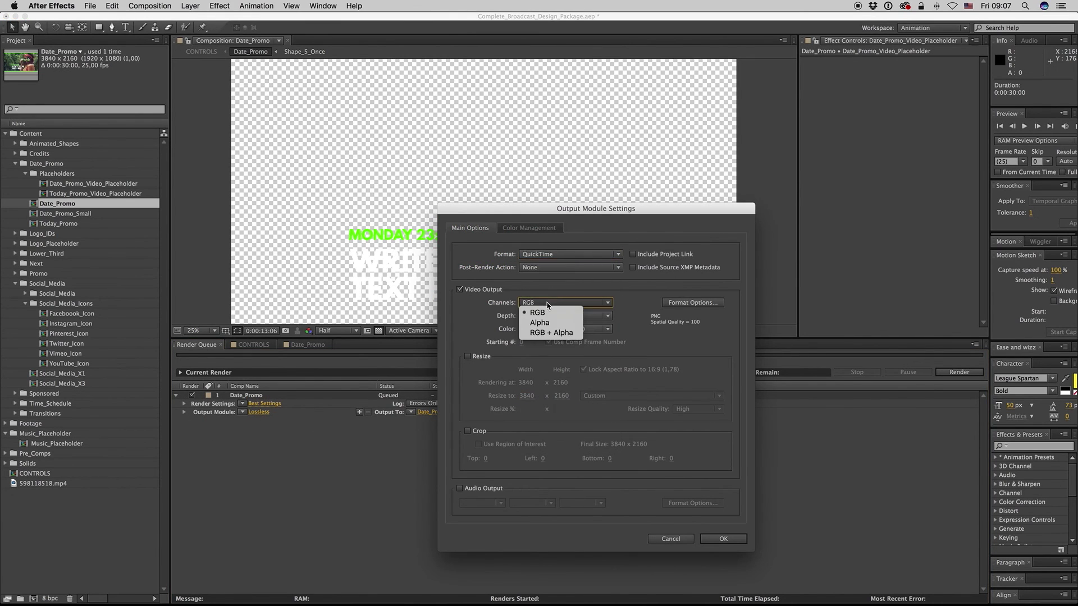
{"action": "left_click", "coordinate": [555, 333]}
{"action": "left_click", "coordinate": [564, 330]}
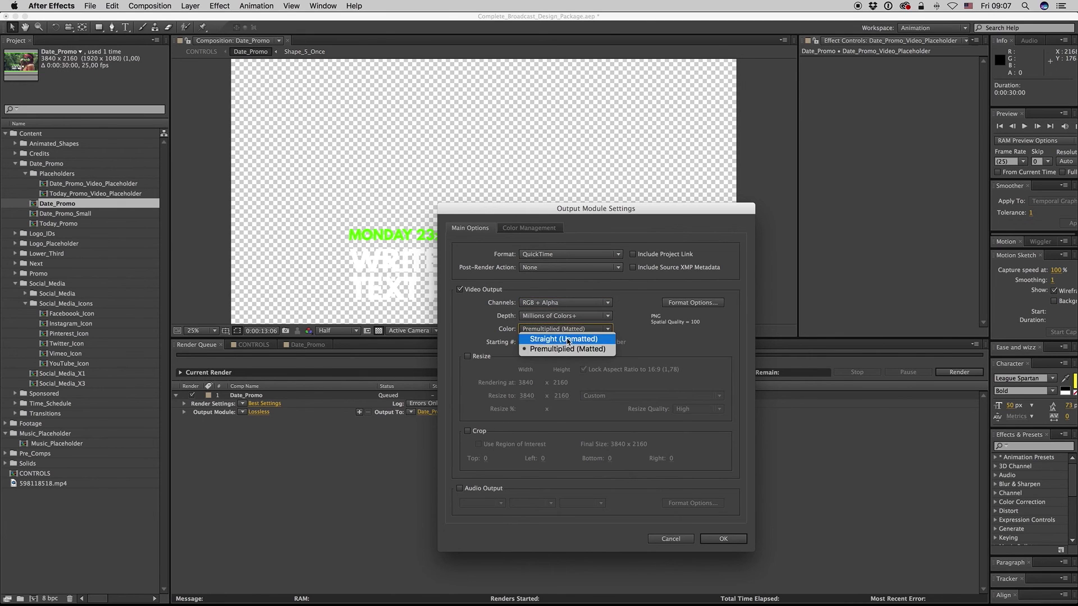
{"action": "left_click", "coordinate": [568, 339]}
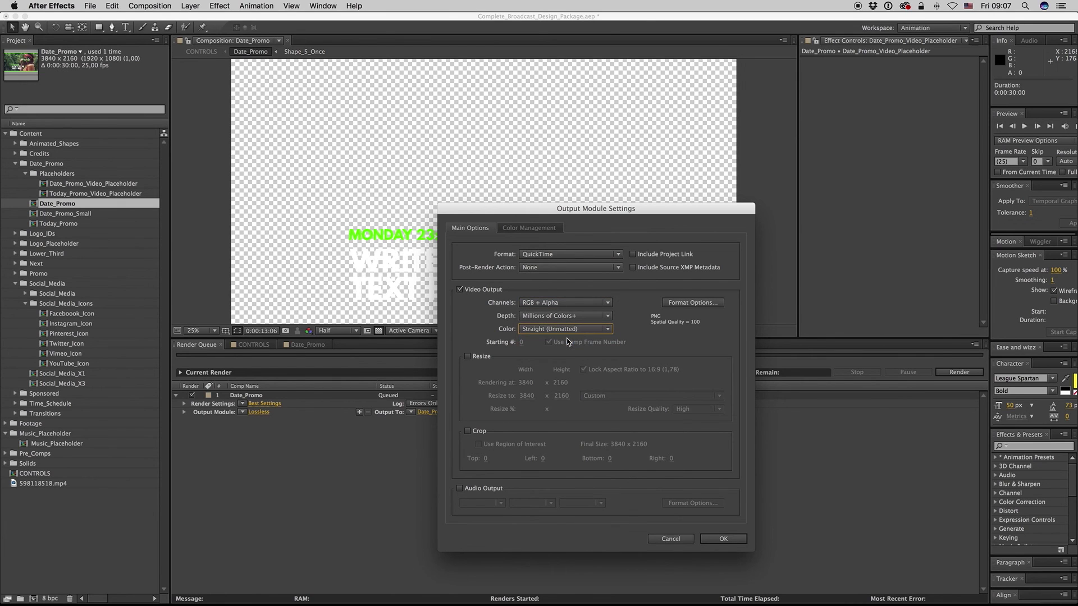
{"action": "left_click", "coordinate": [724, 539]}
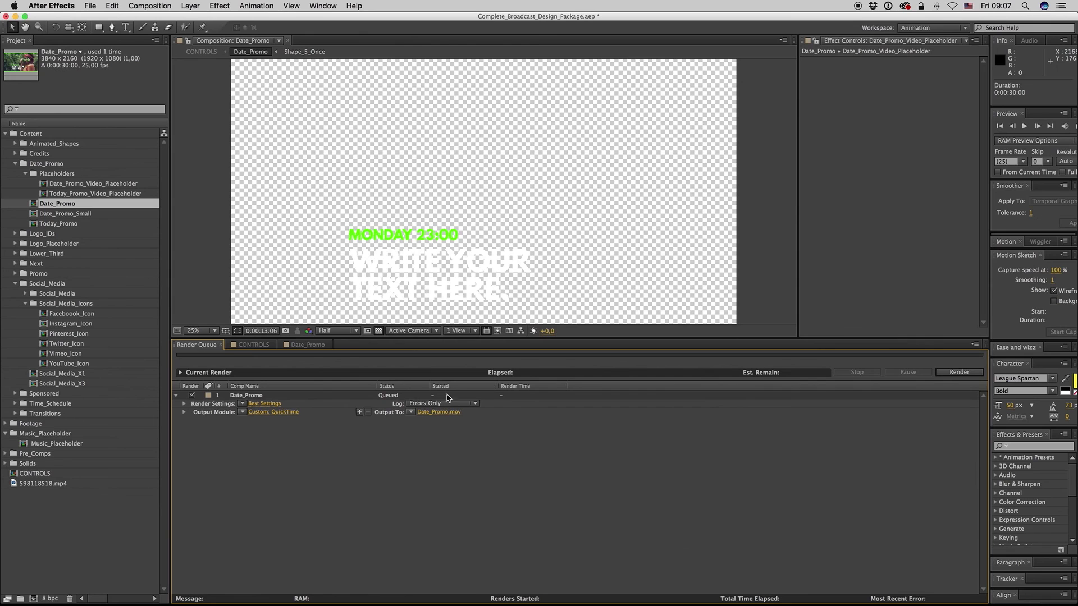
Resize the QuickTime output to 1920 width (1920×1080).
{"action": "left_click", "coordinate": [274, 413]}
{"action": "left_click", "coordinate": [476, 358]}
{"action": "left_click", "coordinate": [525, 396]}
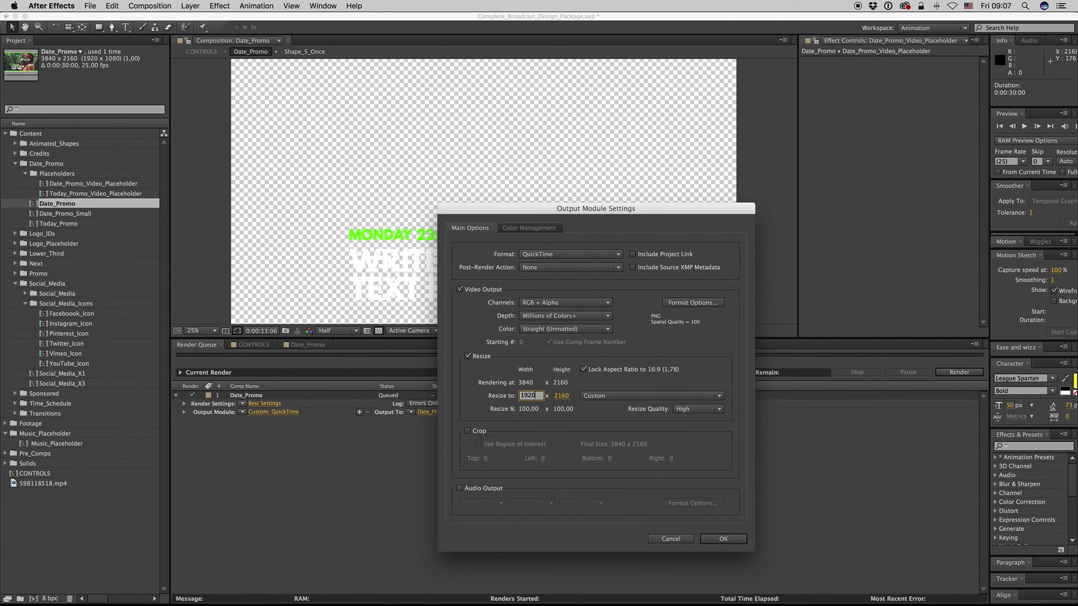
{"action": "type", "text": "1920"}
{"action": "key", "text": "Return"}
{"action": "left_click", "coordinate": [723, 539]}
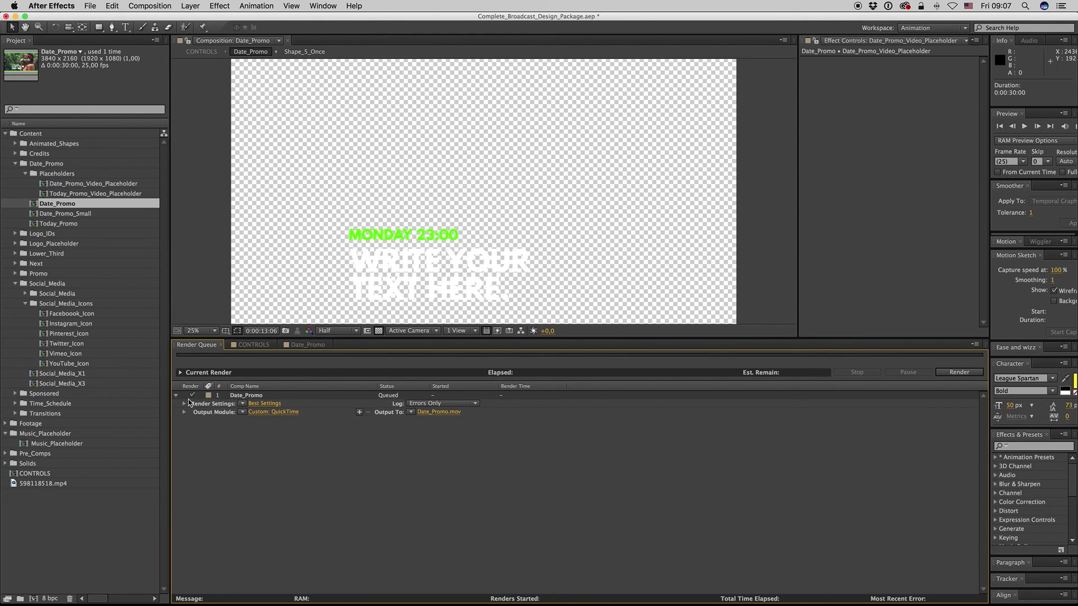
Select and delete a Date_Promo render item from the queue.
{"action": "left_click", "coordinate": [246, 398]}
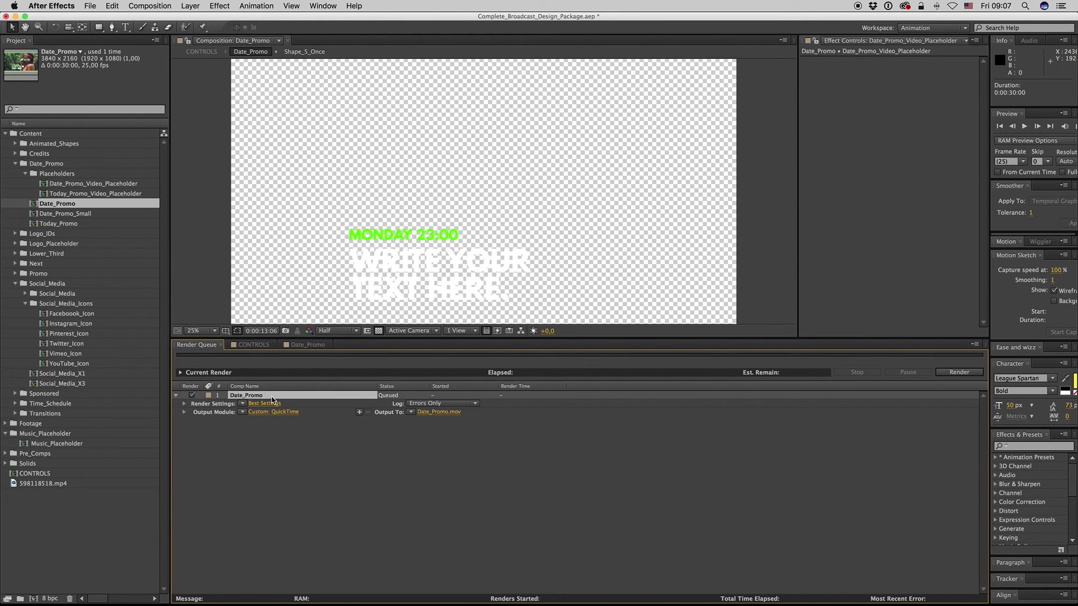
{"action": "left_click", "coordinate": [290, 433]}
{"action": "left_click", "coordinate": [254, 397]}
{"action": "key", "text": "Delete"}
Move CONTROLS to the NEXT title section and open the Lower_Third_Short composition.
{"action": "left_click", "coordinate": [254, 345]}
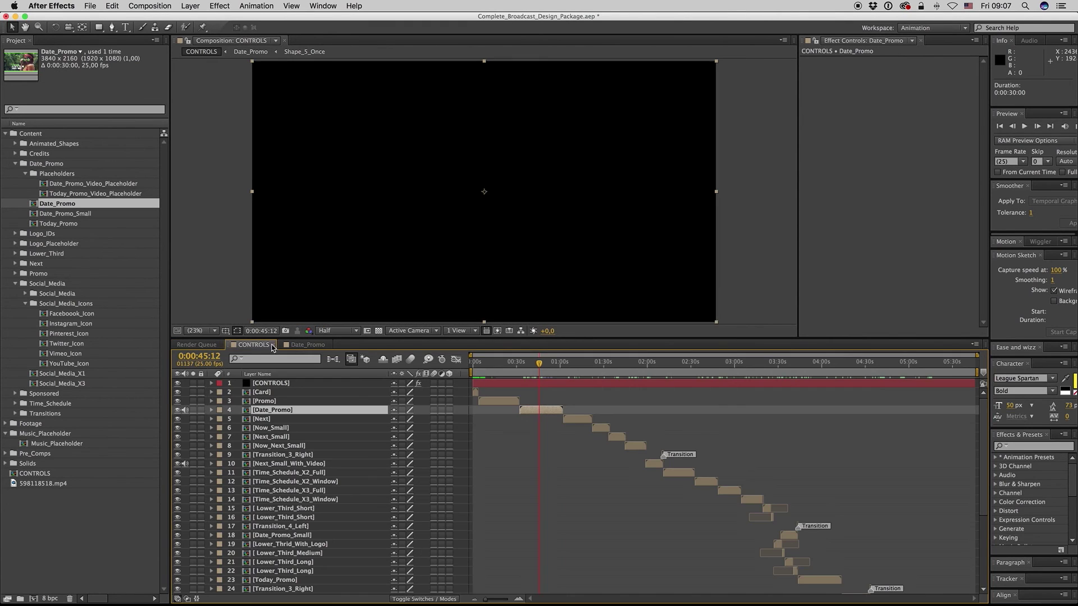
{"action": "left_click", "coordinate": [539, 367]}
{"action": "left_click", "coordinate": [636, 365]}
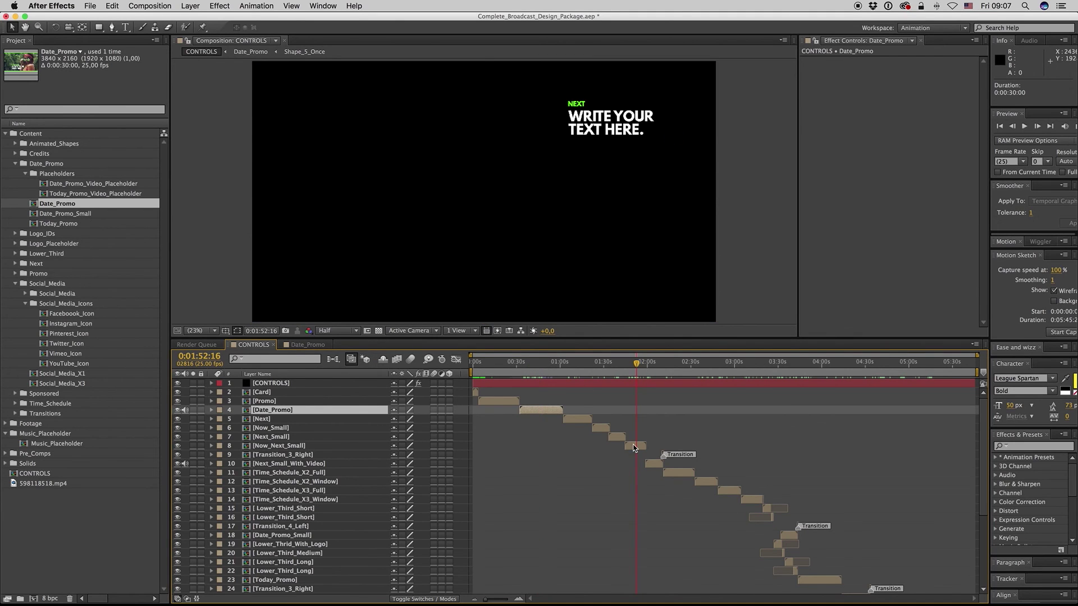
{"action": "left_click", "coordinate": [634, 446]}
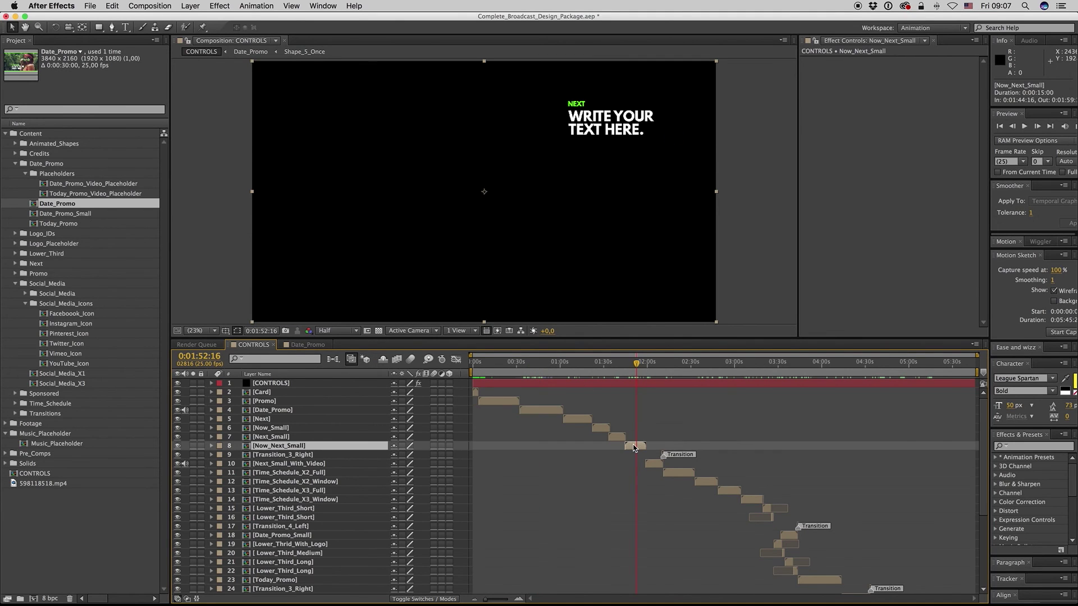
{"action": "double_click", "coordinate": [291, 519]}
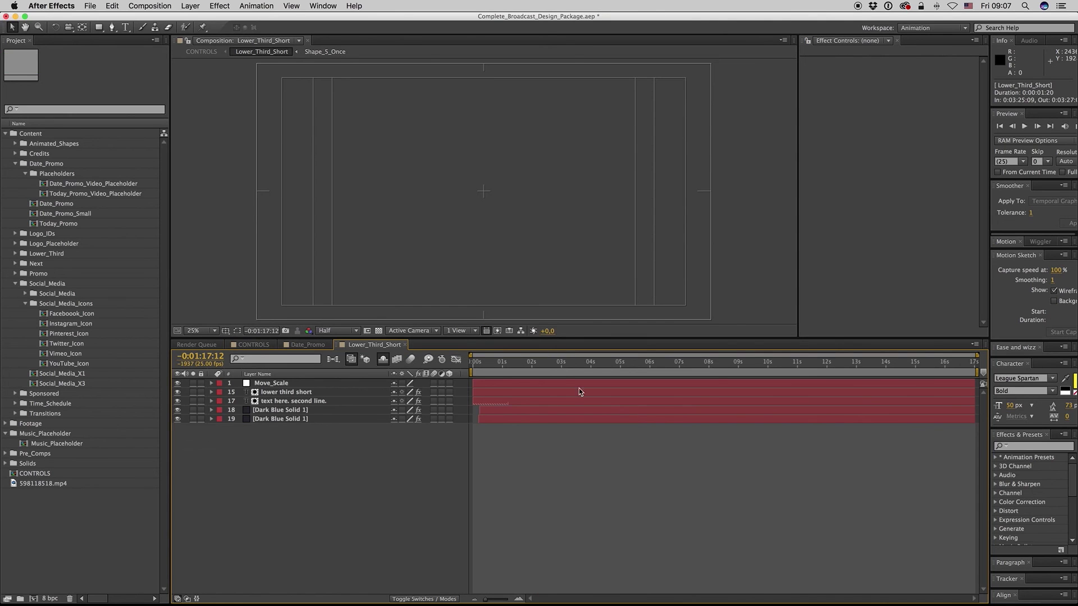
Preview and scrub the lower third animation, ending at 0:00:07:09 where the text shows.
{"action": "left_click_drag", "start_coordinate": [566, 366], "coordinate": [482, 384]}
{"action": "key", "text": "space"}
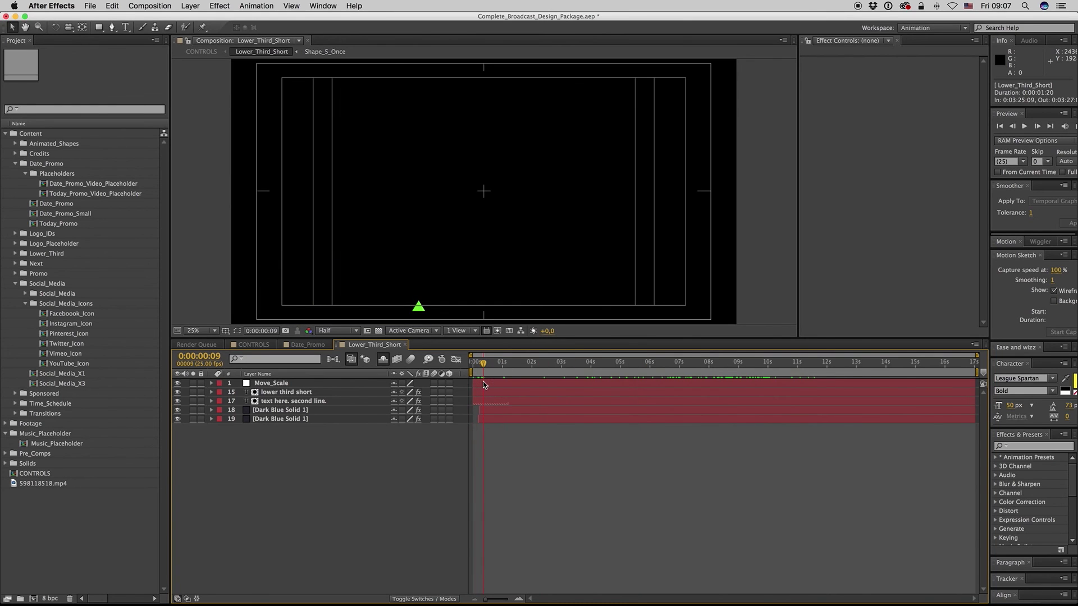
{"action": "left_click", "coordinate": [949, 369]}
{"action": "left_click", "coordinate": [912, 368]}
{"action": "left_click", "coordinate": [914, 368]}
{"action": "key", "text": "space"}
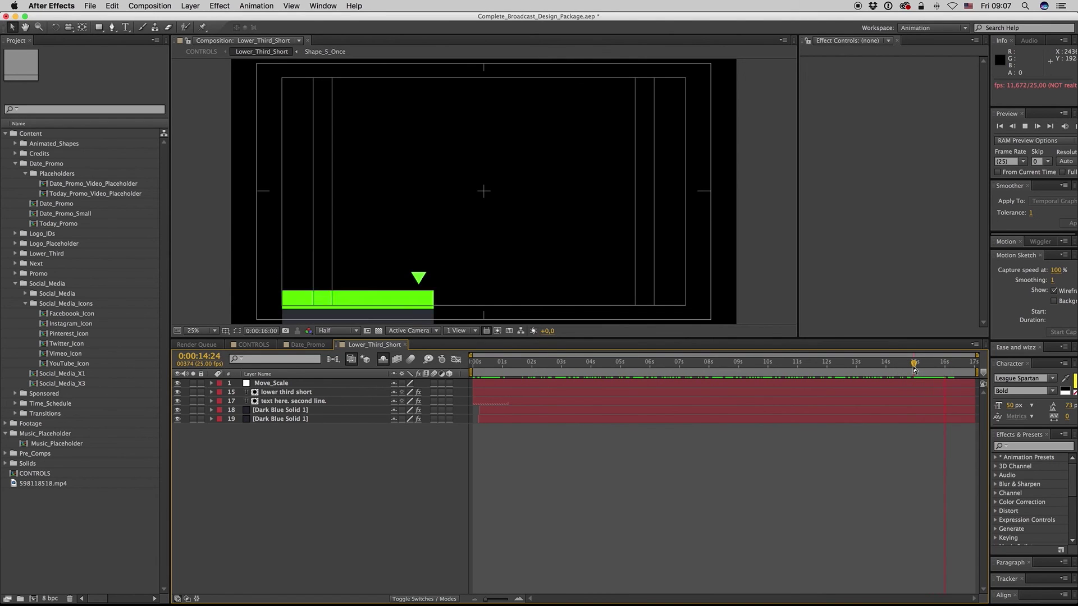
{"action": "left_click_drag", "start_coordinate": [805, 368], "coordinate": [714, 371]}
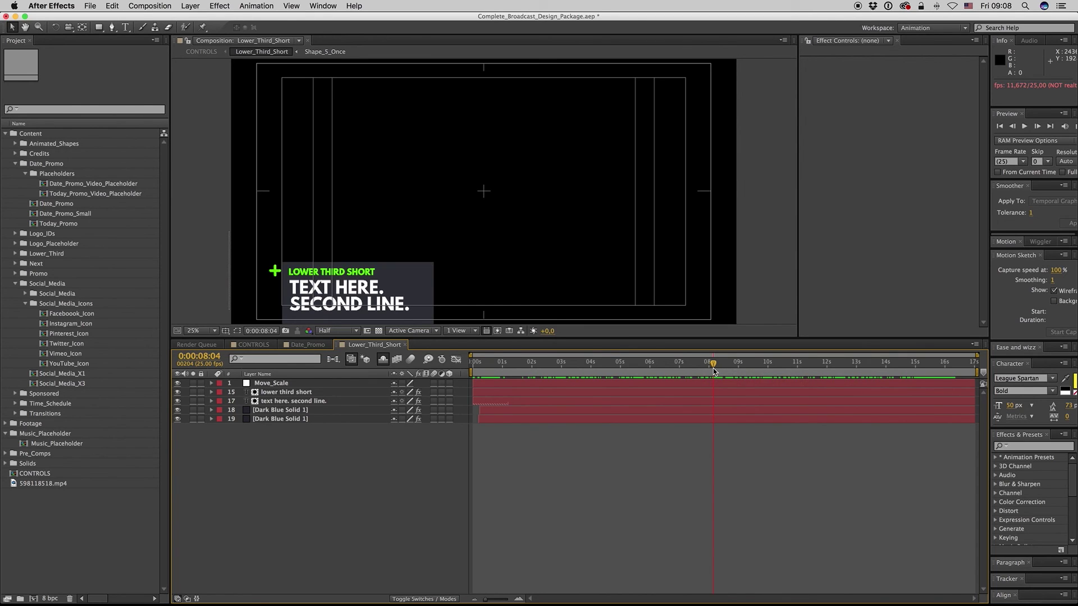
{"action": "left_click_drag", "start_coordinate": [704, 368], "coordinate": [685, 367]}
Return to CONTROLS and move to the closing THANKS FOR WATCHING card near 0:05:43.
{"action": "left_click", "coordinate": [307, 344]}
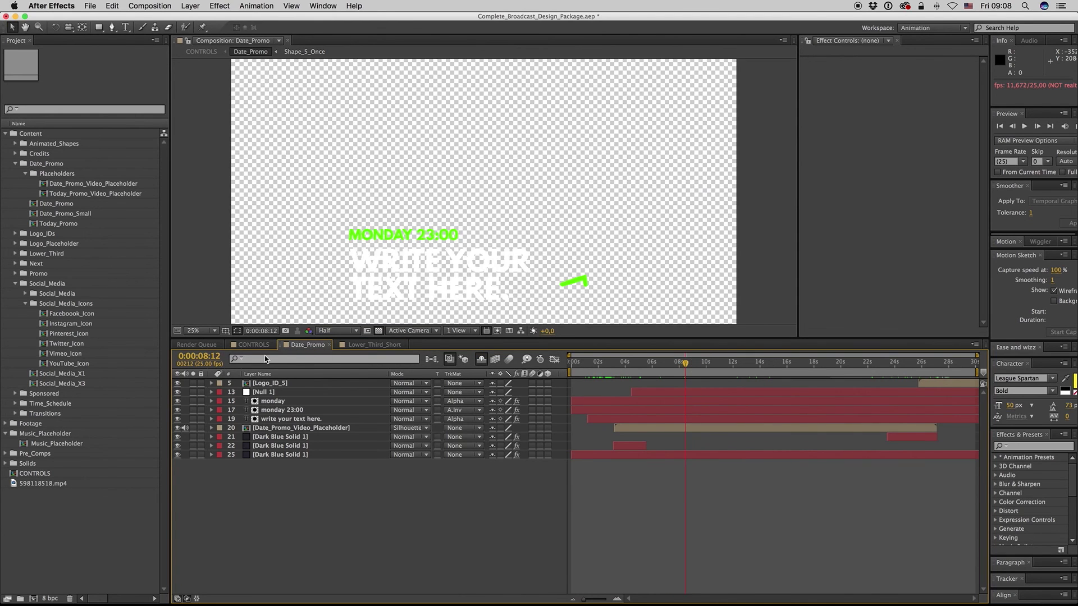
{"action": "left_click", "coordinate": [254, 344]}
{"action": "left_click_drag", "start_coordinate": [806, 368], "coordinate": [974, 374]}
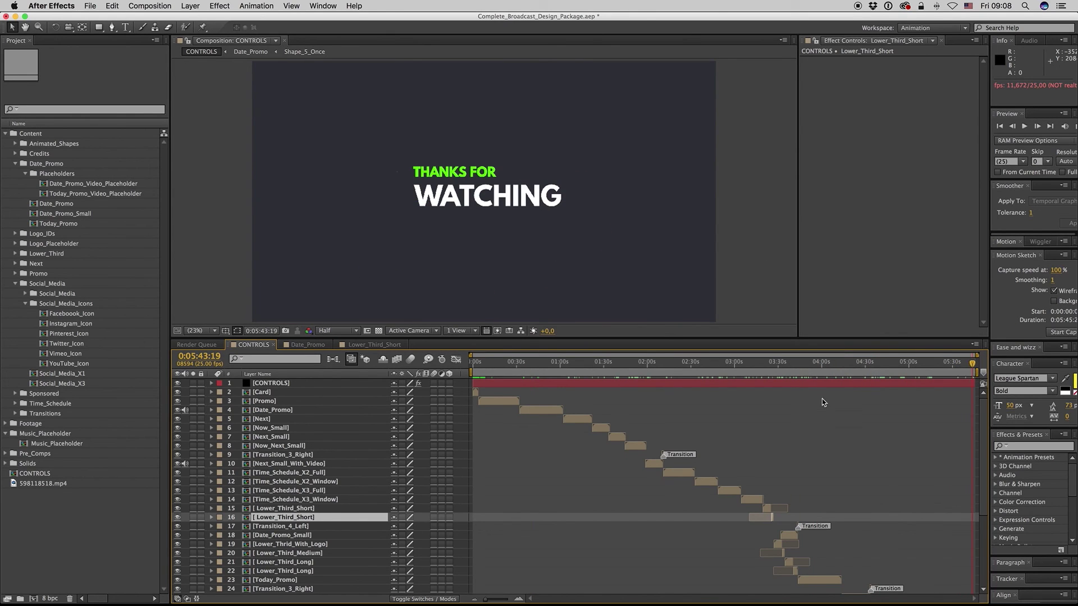